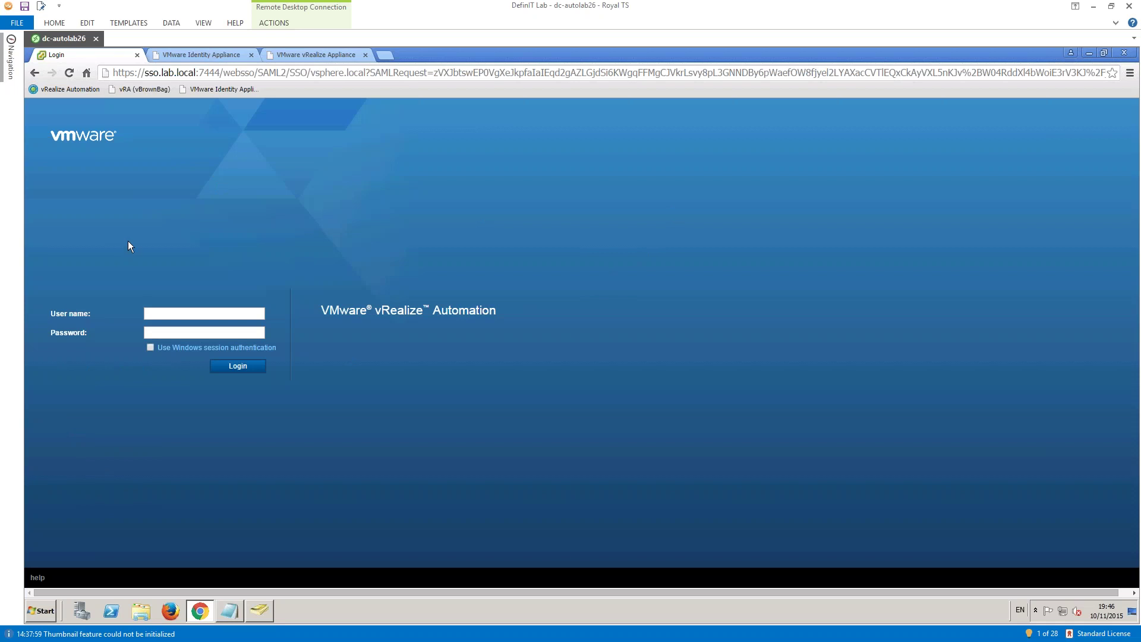
- Log in to the vsphere.local tenant with the system administrator account and its password
{"action": "left_click", "coordinate": [66, 89]}
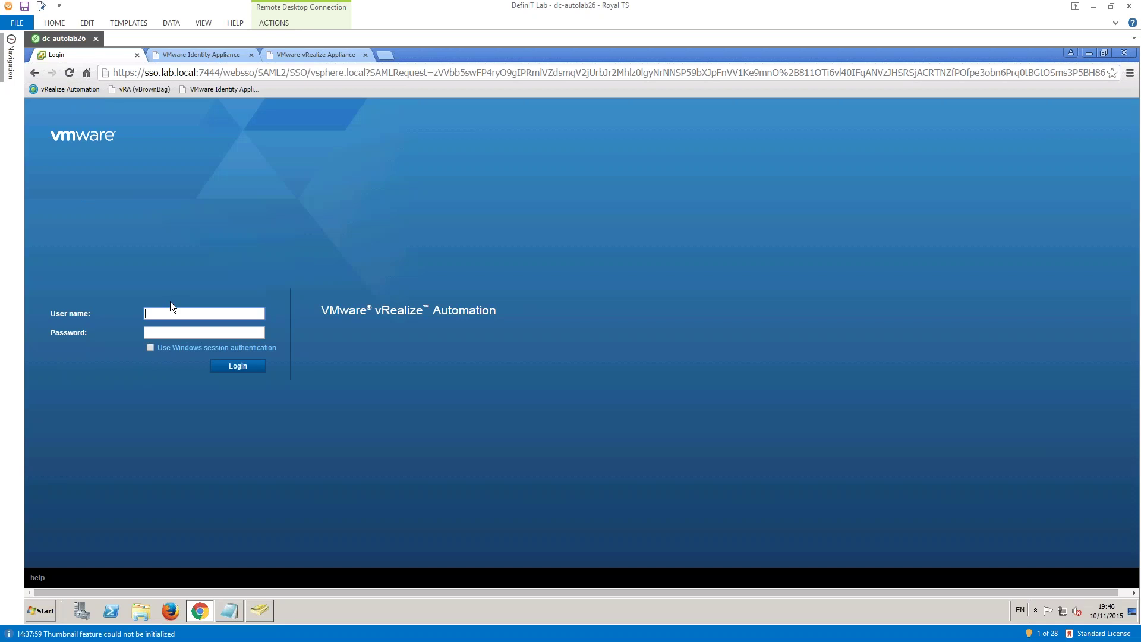
{"action": "key", "text": "BackSpace"}
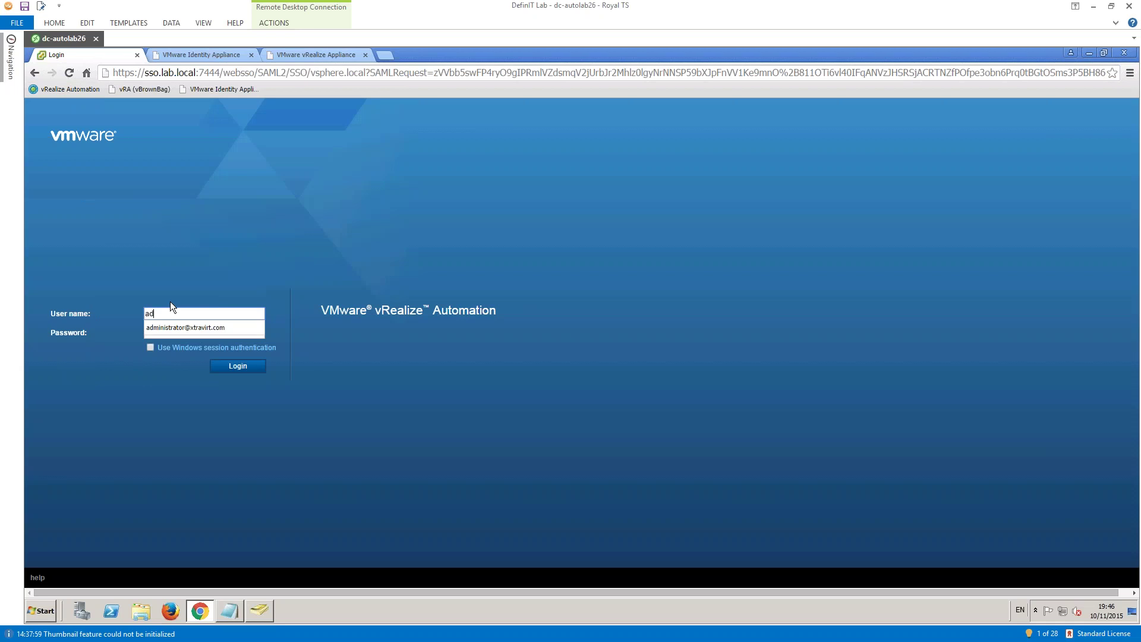
{"action": "type", "text": "administrator@vspeh"}
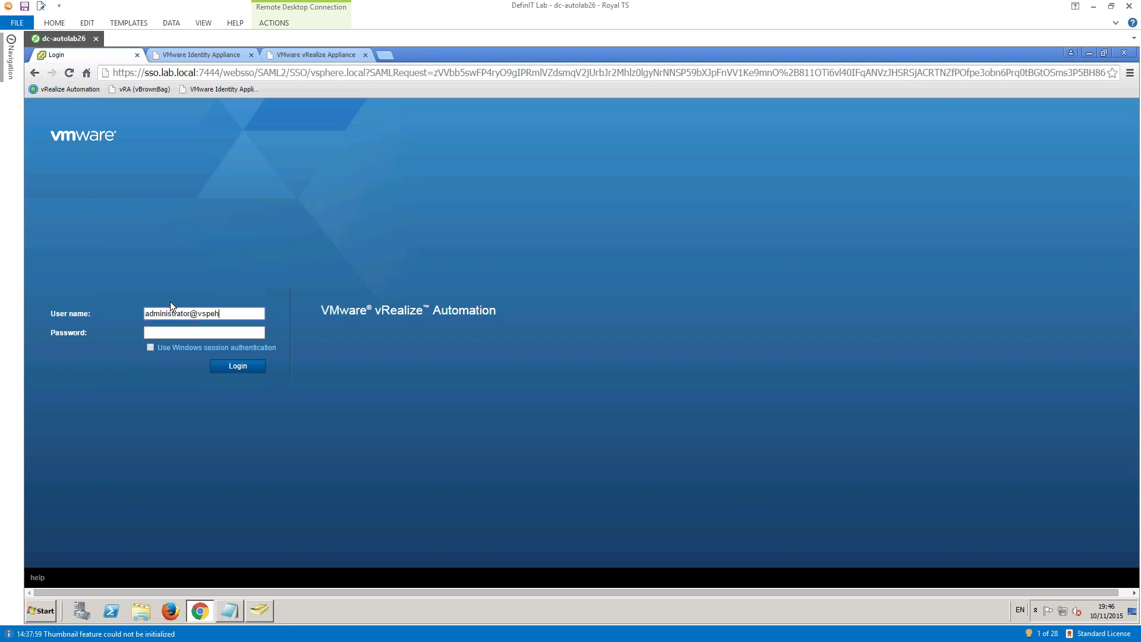
{"action": "key", "text": "BackSpace"}
{"action": "key", "text": "BackSpace"}
{"action": "type", "text": "here.local"}
{"action": "key", "text": "Tab"}
{"action": "type", "text": "VMware1!"}
{"action": "key", "text": "Return"}
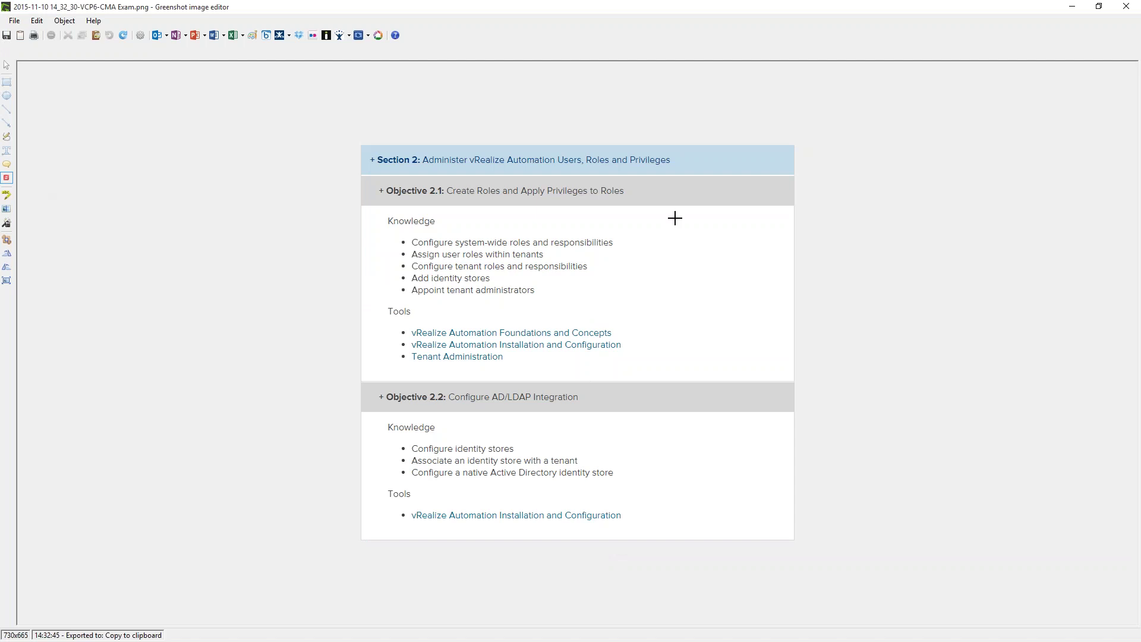
- Minimize the Greenshot editor to reveal the Identity Appliance's SSO Active Directory page
{"action": "left_click", "coordinate": [1069, 8]}
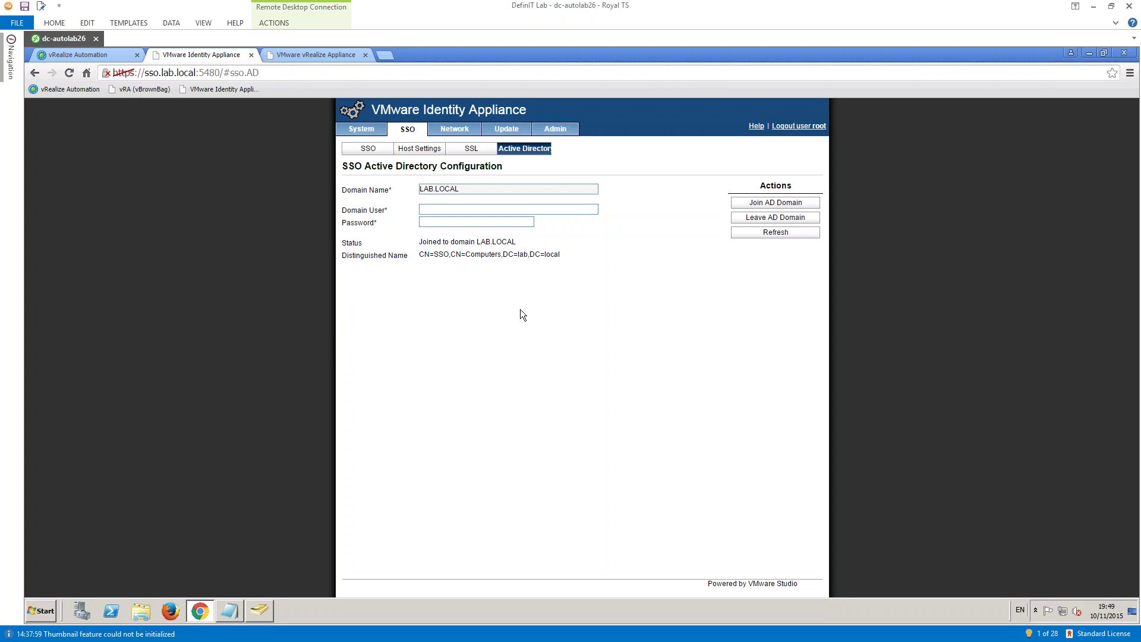
- Switch back to the vRealize Automation Tenants page listing vsphere.local
{"action": "left_click_drag", "start_coordinate": [161, 73], "coordinate": [196, 74]}
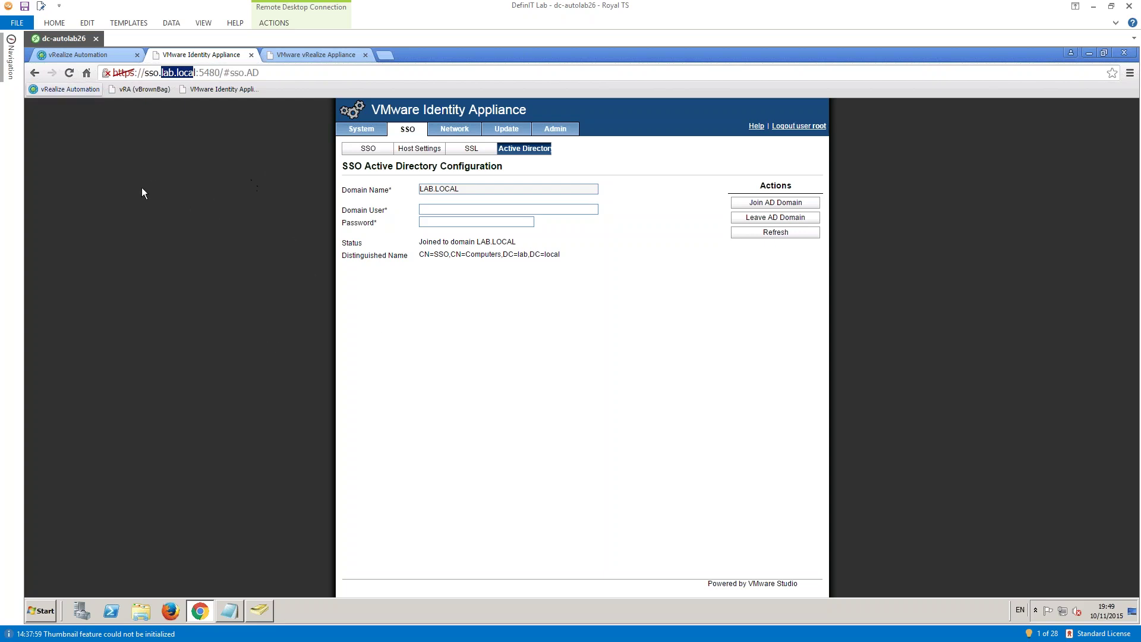
{"action": "left_click", "coordinate": [79, 56]}
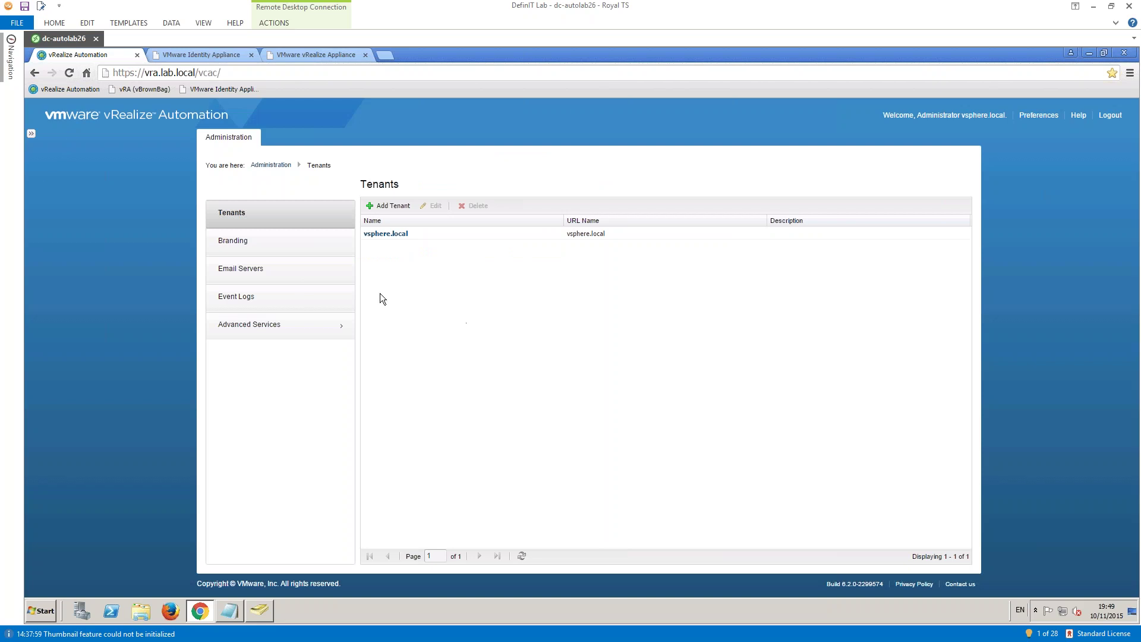
- Open vsphere.local's identity stores and inspect the lab.local store's settings without changes
{"action": "left_click", "coordinate": [395, 235]}
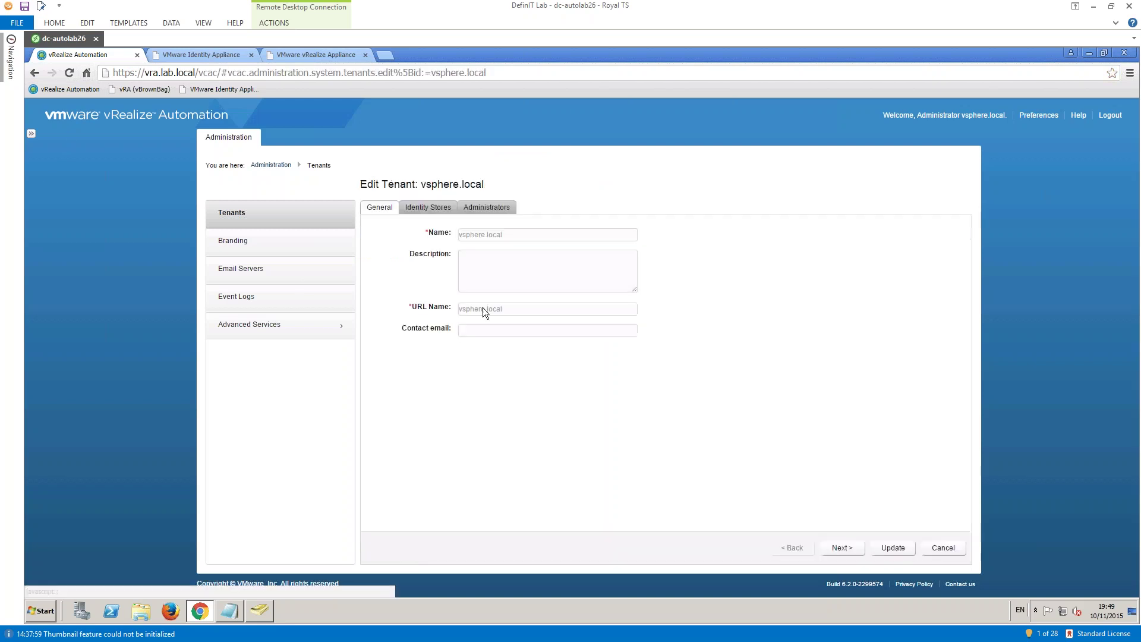
{"action": "left_click", "coordinate": [426, 205]}
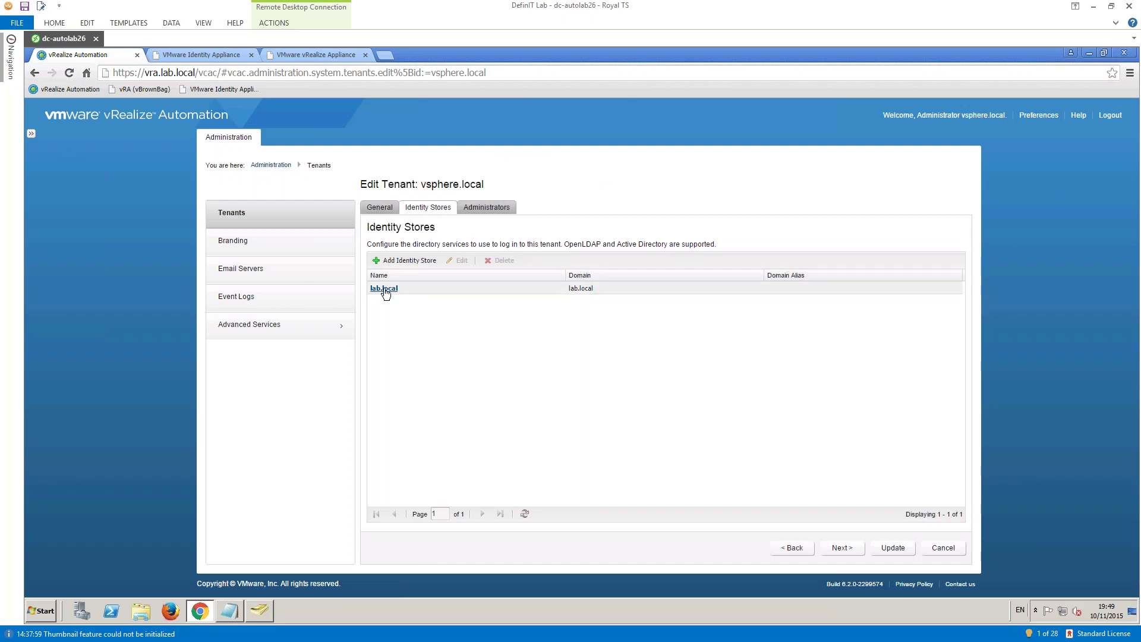
{"action": "left_click", "coordinate": [383, 289]}
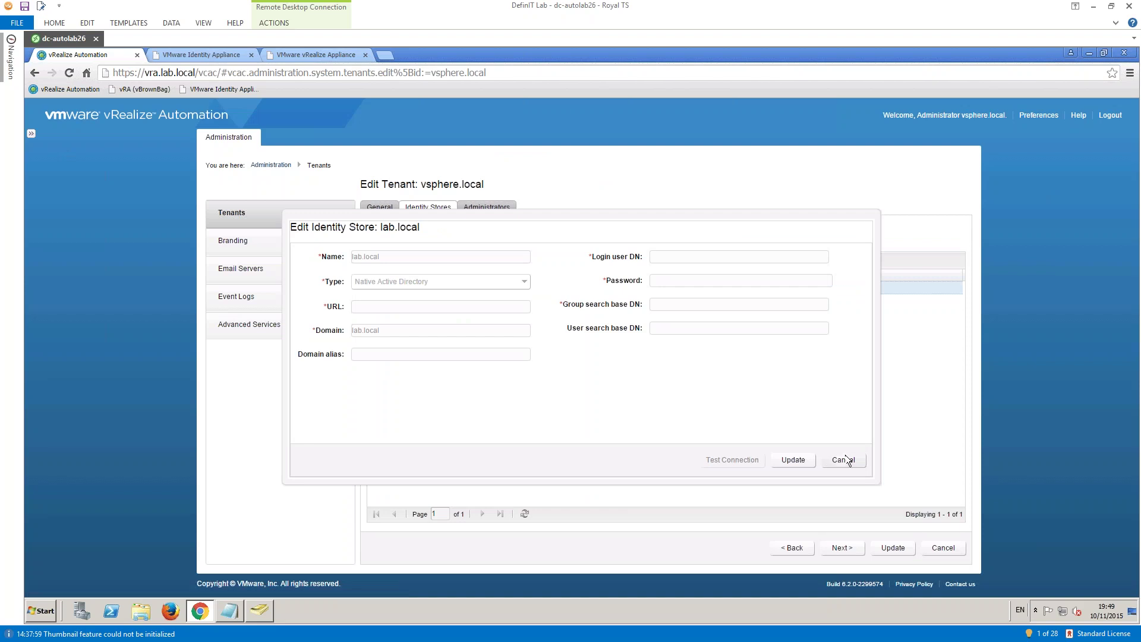
{"action": "left_click", "coordinate": [843, 459]}
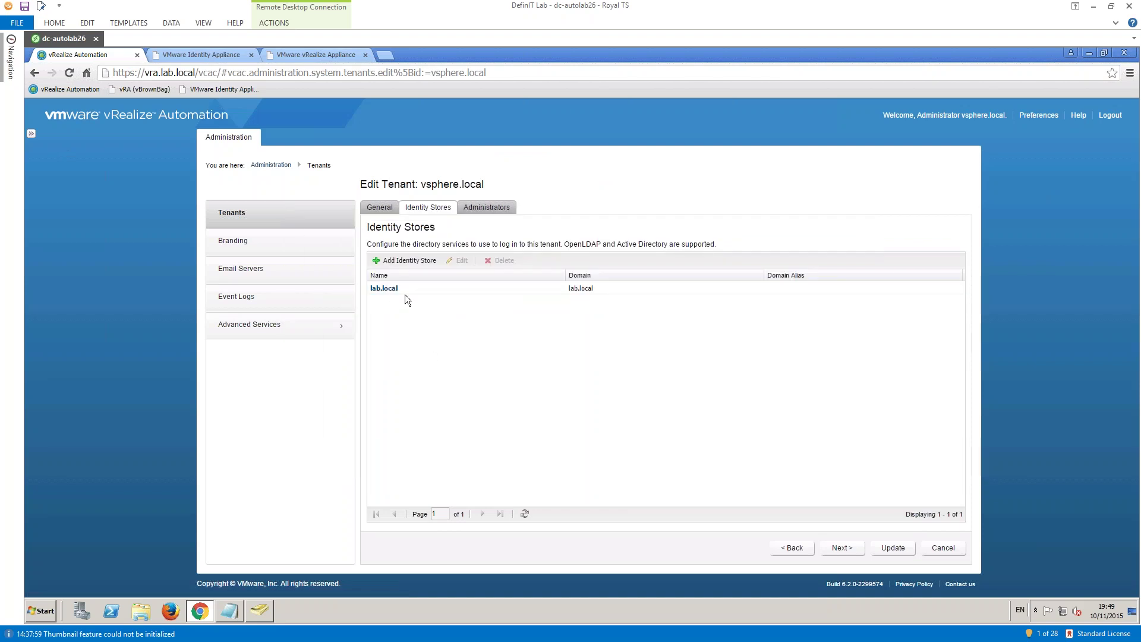
- Preview a Native Active Directory store in Add Identity Store, cancel, and recheck lab.local
{"action": "left_click", "coordinate": [389, 262]}
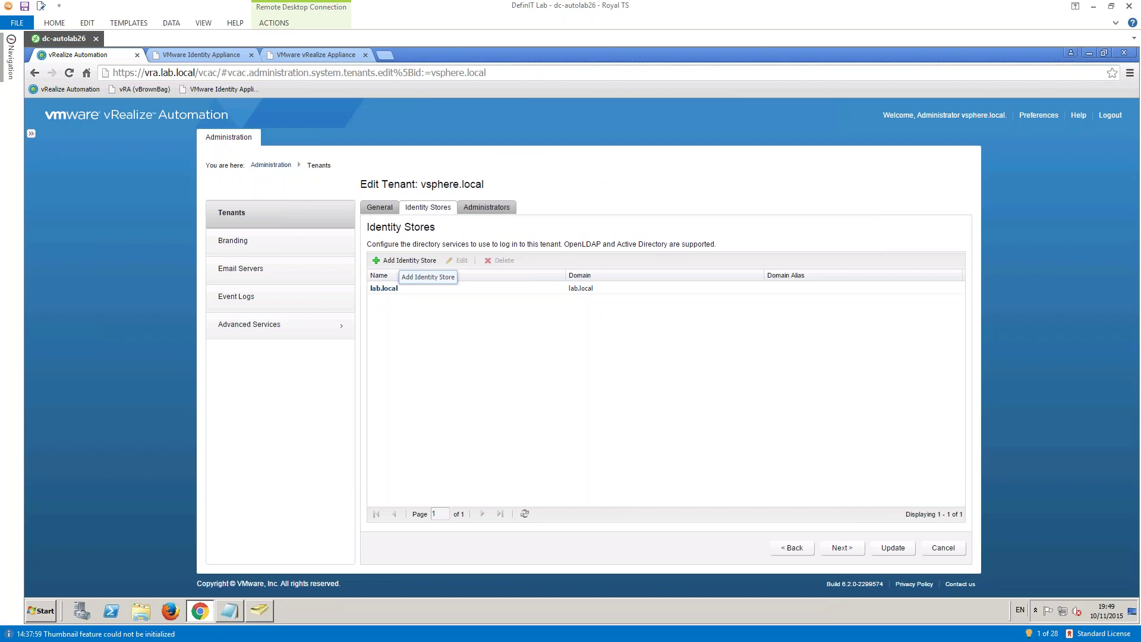
{"action": "left_click", "coordinate": [519, 280]}
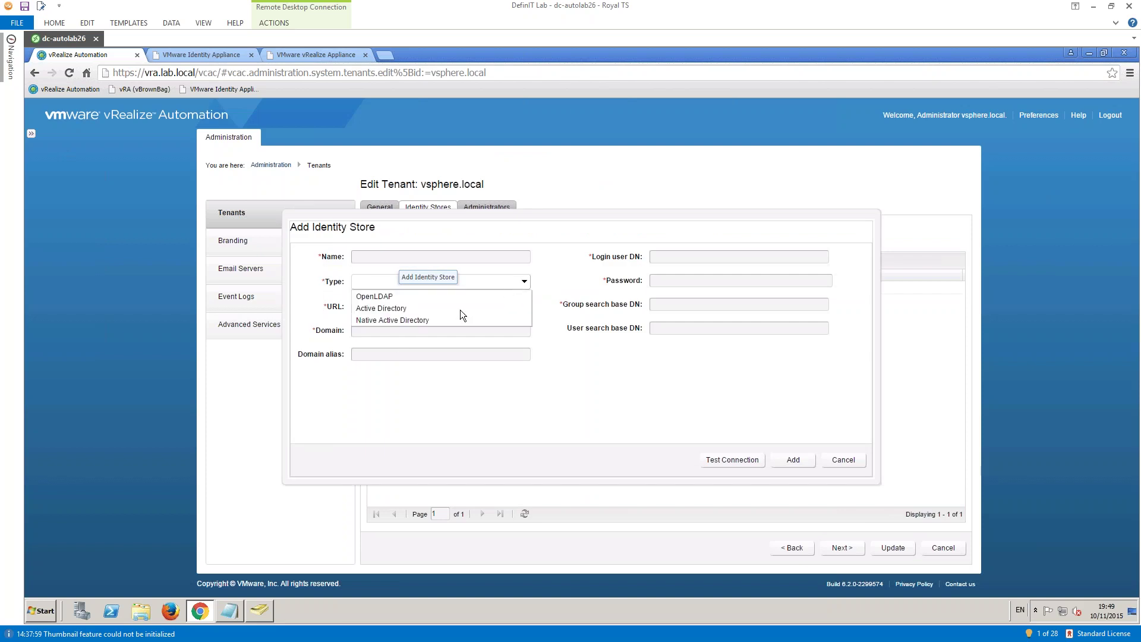
{"action": "left_click", "coordinate": [413, 319]}
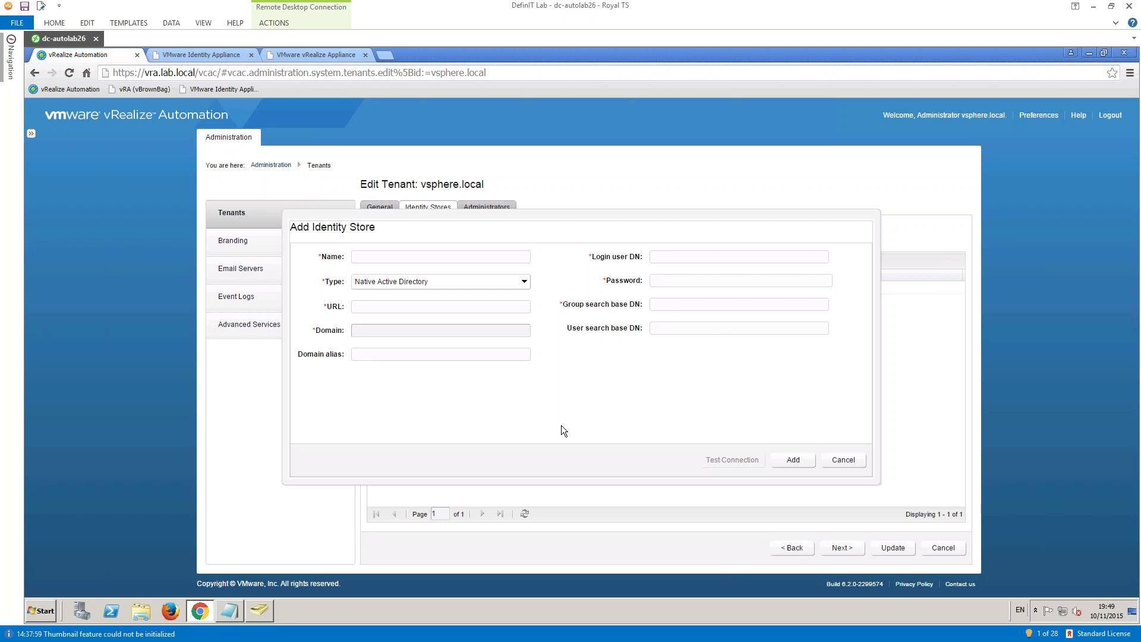
{"action": "left_click", "coordinate": [843, 460]}
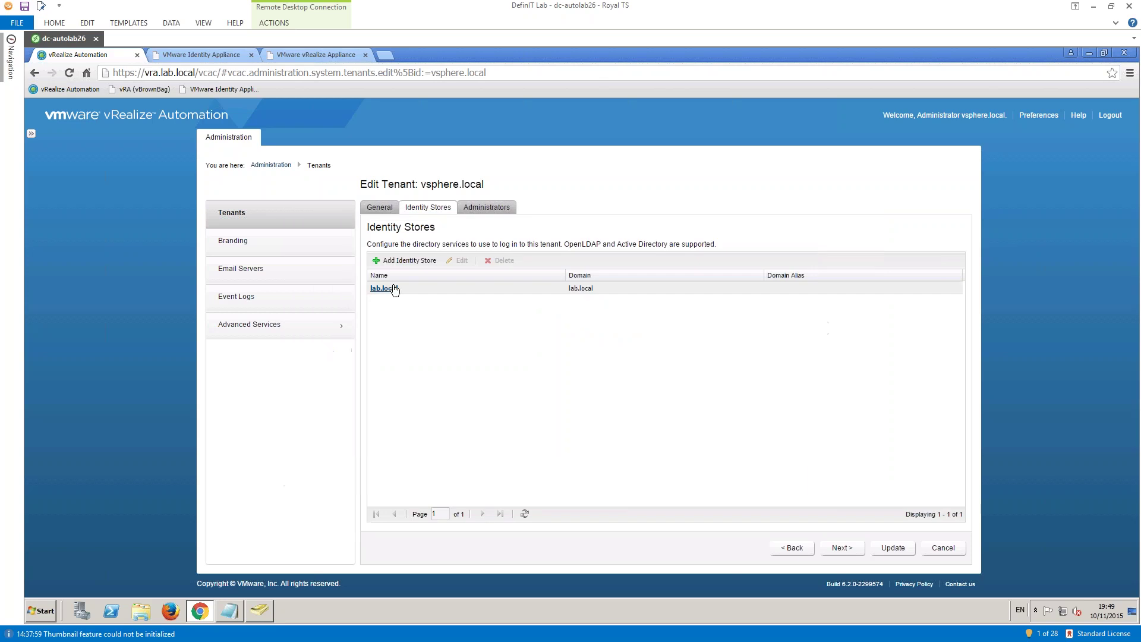
{"action": "left_click", "coordinate": [394, 289]}
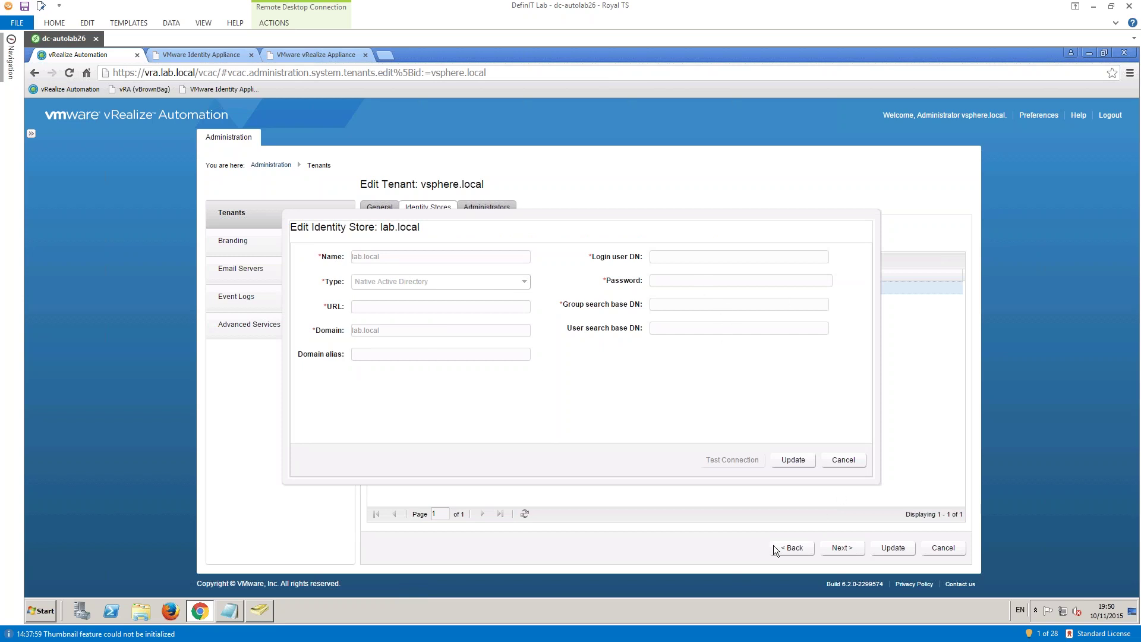
{"action": "left_click", "coordinate": [835, 462]}
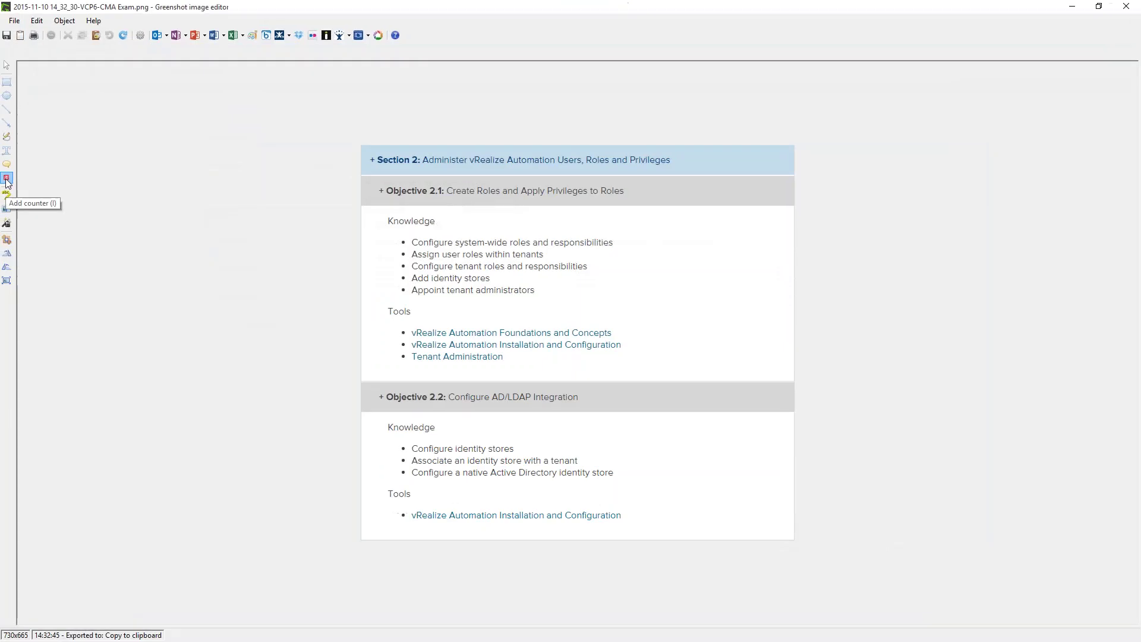
- Place counter 1 beside the native Active Directory identity store objective in Greenshot
{"action": "left_click", "coordinate": [7, 194]}
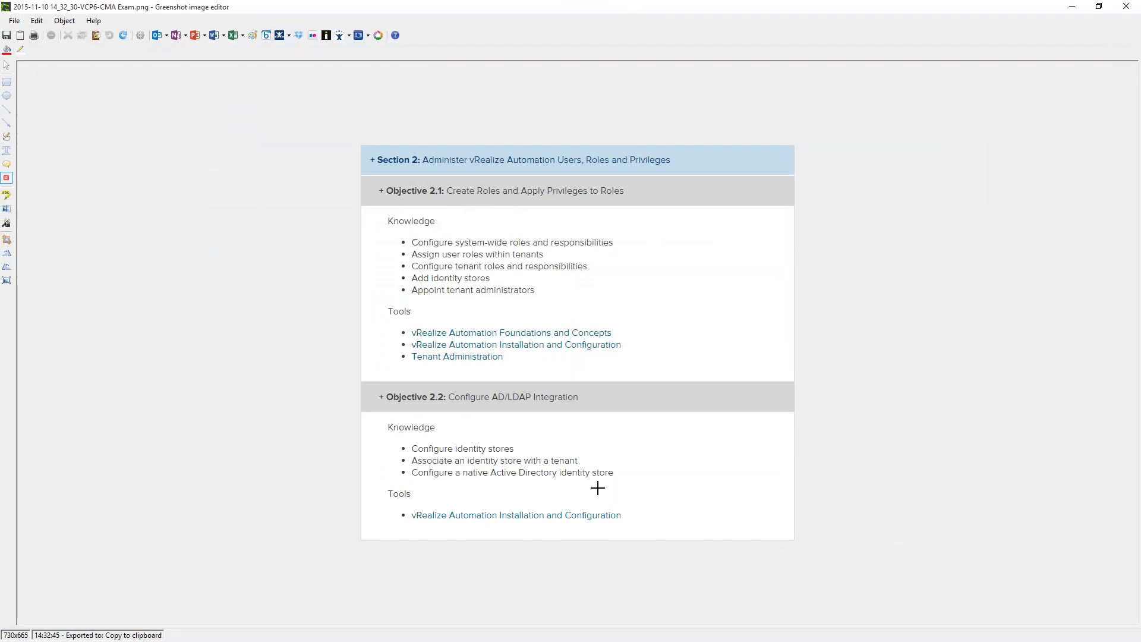
{"action": "left_click", "coordinate": [625, 476]}
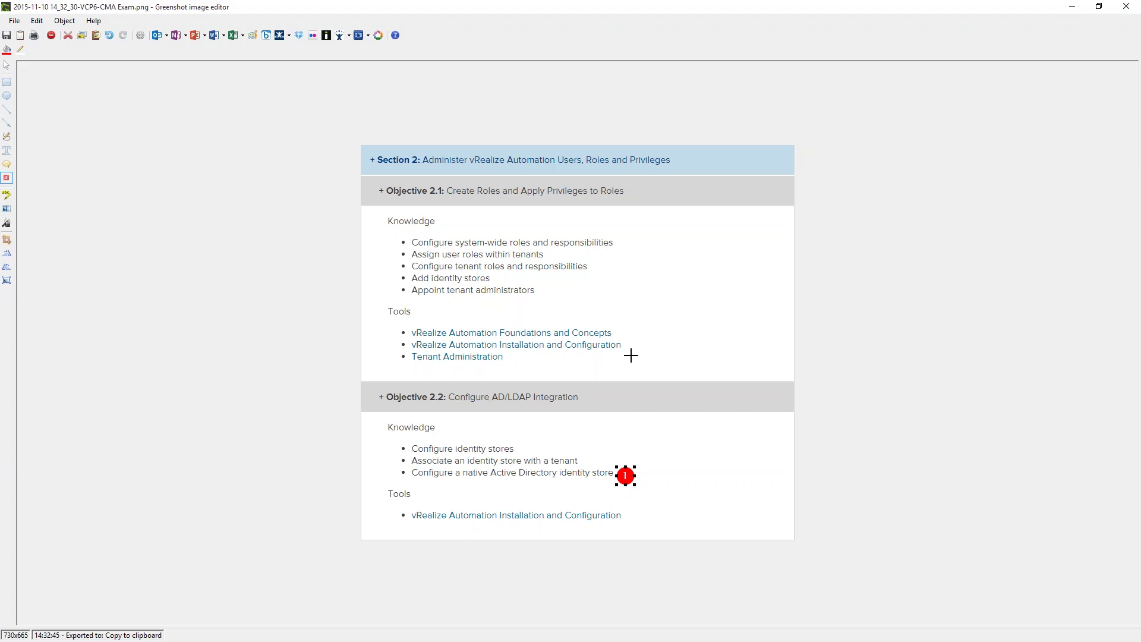
{"action": "left_click", "coordinate": [1070, 8]}
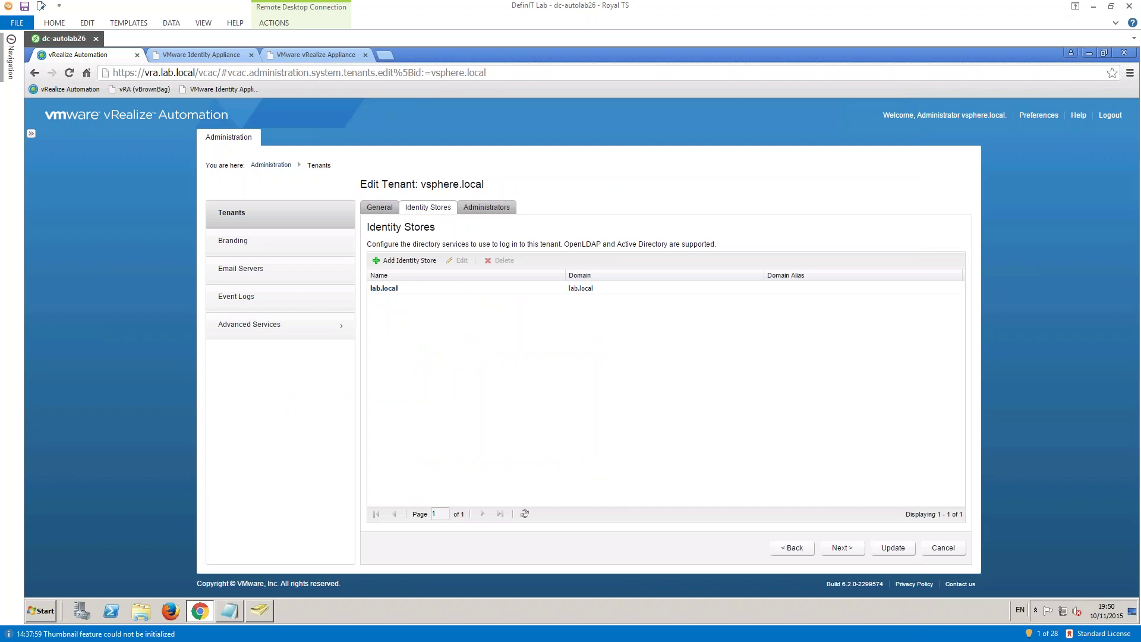
- Create tenant vBrownBag with URL name vbrownbag and start a new identity store
{"action": "left_click", "coordinate": [271, 165]}
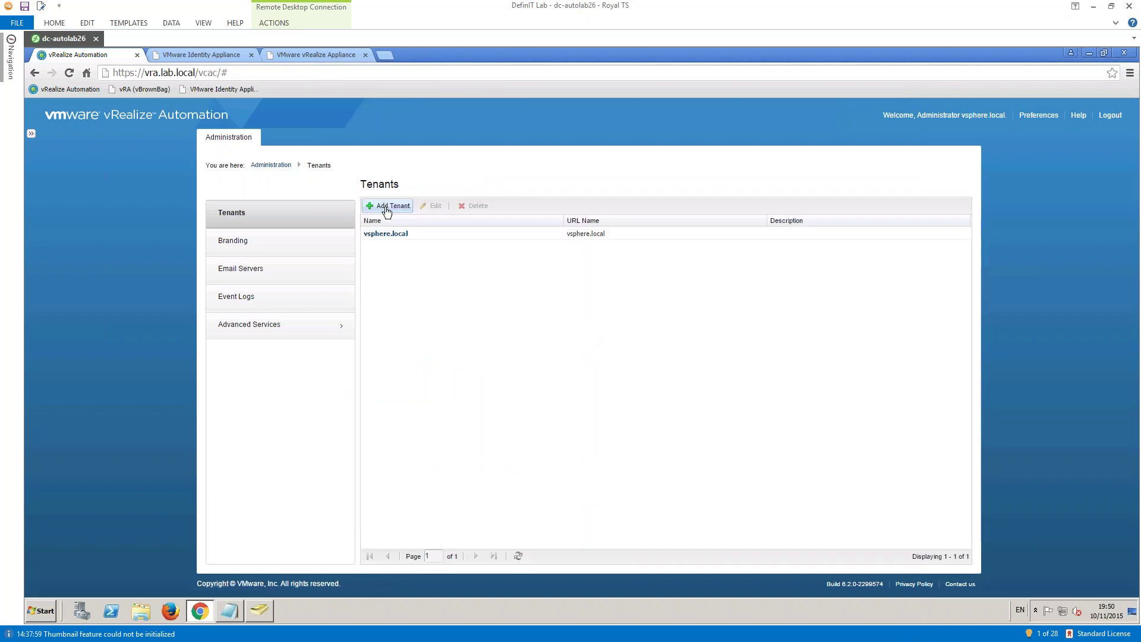
{"action": "left_click", "coordinate": [386, 206]}
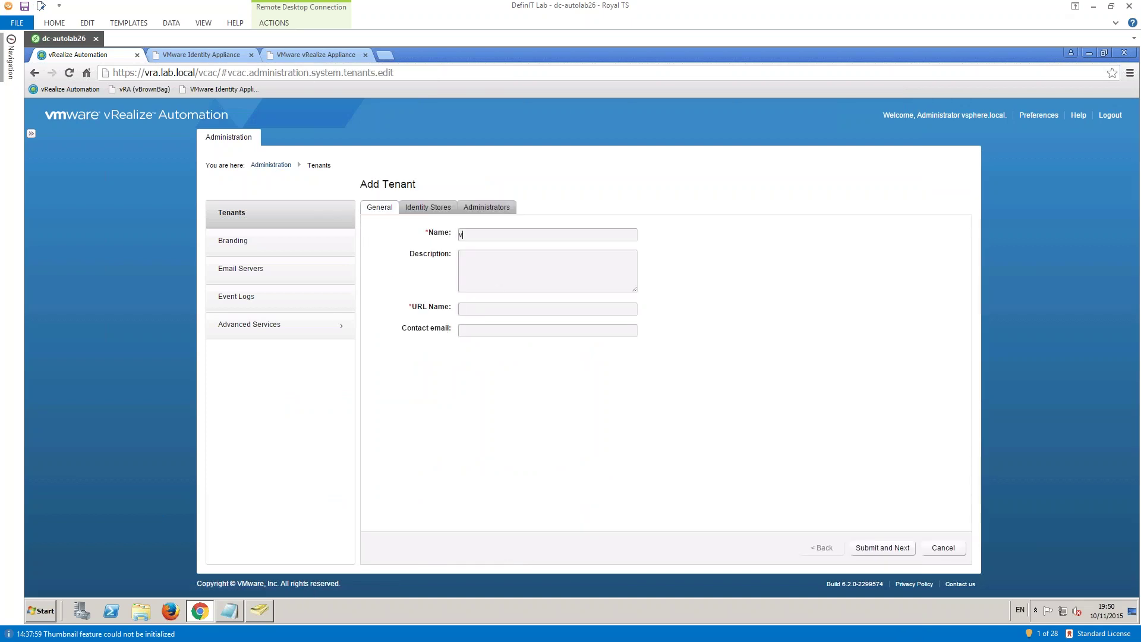
{"action": "type", "text": "vBrown"}
{"action": "type", "text": "Bag"}
{"action": "type", "text": "vbrown"}
{"action": "type", "text": "bag"}
{"action": "left_click", "coordinate": [880, 549]}
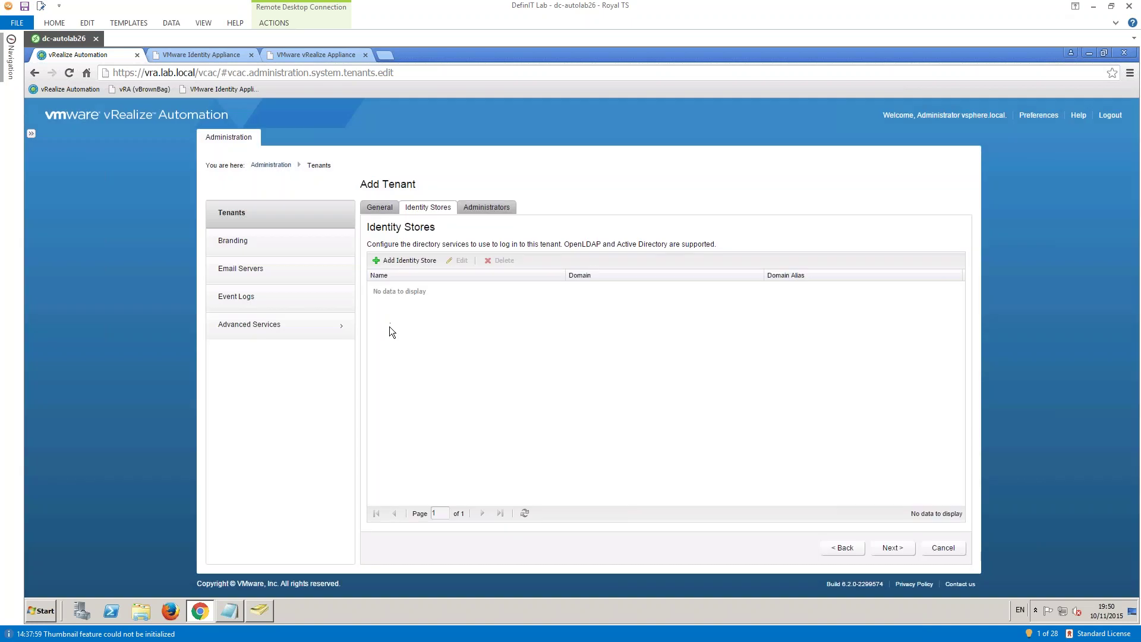
{"action": "left_click", "coordinate": [397, 261]}
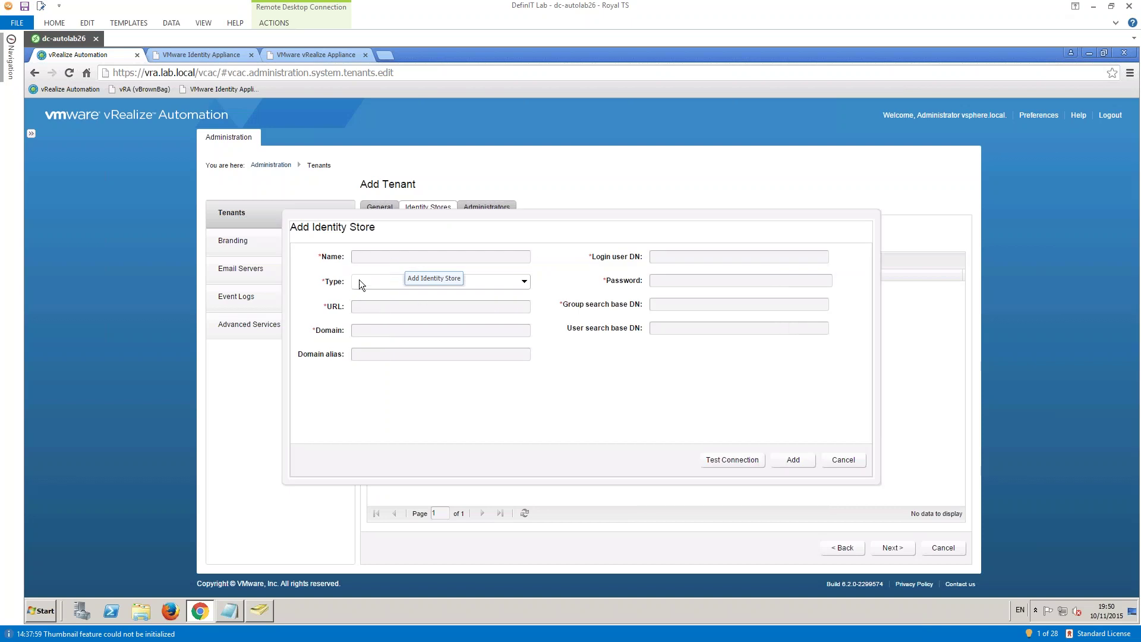
- Fill in an Active Directory store: URL ldap://dc.lab.local:389, domain lab.local, alias lab
{"action": "left_click", "coordinate": [359, 280]}
{"action": "left_click", "coordinate": [374, 306]}
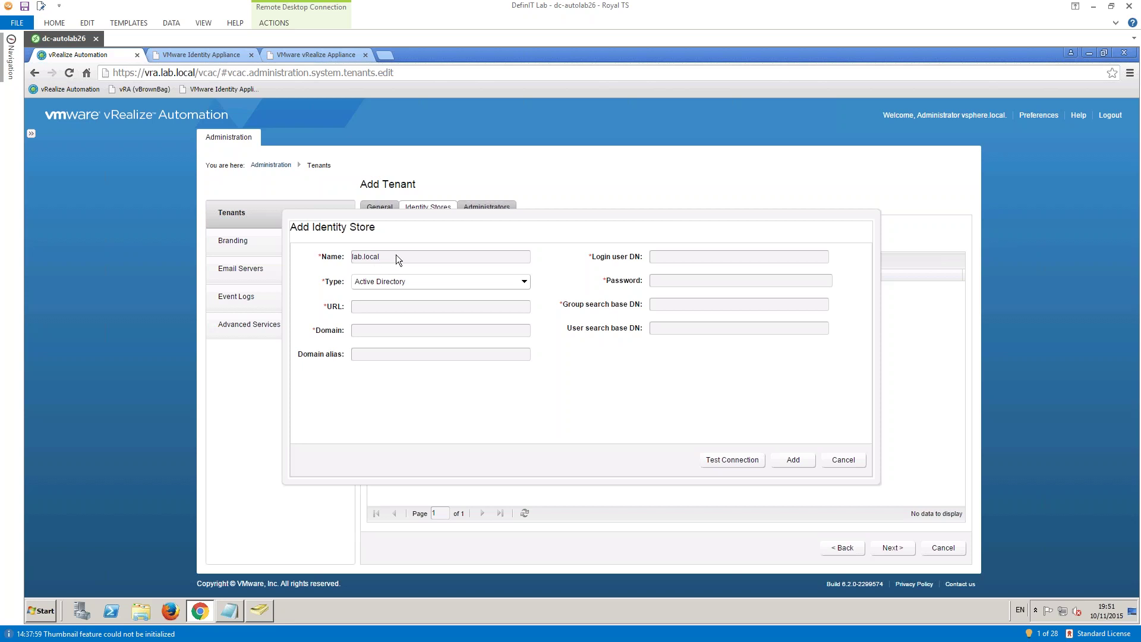
{"action": "type", "text": "lp"}
{"action": "type", "text": "ldap:"}
{"action": "type", "text": "//dc.da"}
{"action": "key", "text": "BackSpace"}
{"action": "key", "text": "BackSpace"}
{"action": "type", "text": "lab.loc"}
{"action": "type", "text": "al"}
{"action": "type", "text": ":39"}
{"action": "type", "text": "9"}
{"action": "left_click", "coordinate": [365, 306]}
{"action": "left_click", "coordinate": [452, 312]}
{"action": "left_click", "coordinate": [398, 331]}
{"action": "type", "text": "lab.local"}
{"action": "type", "text": "lab"}
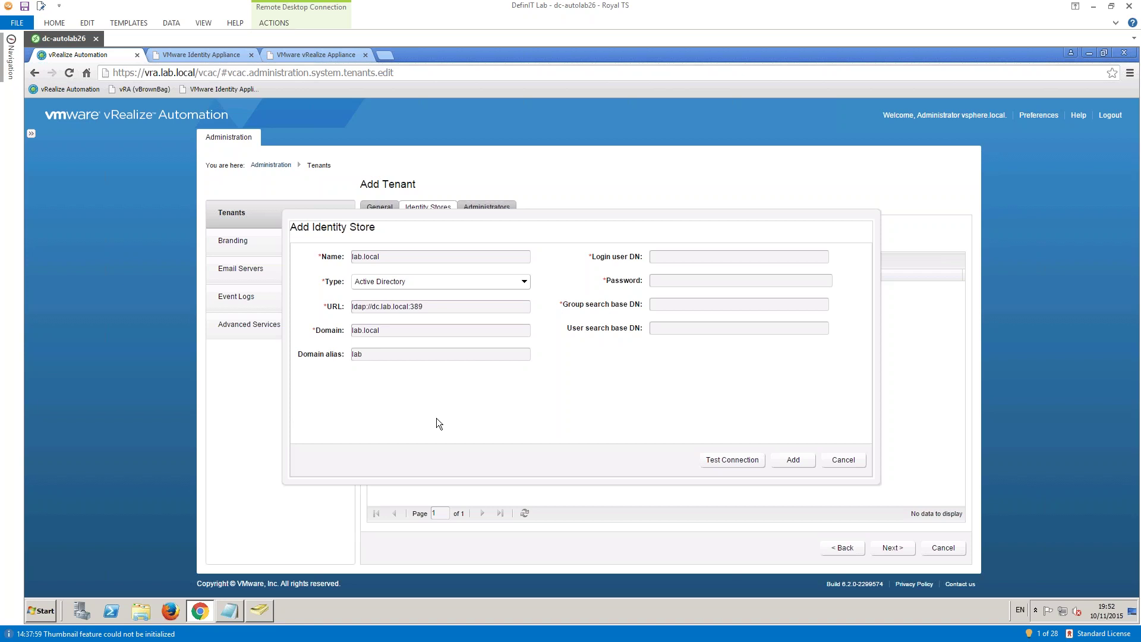
- Paste the service account's distinguished name from the notes file as Login user DN
{"action": "left_click", "coordinate": [430, 351]}
{"action": "left_click", "coordinate": [227, 609]}
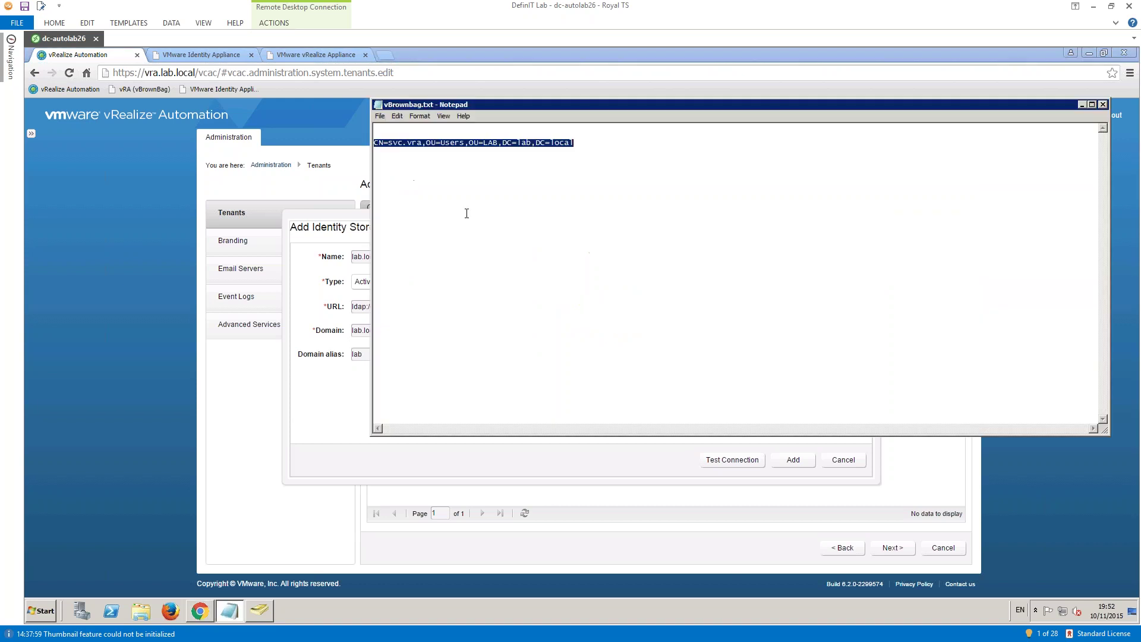
{"action": "left_click", "coordinate": [472, 208]}
{"action": "left_click_drag", "start_coordinate": [581, 146], "coordinate": [375, 149]}
{"action": "key", "text": "ctrl+c"}
{"action": "left_click", "coordinate": [331, 467]}
{"action": "key", "text": "ctrl+v"}
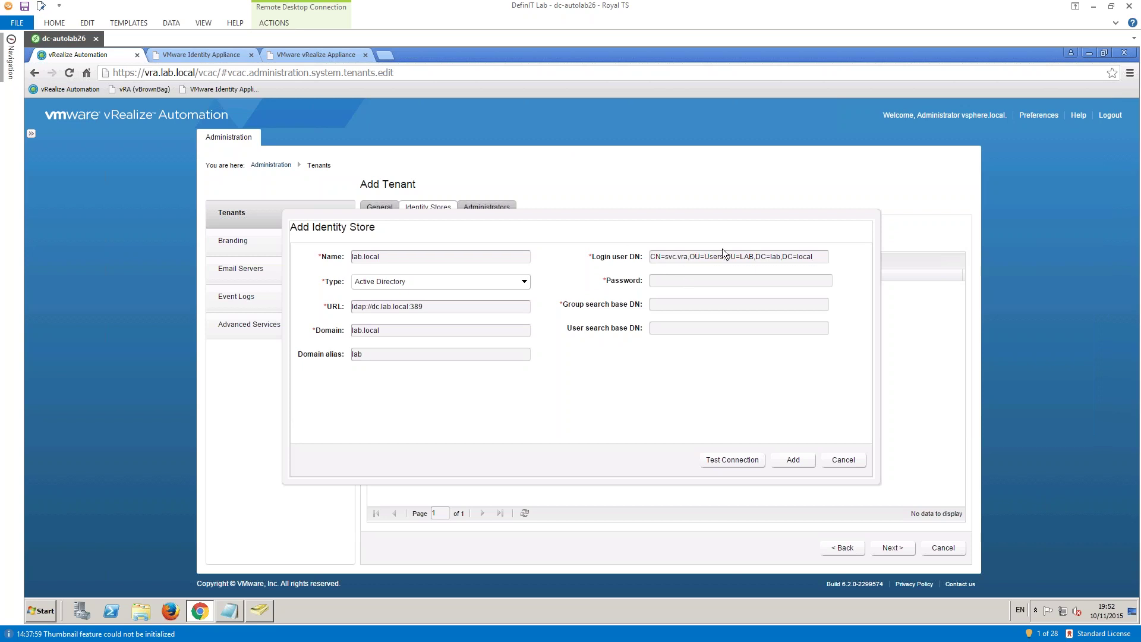
- Enter the service account password and set Group search base DN to OU=LAB,DC=lab,DC=local
{"action": "left_click_drag", "start_coordinate": [688, 256], "coordinate": [664, 256]}
{"action": "right_click", "coordinate": [704, 276]}
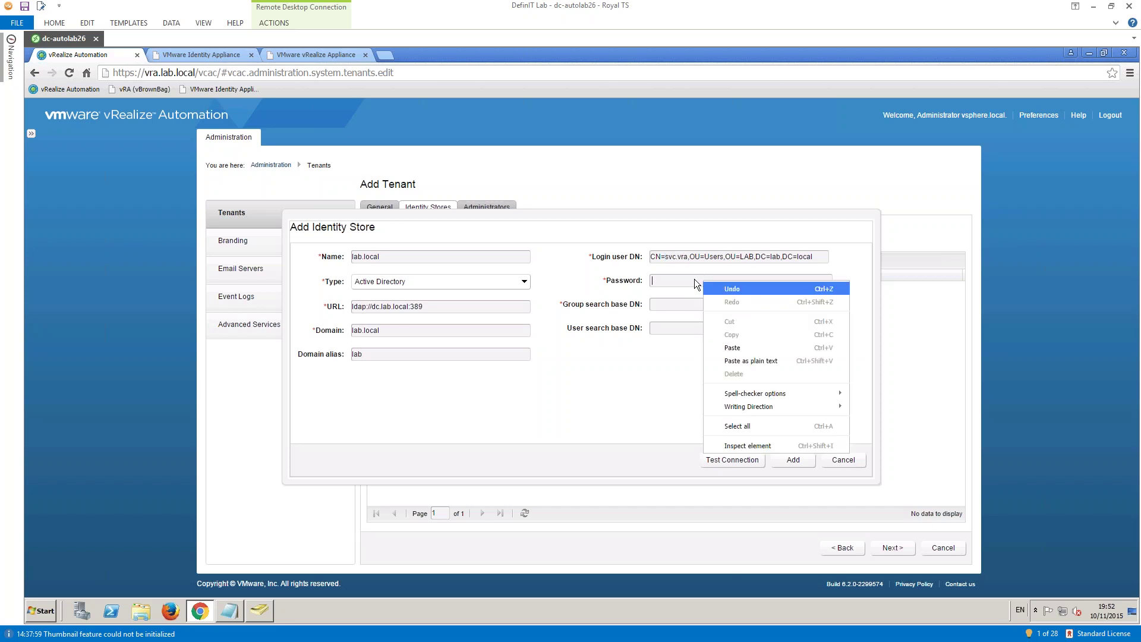
{"action": "left_click", "coordinate": [680, 279]}
{"action": "type", "text": "V"}
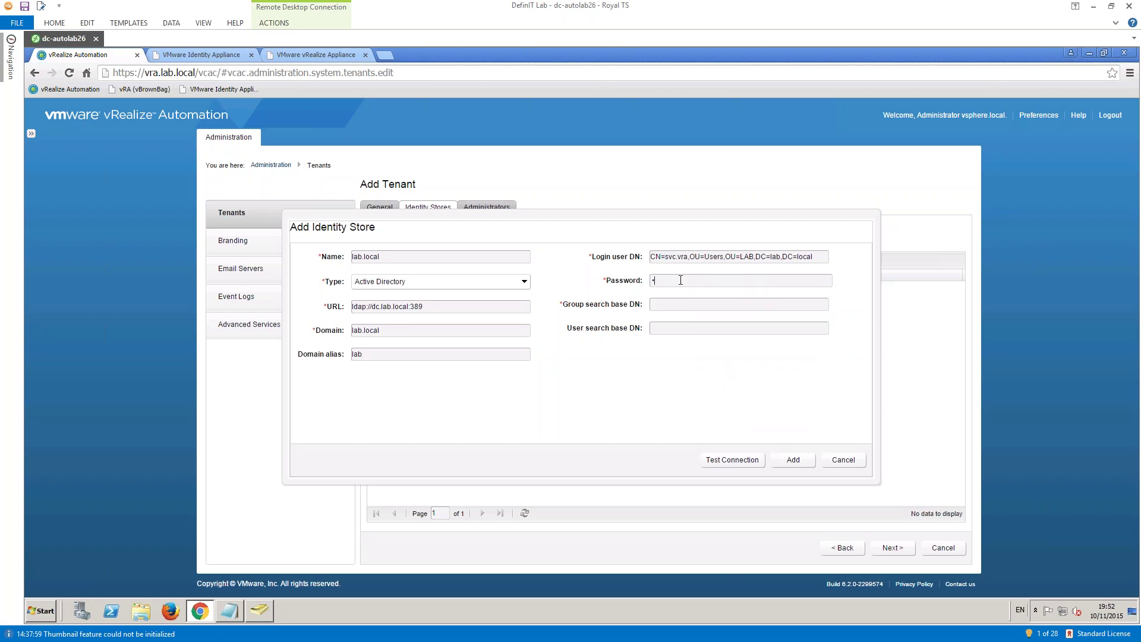
{"action": "type", "text": "Mware1!"}
{"action": "left_click_drag", "start_coordinate": [814, 256], "coordinate": [726, 259]}
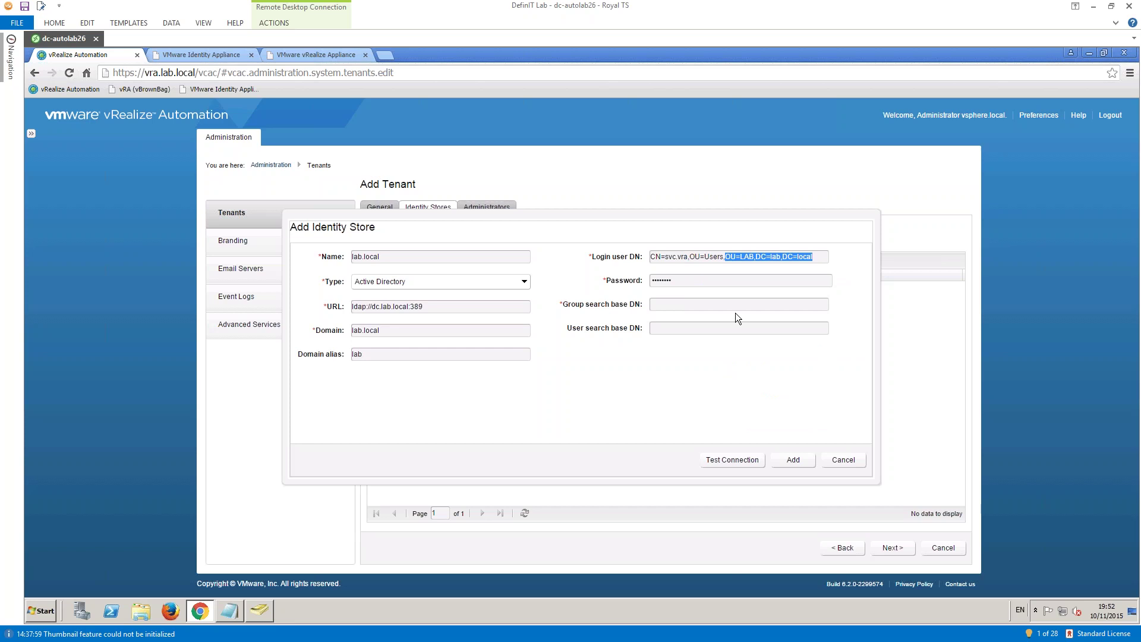
{"action": "left_click", "coordinate": [688, 306]}
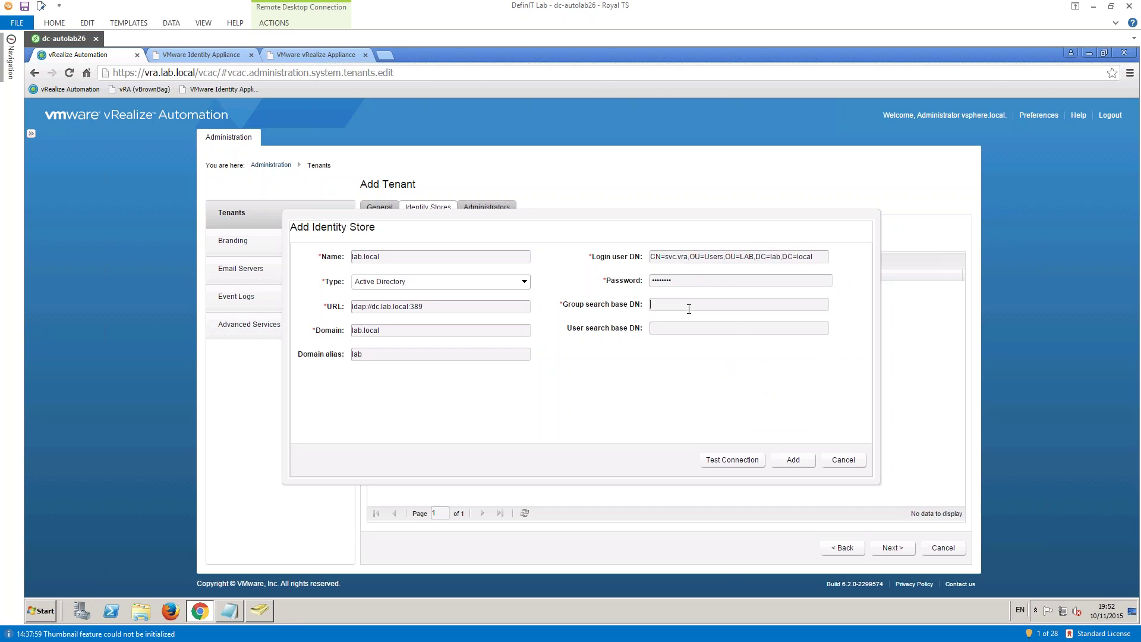
{"action": "key", "text": "ctrl+v"}
{"action": "left_click", "coordinate": [229, 610]}
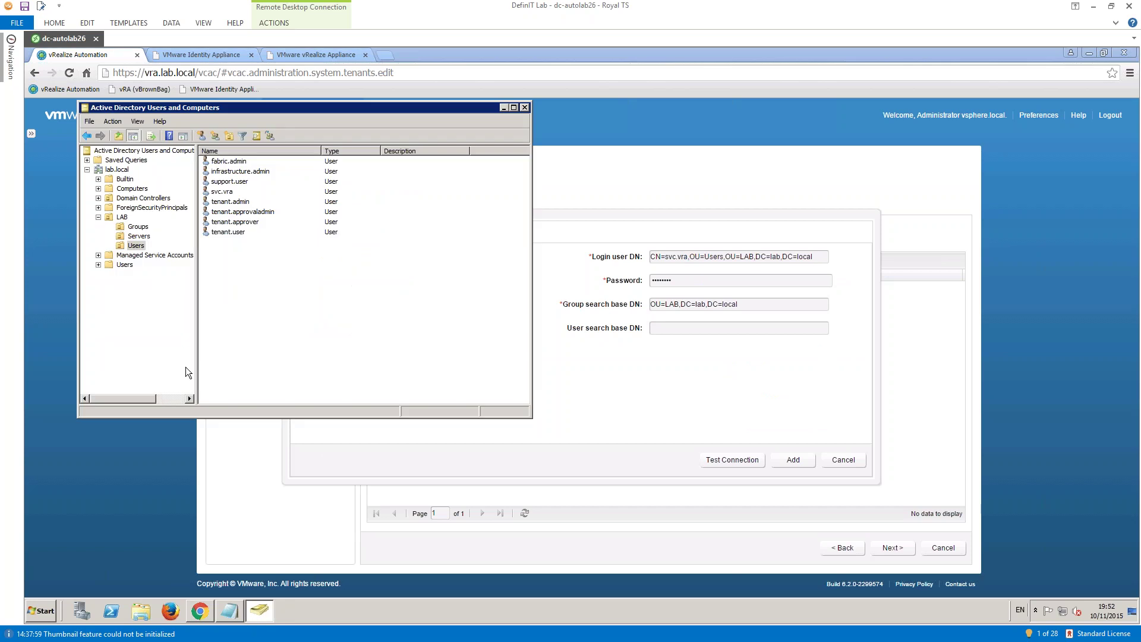
{"action": "left_click_drag", "start_coordinate": [276, 115], "coordinate": [491, 166]}
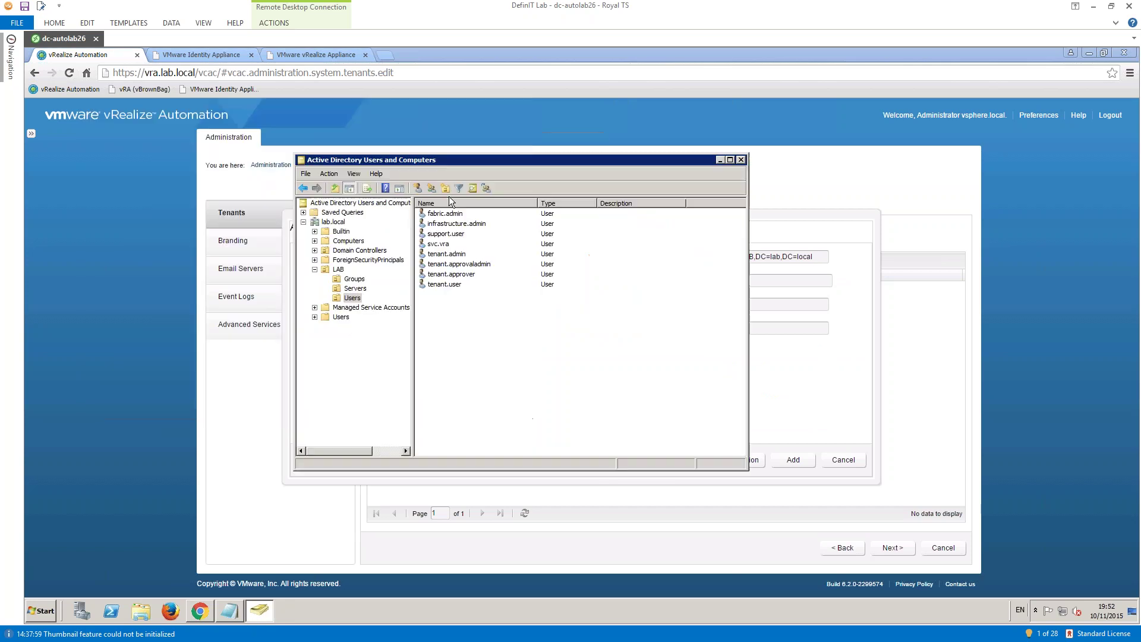
{"action": "left_click", "coordinate": [336, 270]}
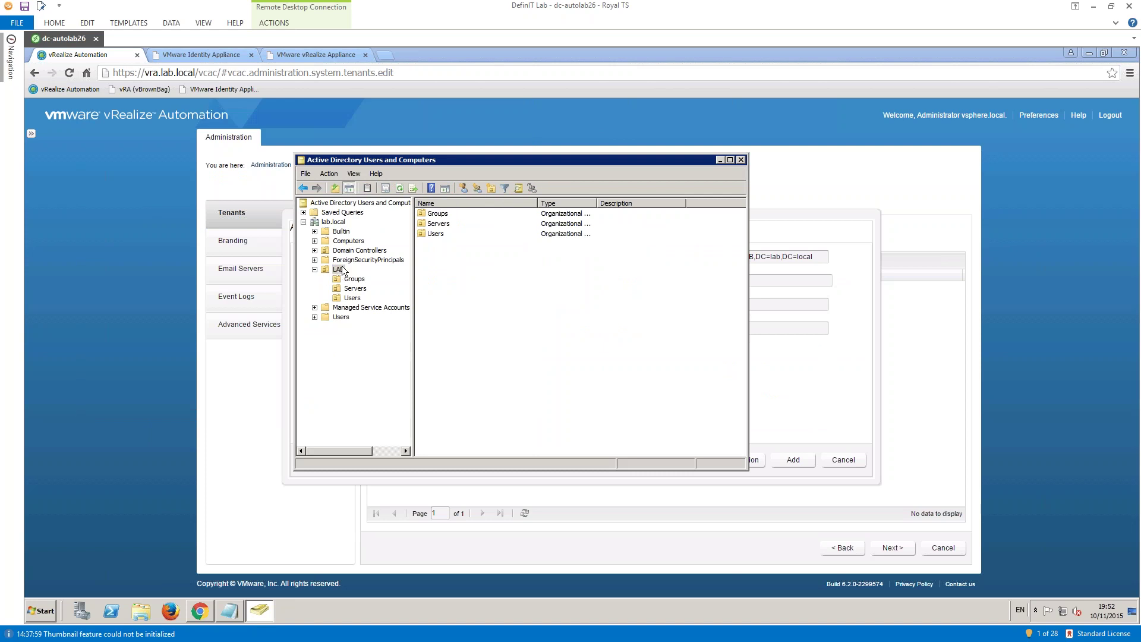
{"action": "left_click", "coordinate": [352, 298]}
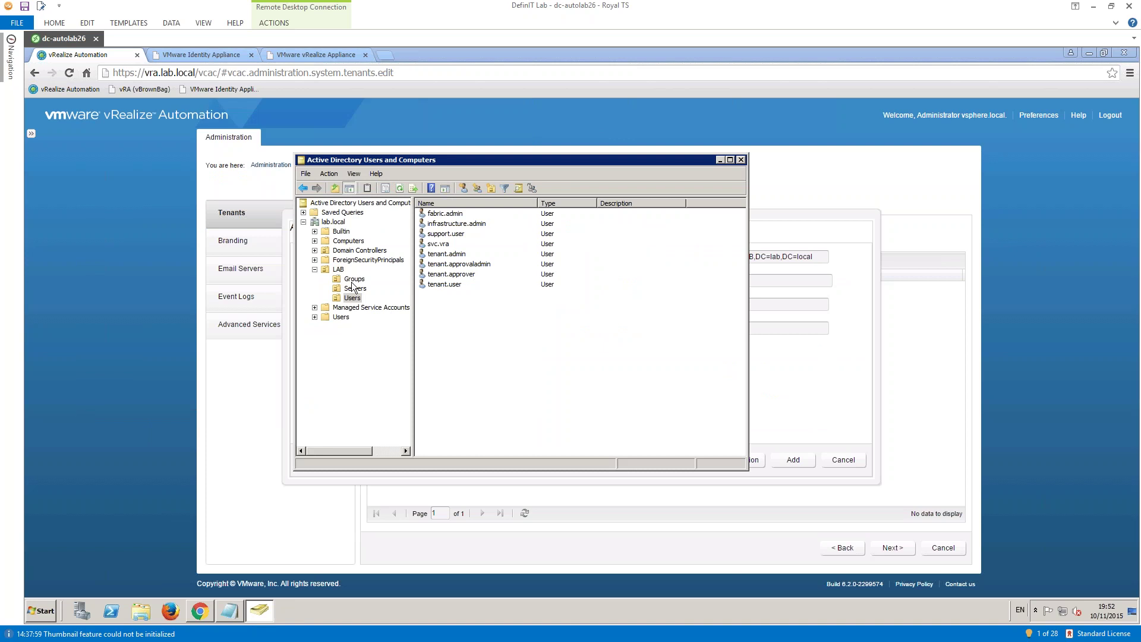
{"action": "left_click", "coordinate": [354, 279]}
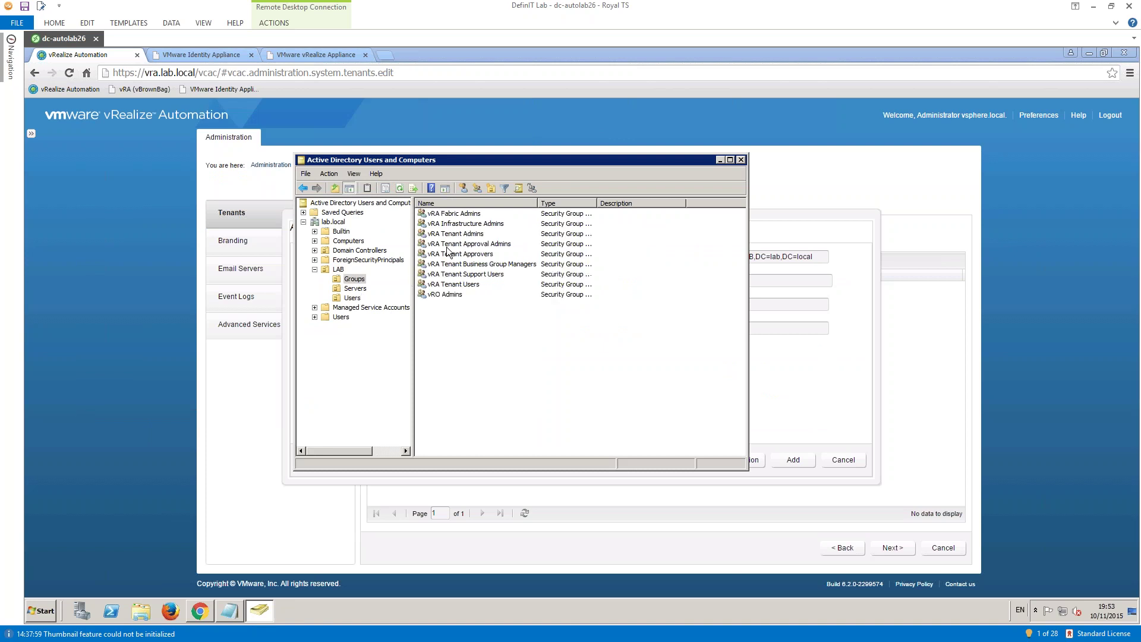
{"action": "left_click", "coordinate": [328, 269]}
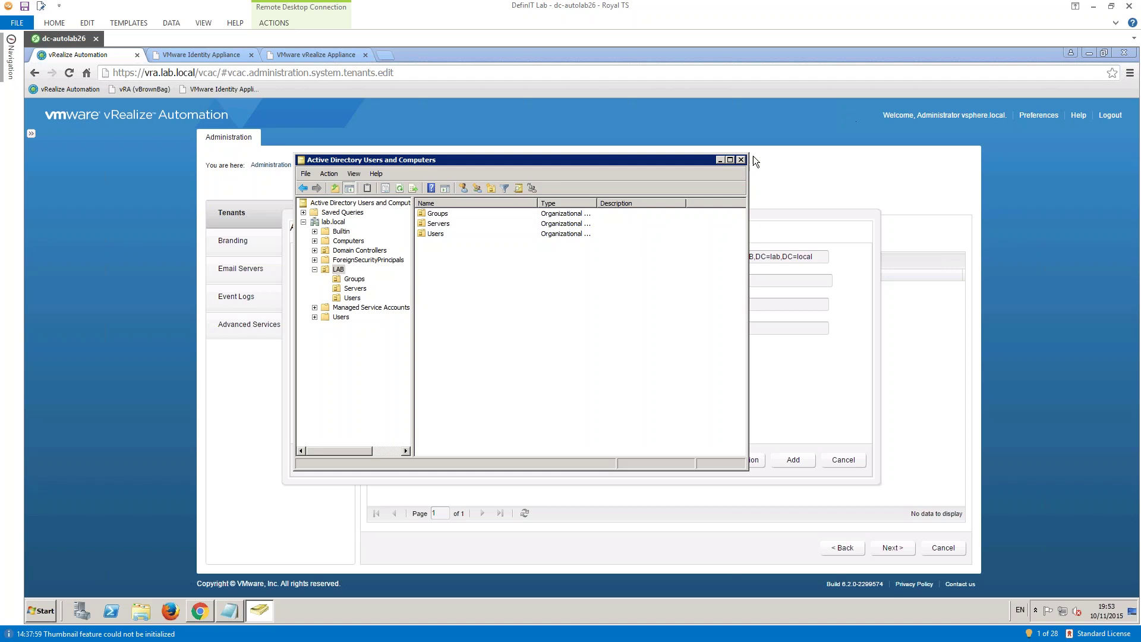
{"action": "left_click", "coordinate": [721, 159]}
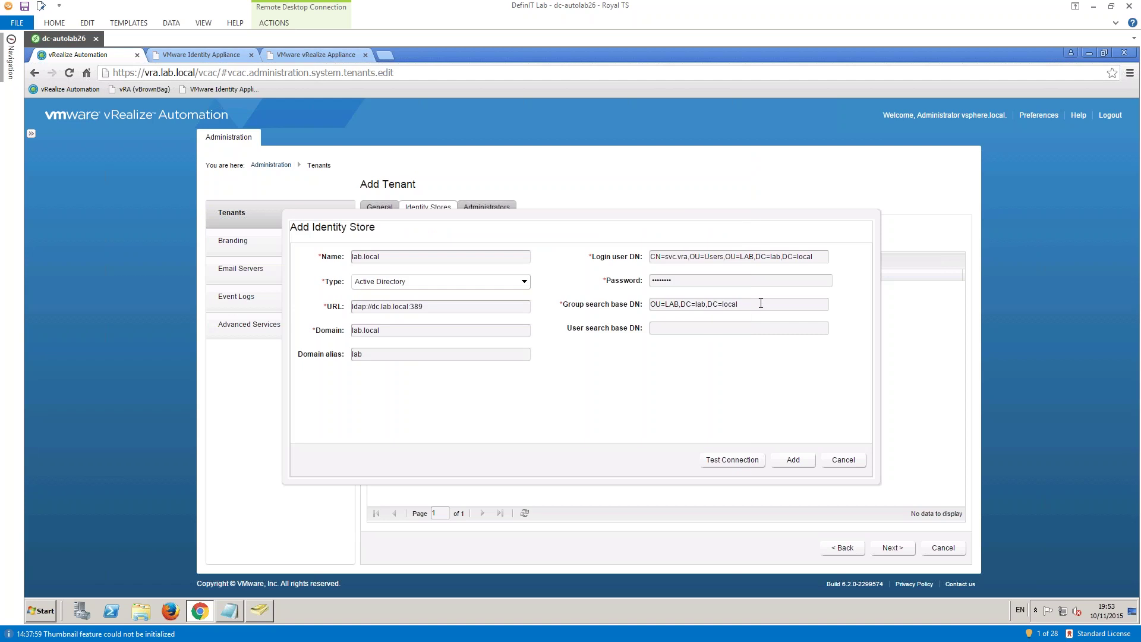
- Set User search base DN to OU=LAB,DC=lab,DC=local
{"action": "key", "text": "shift+Home"}
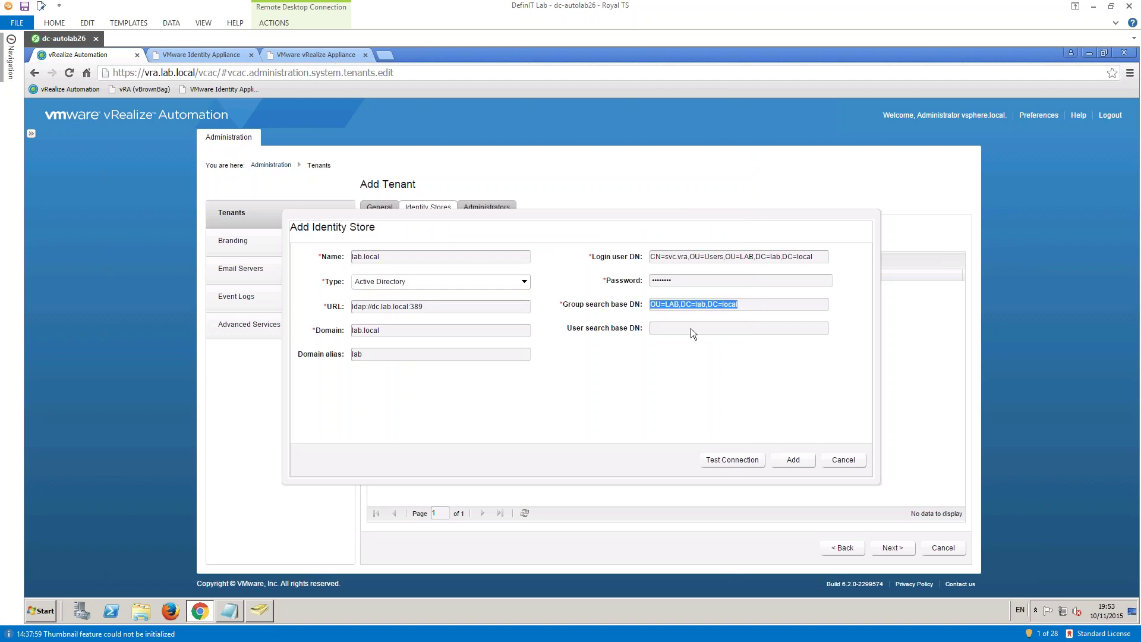
{"action": "left_click", "coordinate": [662, 330]}
{"action": "key", "text": "ctrl+v"}
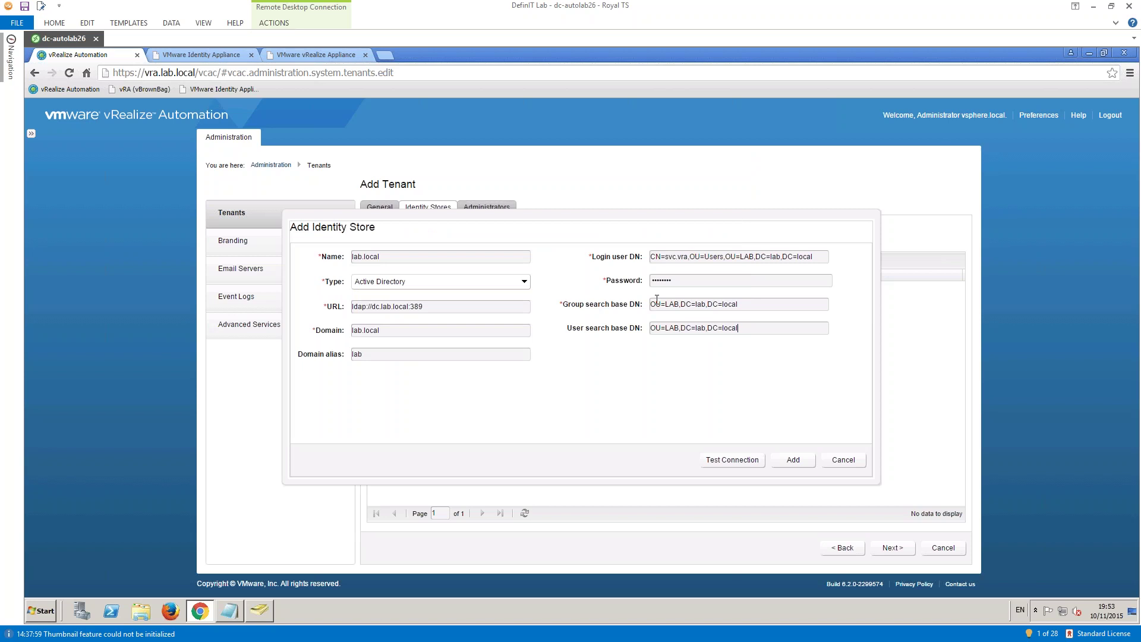
{"action": "left_click", "coordinate": [651, 328]}
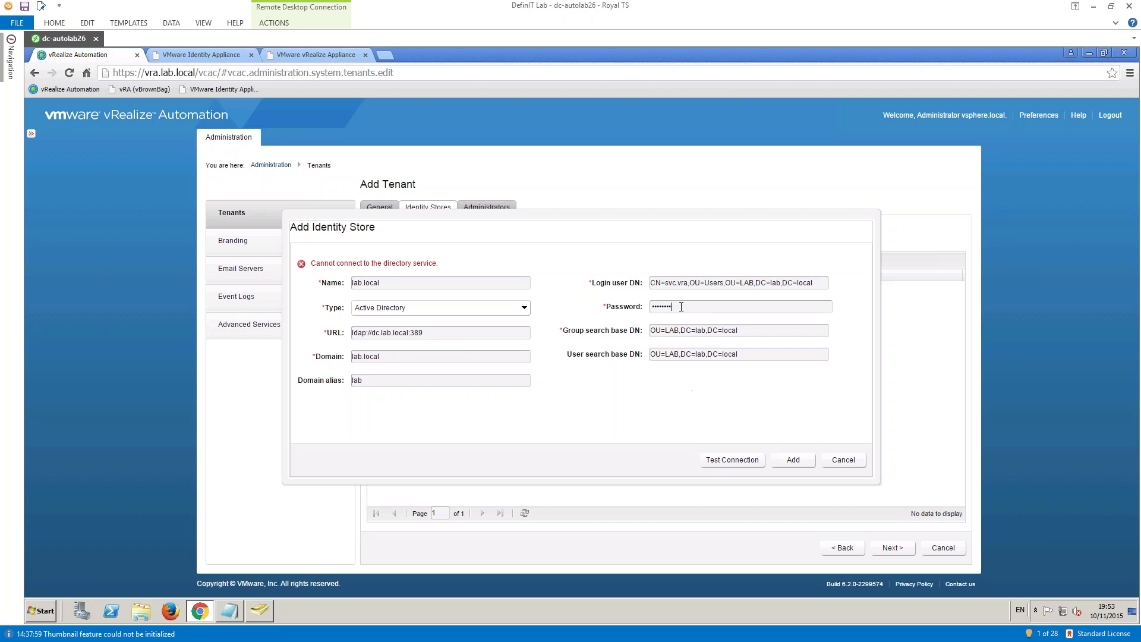
- Re-enter the password, test the connection, and add the lab.local identity store
{"action": "left_click_drag", "start_coordinate": [679, 306], "coordinate": [535, 302]}
{"action": "type", "text": "•••••••"}
{"action": "left_click", "coordinate": [733, 458]}
{"action": "left_click", "coordinate": [793, 461]}
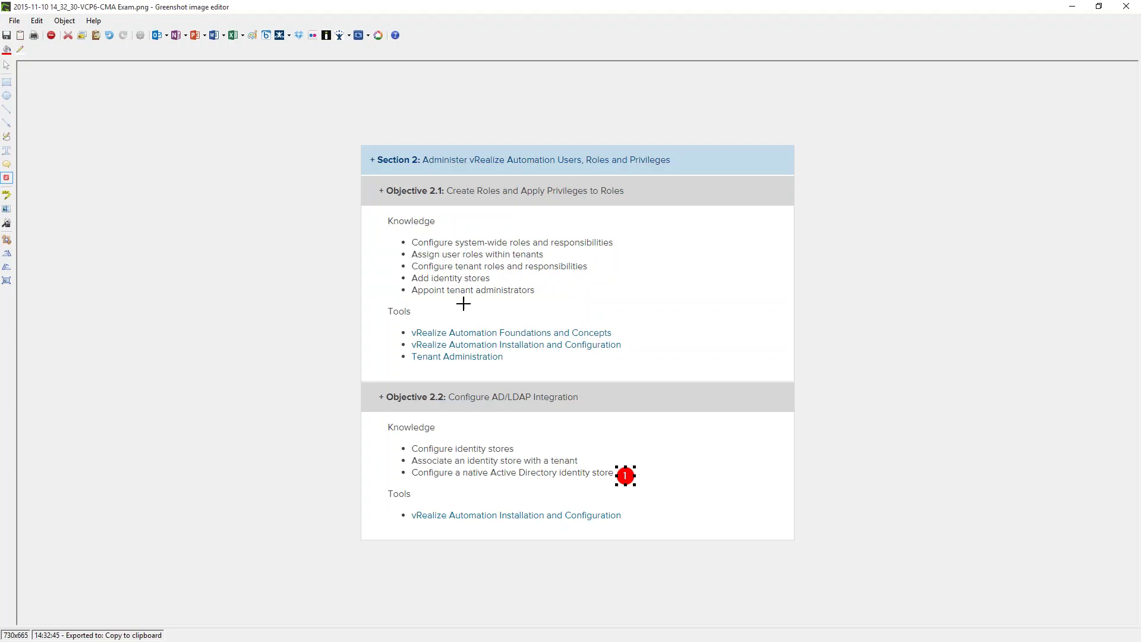
{"action": "left_click", "coordinate": [554, 278]}
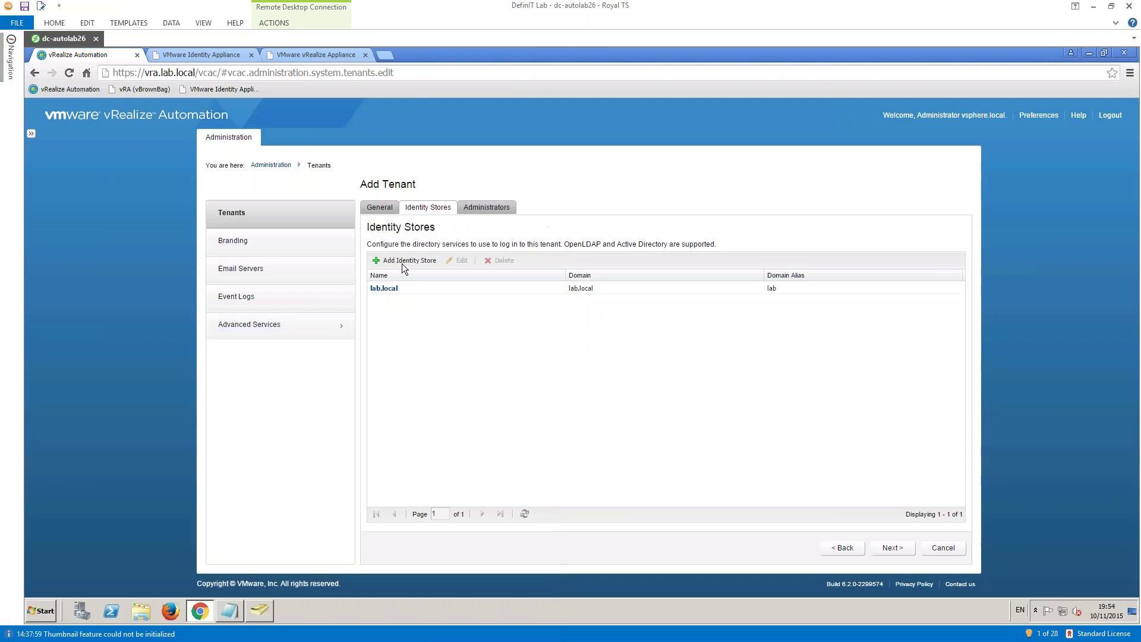
{"action": "left_click", "coordinate": [401, 263]}
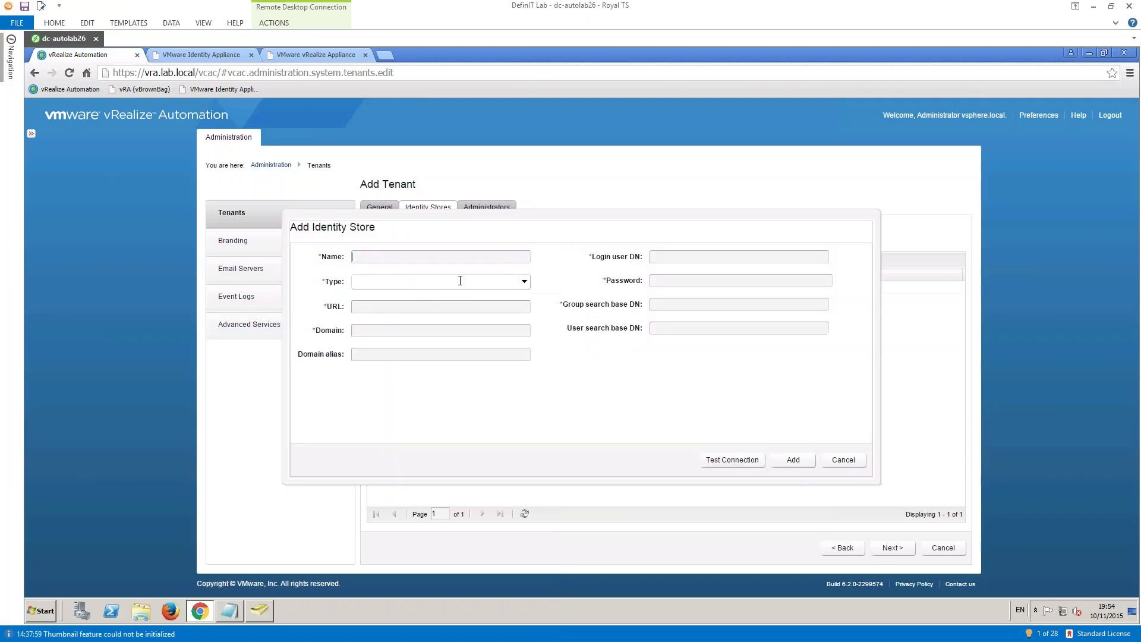
- Cancel the extra OpenLDAP identity store form so only lab.local remains listed
{"action": "left_click", "coordinate": [385, 281]}
{"action": "left_click", "coordinate": [363, 296]}
{"action": "left_click", "coordinate": [835, 463]}
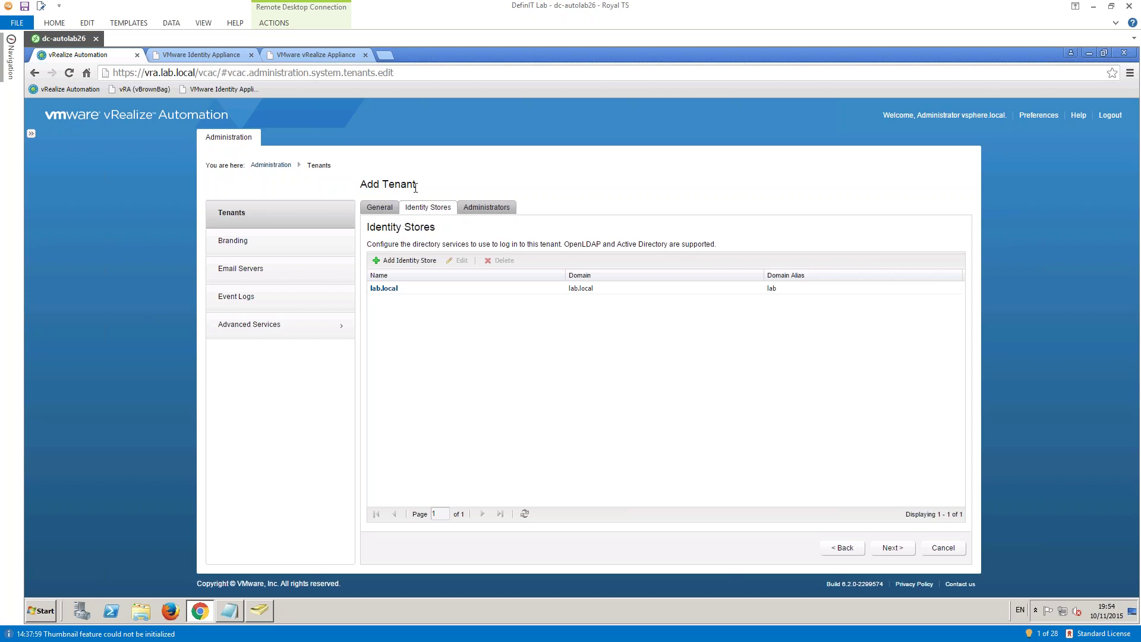
{"action": "left_click_drag", "start_coordinate": [415, 186], "coordinate": [360, 185]}
- Go to the tenant's Administrators step and search 'vra ten' for tenant administrator groups
{"action": "left_click", "coordinate": [490, 207]}
{"action": "double_click", "coordinate": [488, 206]}
{"action": "left_click", "coordinate": [877, 549]}
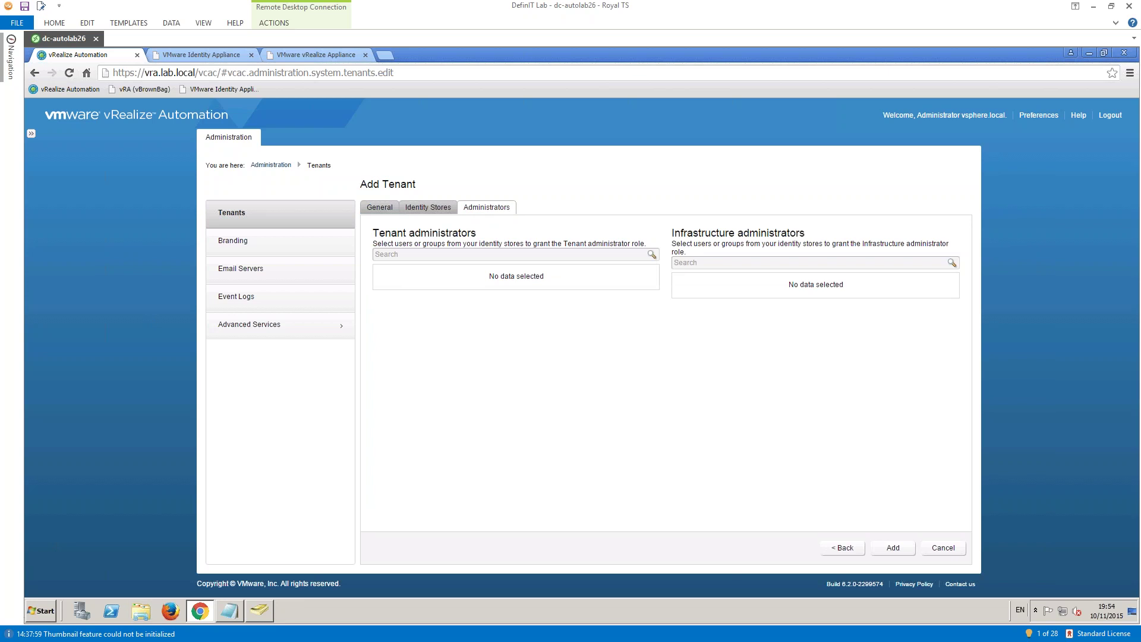
{"action": "key", "text": "alt+Tab"}
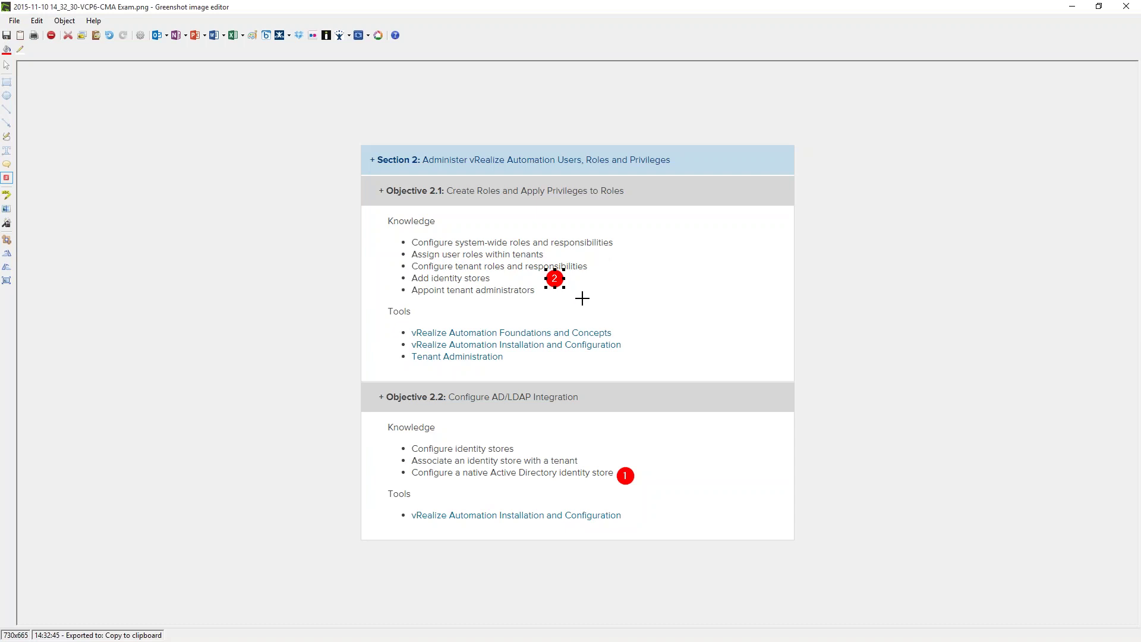
{"action": "left_click", "coordinate": [1074, 7]}
{"action": "left_click", "coordinate": [408, 253]}
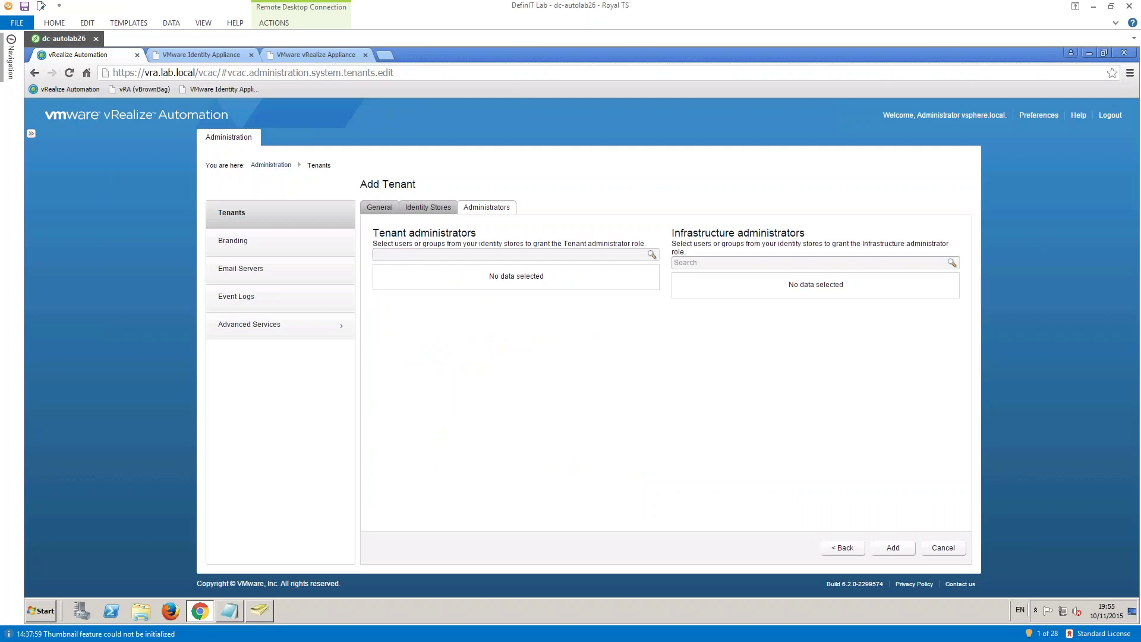
{"action": "type", "text": "vra ten"}
{"action": "left_click", "coordinate": [654, 254]}
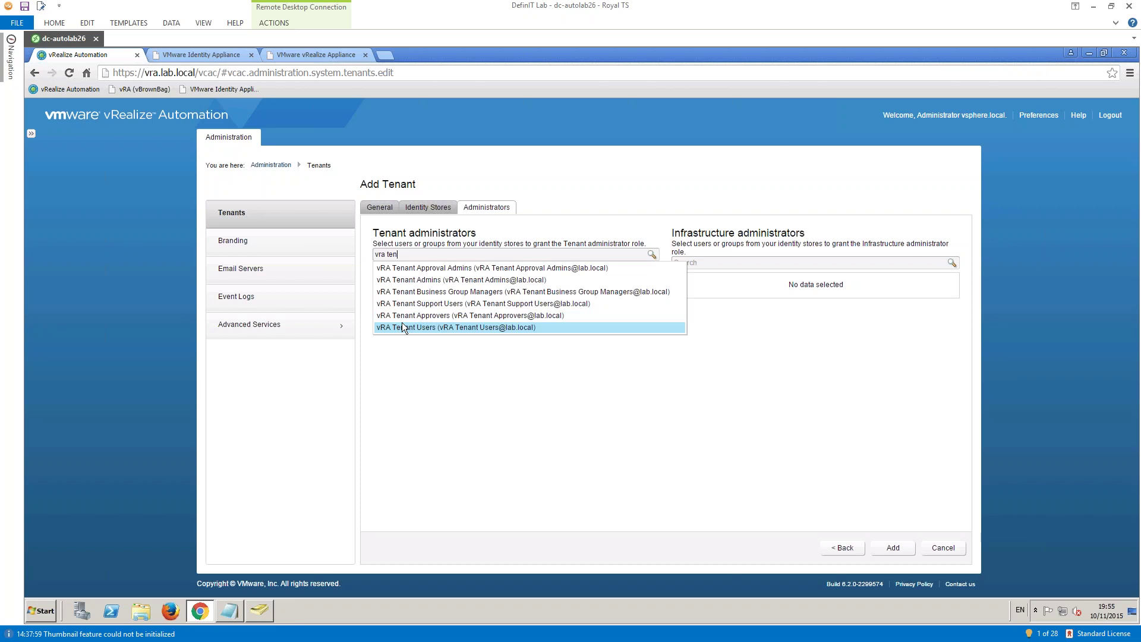
- Add vRA Tenant Admins from the search results as the tenant administrators
{"action": "key", "text": "Up"}
{"action": "key", "text": "Up"}
{"action": "key", "text": "Up"}
{"action": "key", "text": "Up"}
{"action": "key", "text": "Down"}
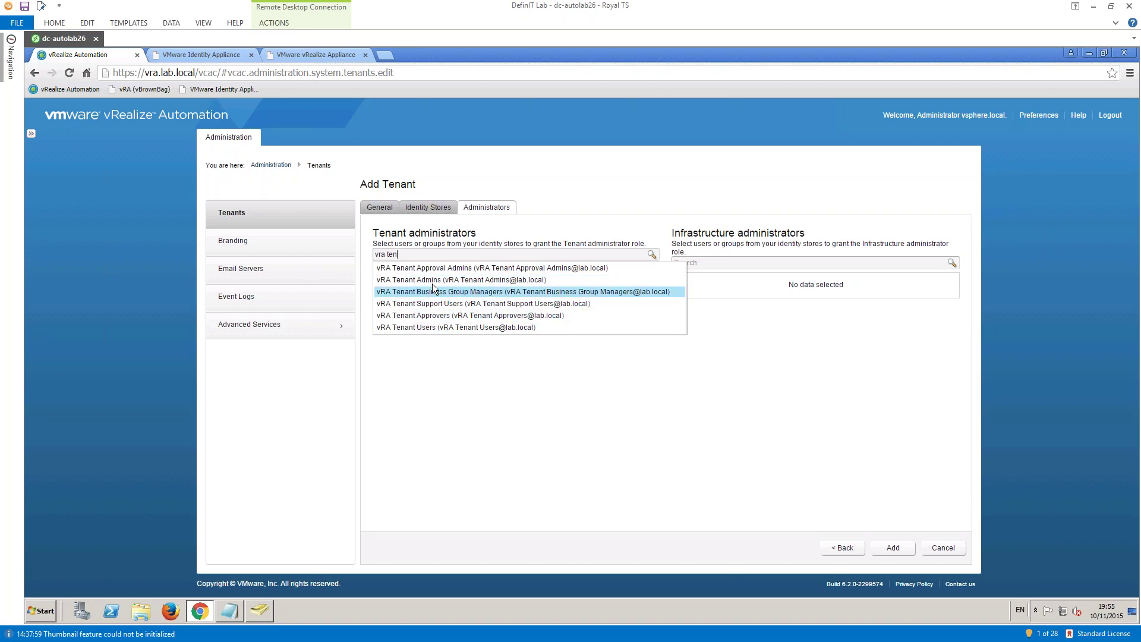
{"action": "left_click", "coordinate": [517, 280]}
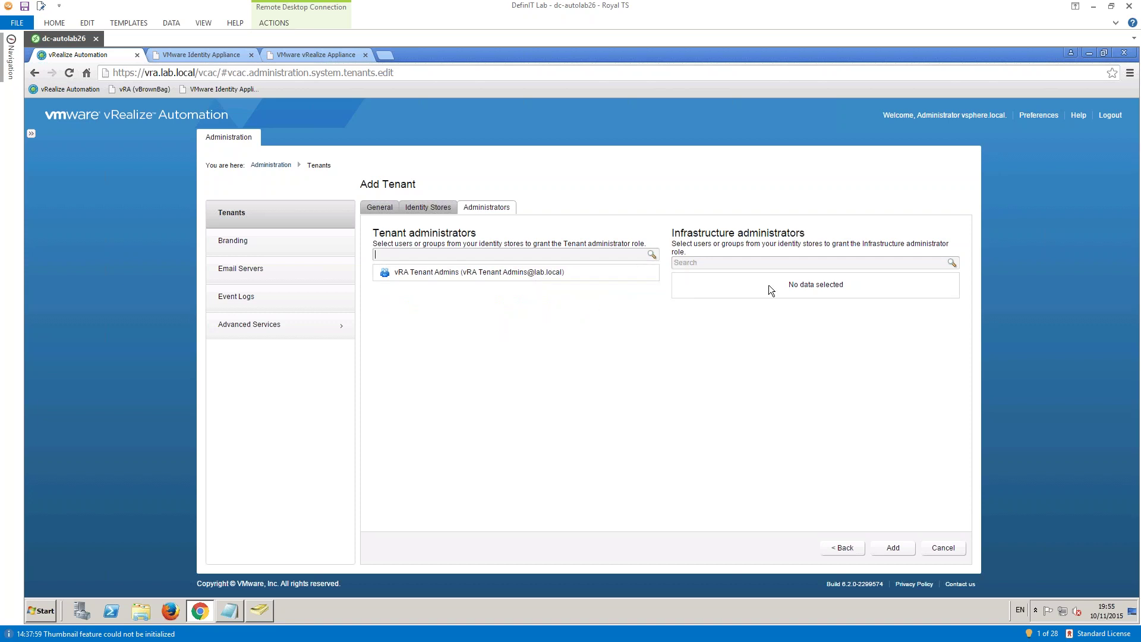
{"action": "left_click", "coordinate": [738, 265]}
{"action": "left_click_drag", "start_coordinate": [679, 233], "coordinate": [790, 233]}
{"action": "left_click", "coordinate": [787, 234]}
{"action": "left_click_drag", "start_coordinate": [672, 233], "coordinate": [680, 232]}
{"action": "left_click_drag", "start_coordinate": [761, 240], "coordinate": [809, 238]}
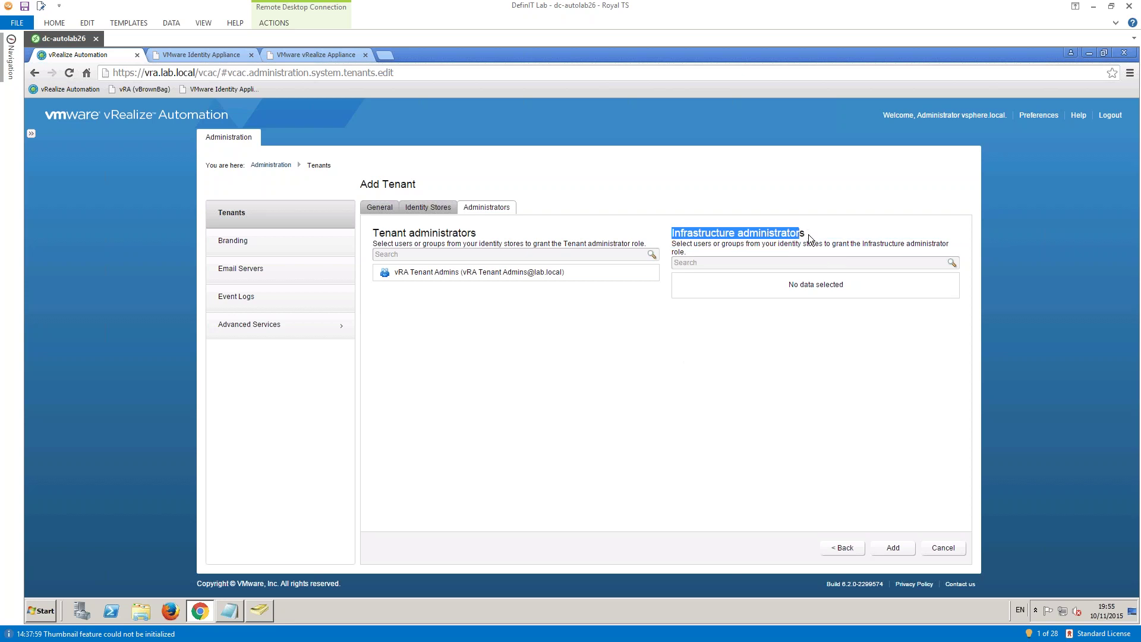
{"action": "left_click", "coordinate": [809, 239]}
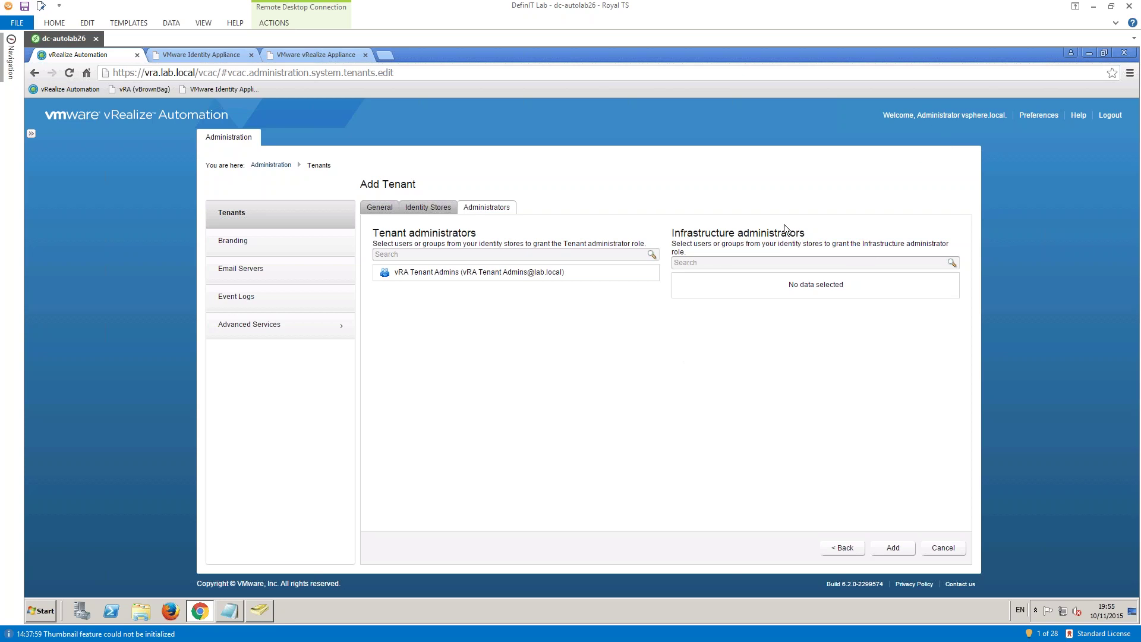
- Search 'vra', make vRA Infrastructure Admins the infrastructure administrators, and add the tenant
{"action": "left_click", "coordinate": [706, 263]}
{"action": "type", "text": "vra"}
{"action": "left_click", "coordinate": [951, 262]}
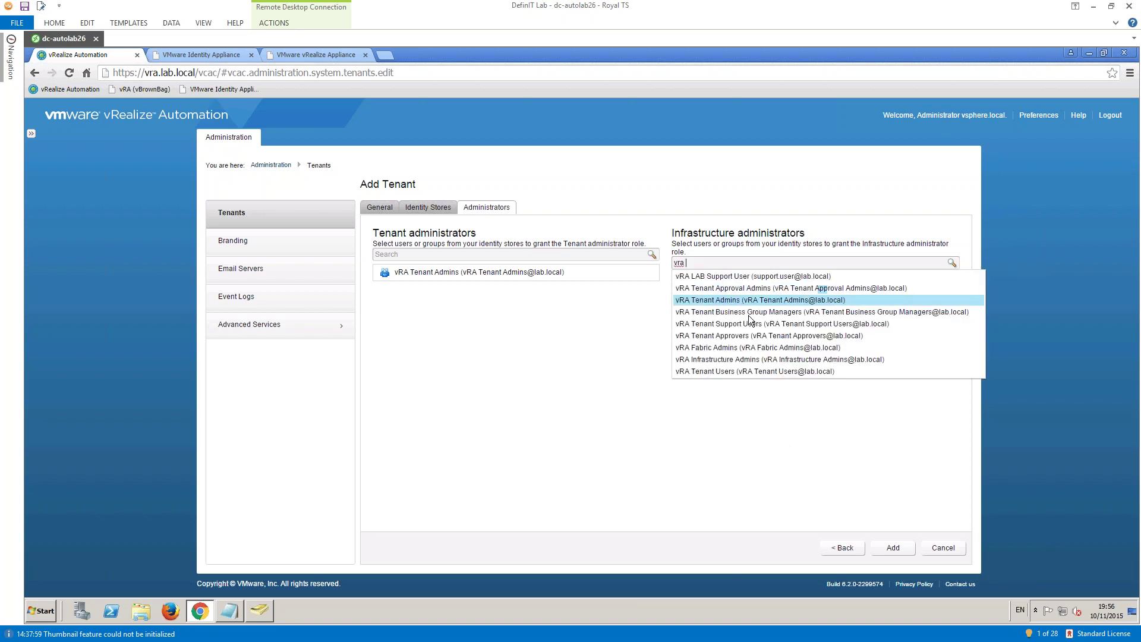
{"action": "left_click", "coordinate": [773, 359]}
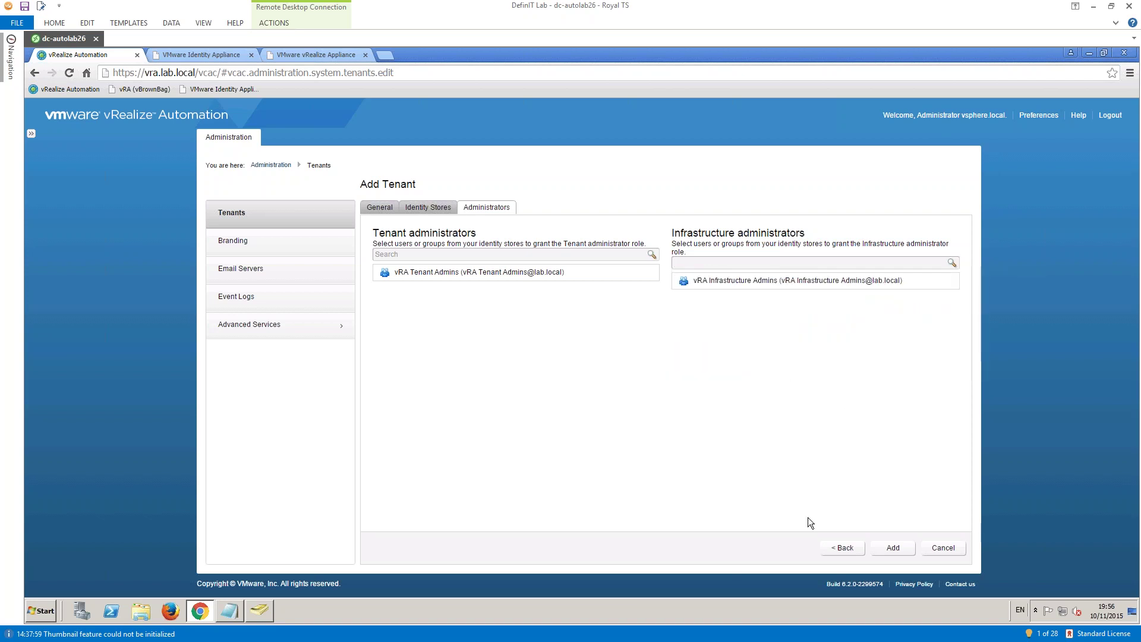
{"action": "left_click", "coordinate": [892, 547]}
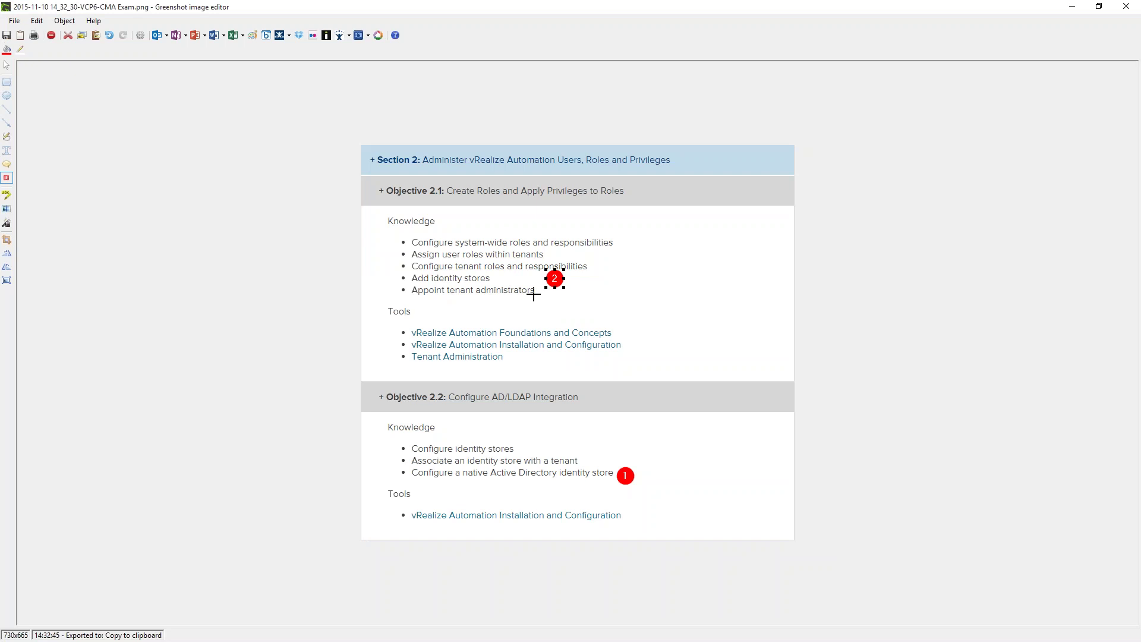
- Place step markers 3 and 4 beside the two objectives, then minimize Greenshot
{"action": "left_click", "coordinate": [548, 295]}
{"action": "left_click", "coordinate": [626, 243]}
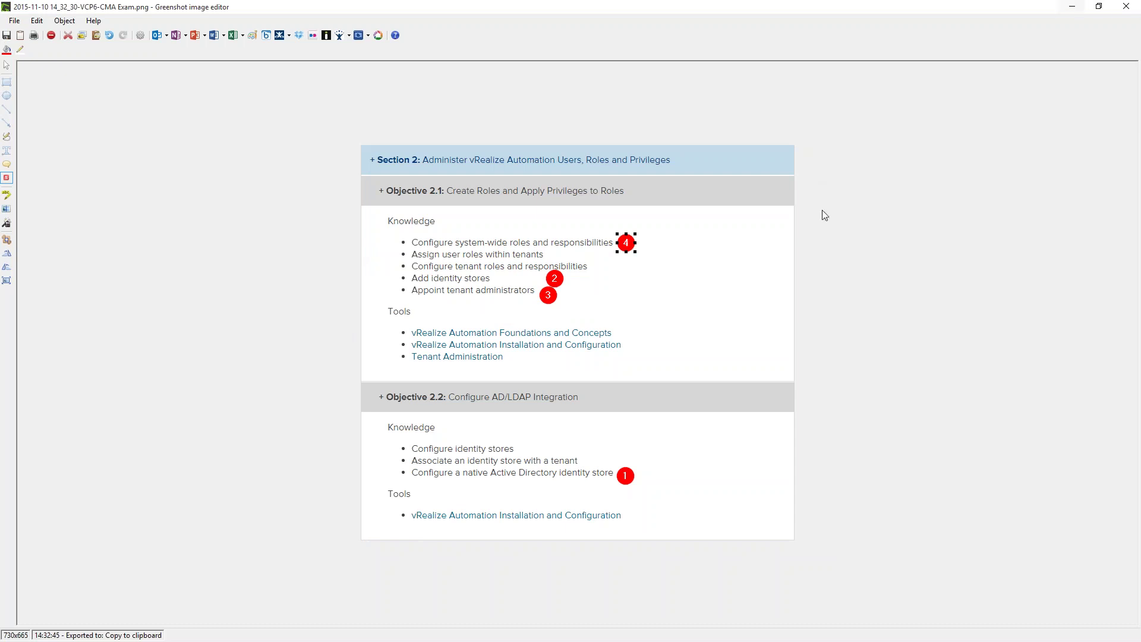
{"action": "left_click", "coordinate": [1071, 11]}
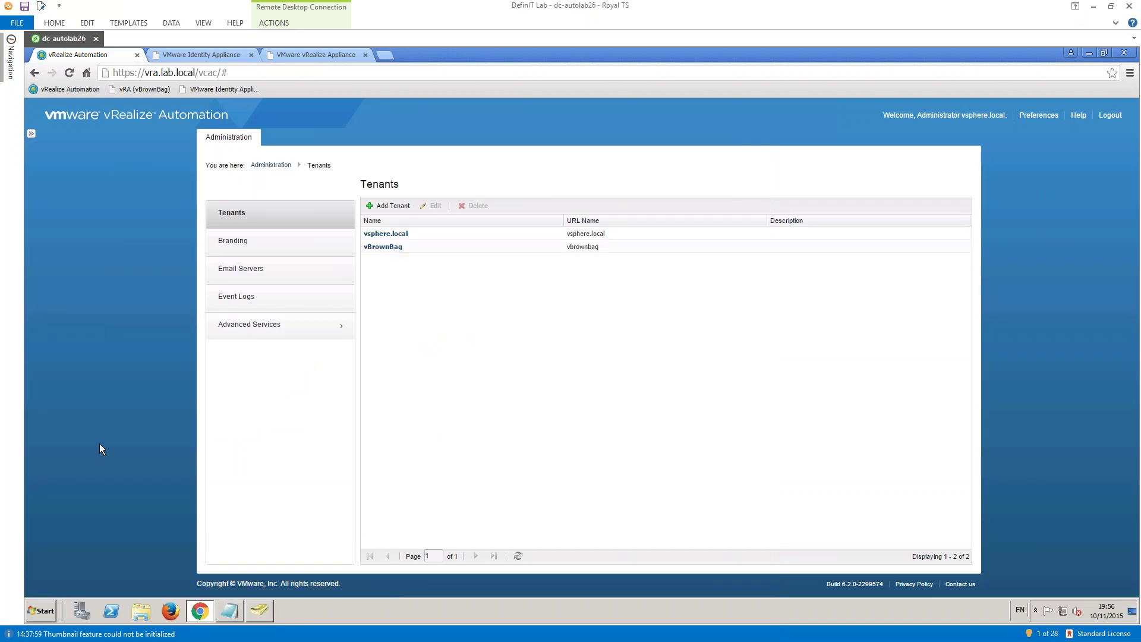
- Log out and sign back in with the lab infrastructure administrator's user name and password
{"action": "left_click", "coordinate": [1108, 118]}
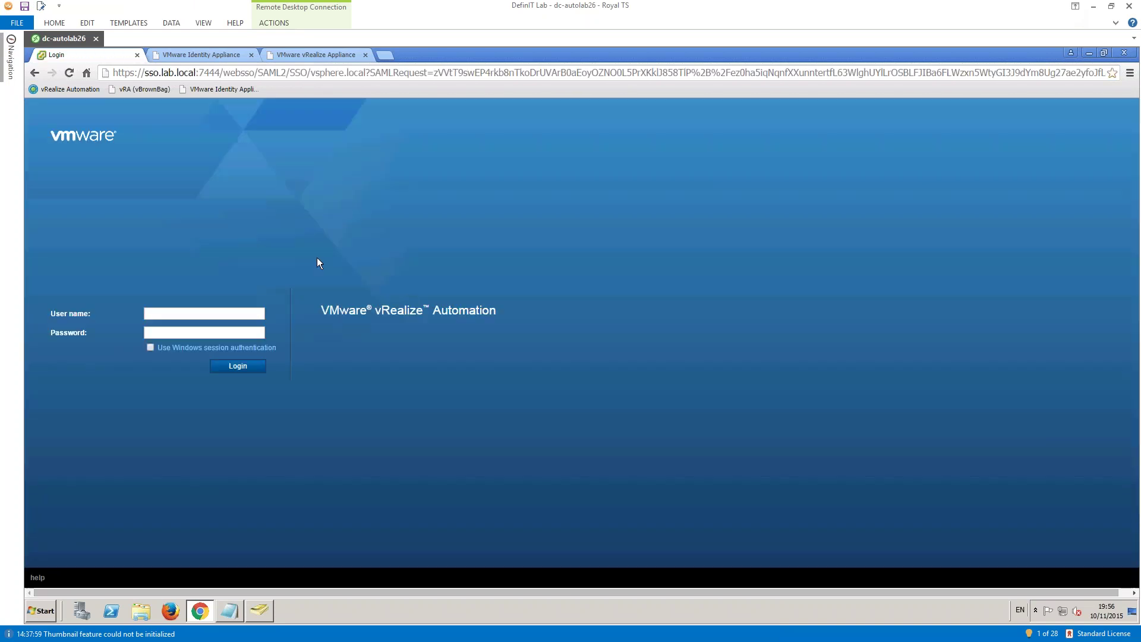
{"action": "left_click", "coordinate": [147, 314]}
{"action": "type", "text": "frastructure.admin@lab"}
{"action": "type", "text": "VMware1!"}
{"action": "key", "text": "Return"}
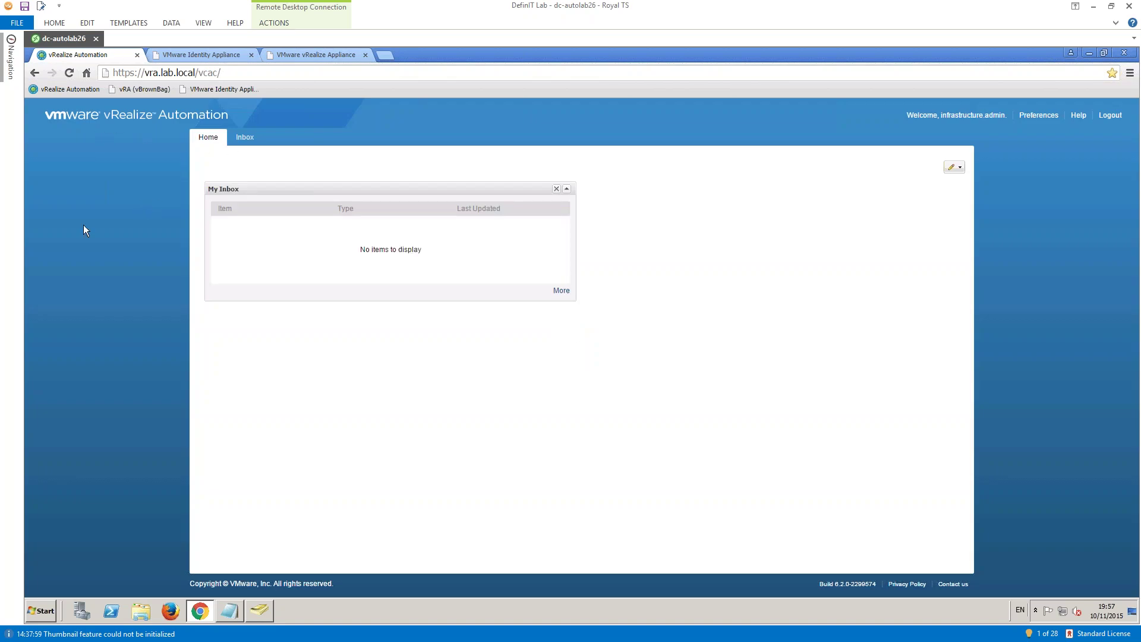
- Reload the portal address to return to the SSO sign-in page
{"action": "left_click_drag", "start_coordinate": [225, 72], "coordinate": [97, 69]}
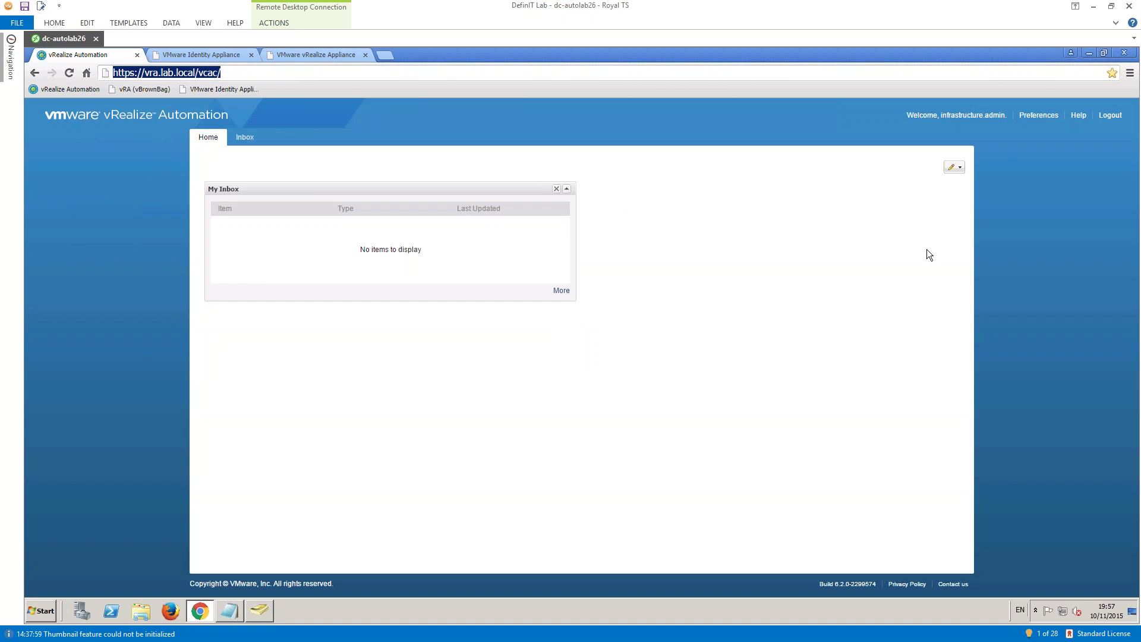
{"action": "left_click", "coordinate": [1108, 116]}
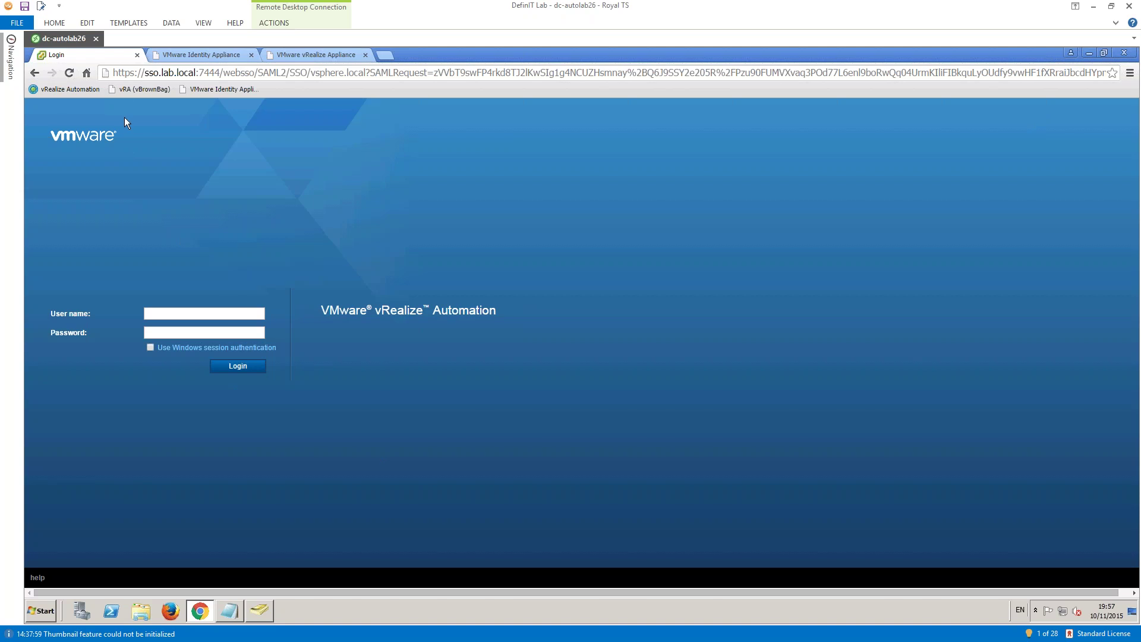
- Open the vRA (vBrownBag) sign-in page and submit the infrastructure admin credentials
{"action": "left_click", "coordinate": [130, 88]}
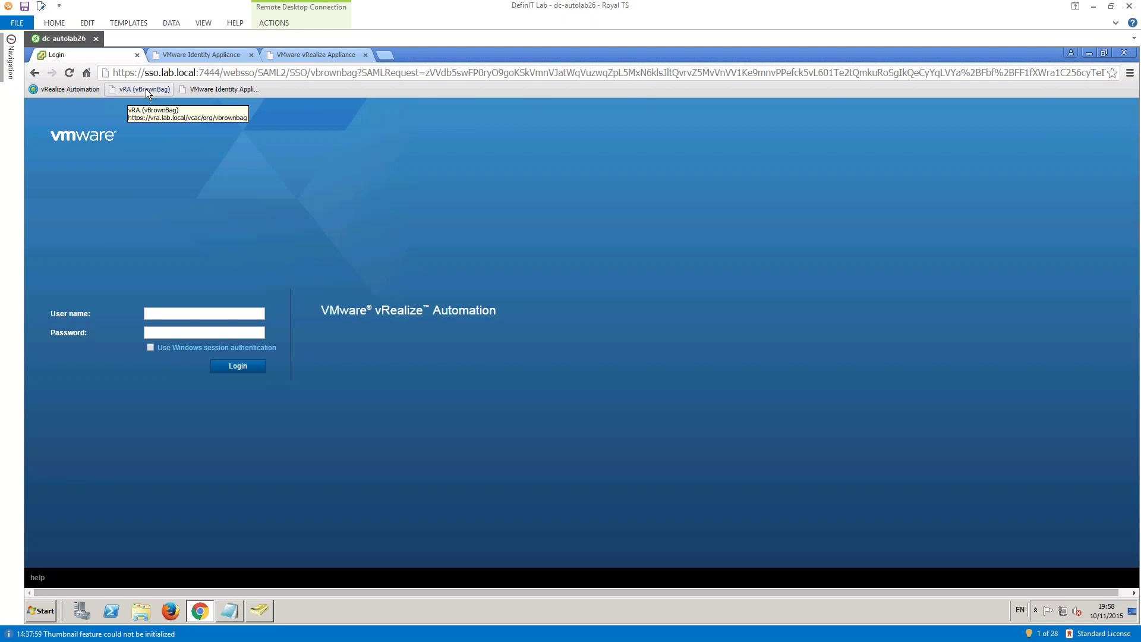
{"action": "left_click", "coordinate": [182, 310]}
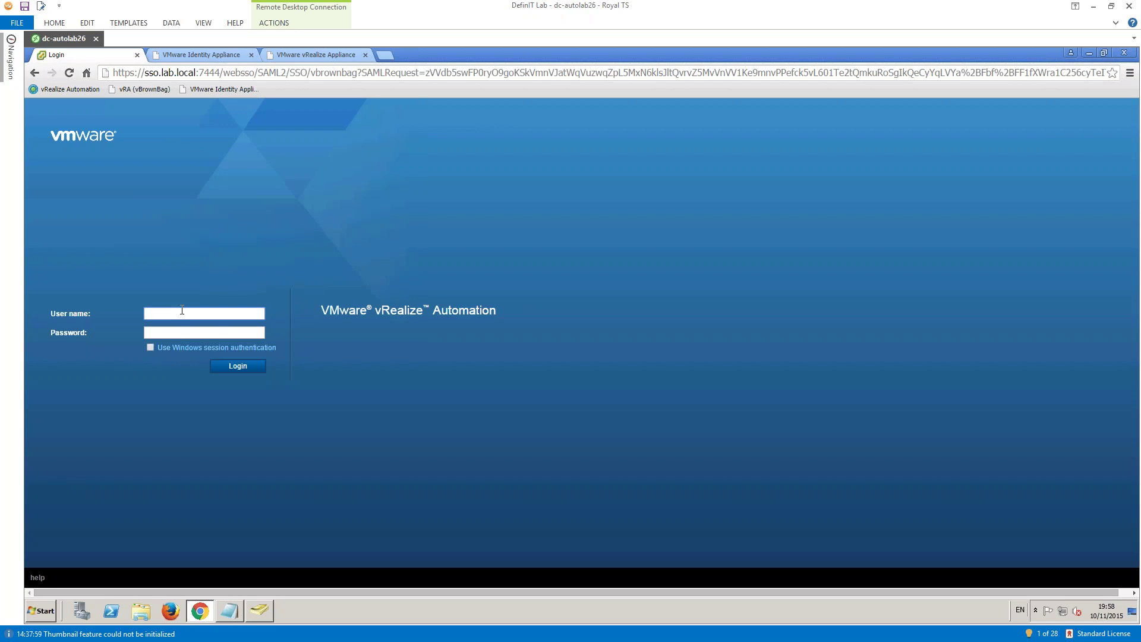
{"action": "type", "text": "infrastrucure admins"}
{"action": "left_click", "coordinate": [176, 314]}
{"action": "type", "text": "t"}
{"action": "key", "text": "End"}
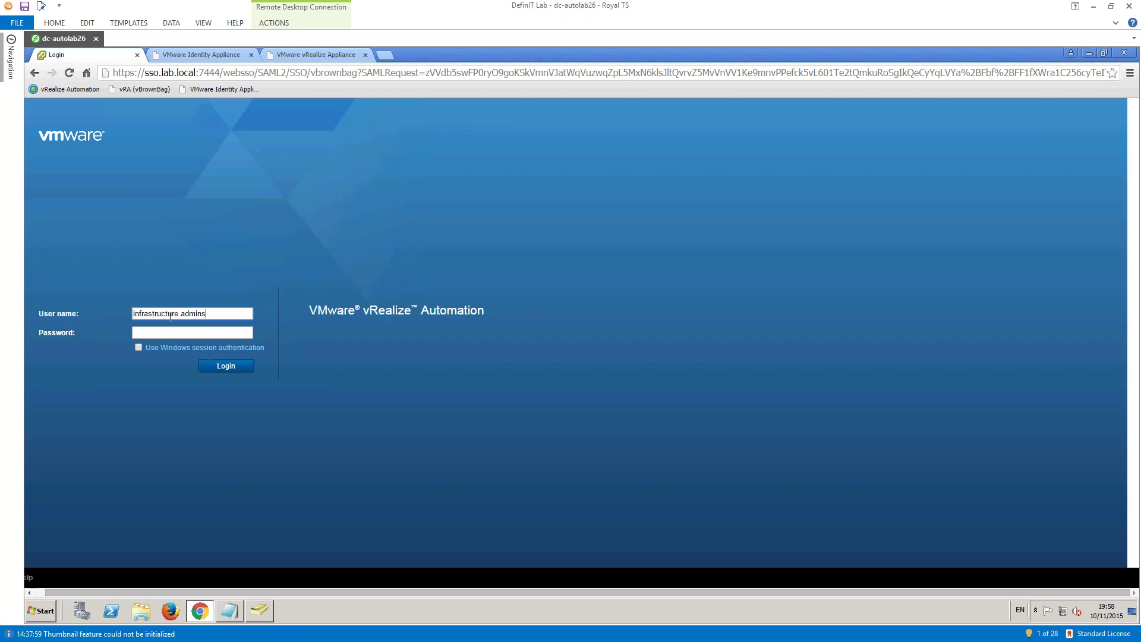
{"action": "type", "text": "@lab"}
{"action": "key", "text": "Tab"}
{"action": "type", "text": "VMware"}
{"action": "key", "text": "Return"}
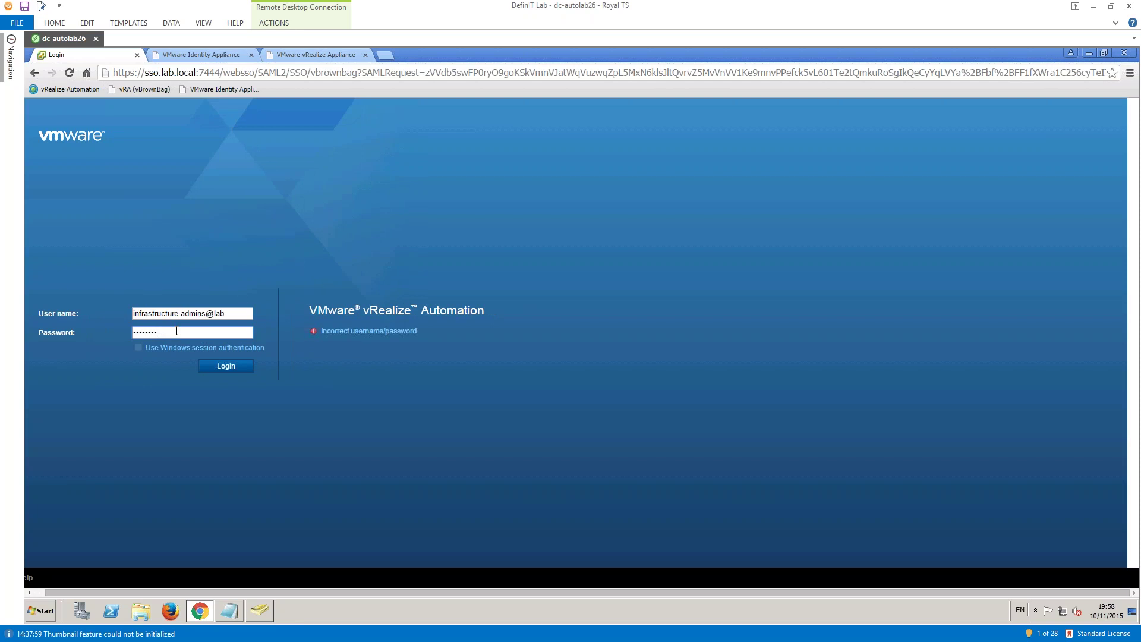
- Retype the password, remove the stray 's' from the user name, and log in
{"action": "key", "text": "ctrl+a"}
{"action": "type", "text": "VMwa"}
{"action": "left_click", "coordinate": [203, 315]}
{"action": "key", "text": "Delete"}
{"action": "left_click", "coordinate": [241, 367]}
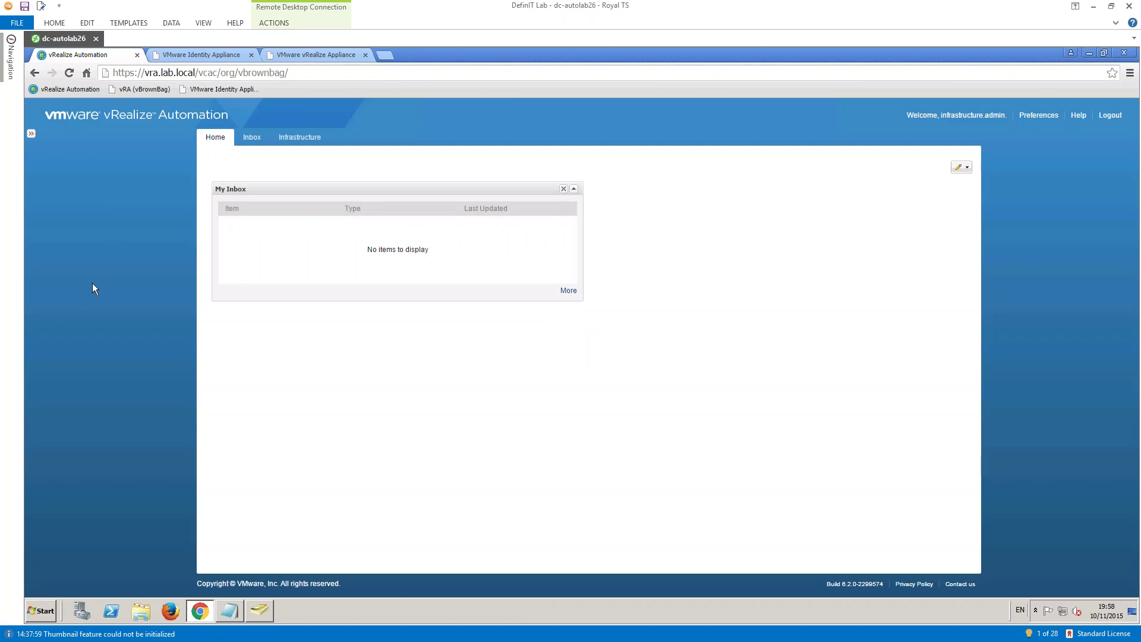
- Go to Infrastructure > Groups > Fabric Groups and check the actions for RavelloLab
{"action": "left_click", "coordinate": [293, 144]}
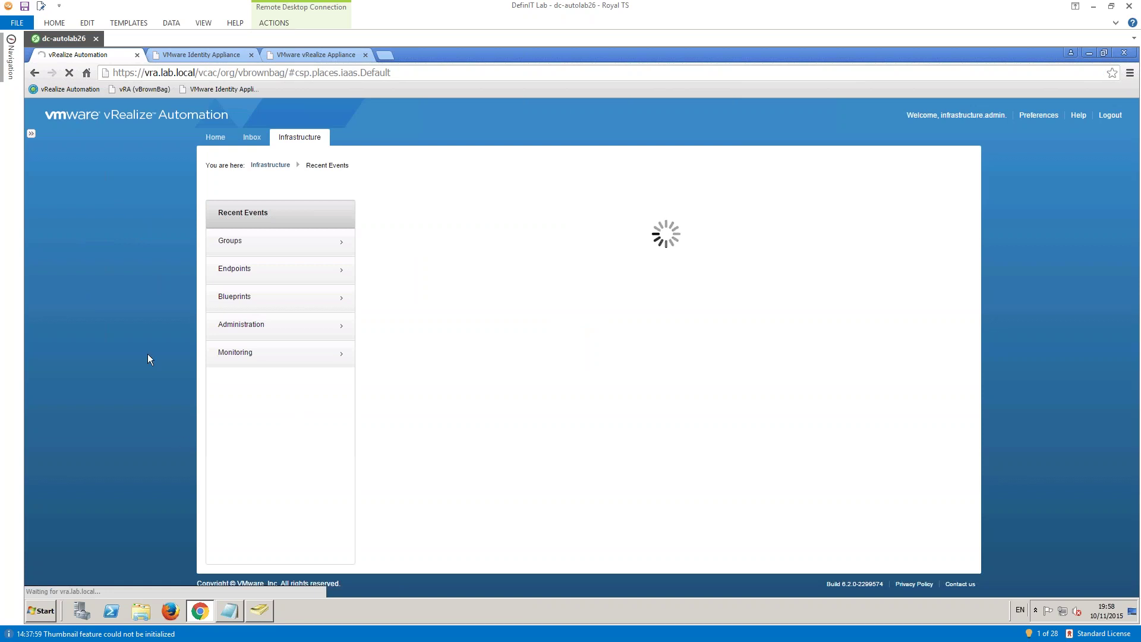
{"action": "left_click", "coordinate": [236, 246]}
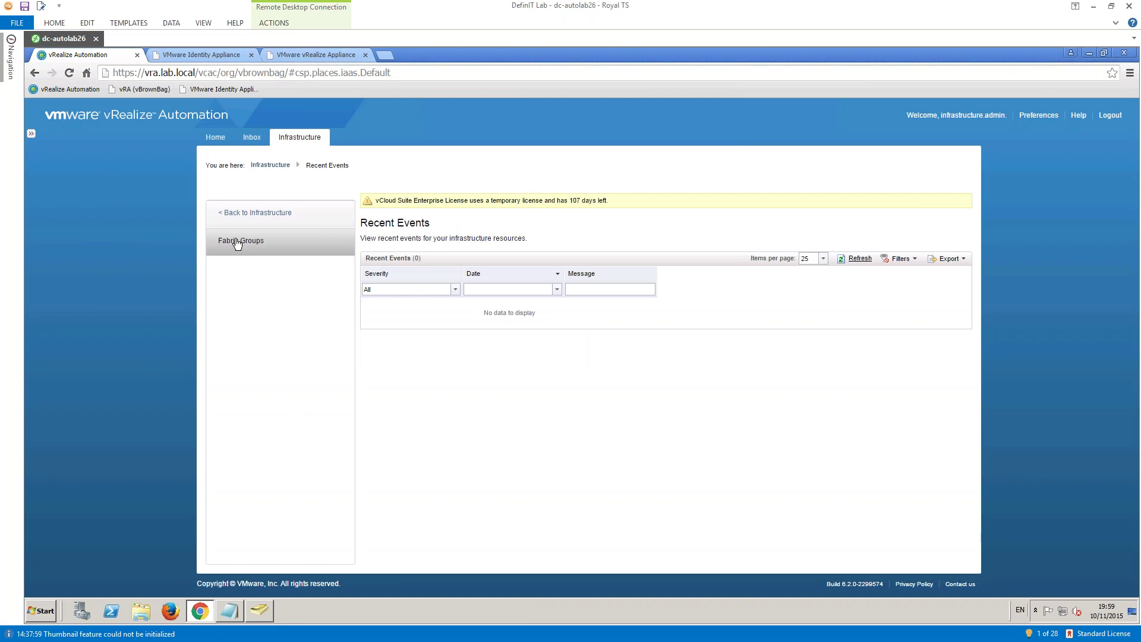
{"action": "left_click", "coordinate": [236, 241]}
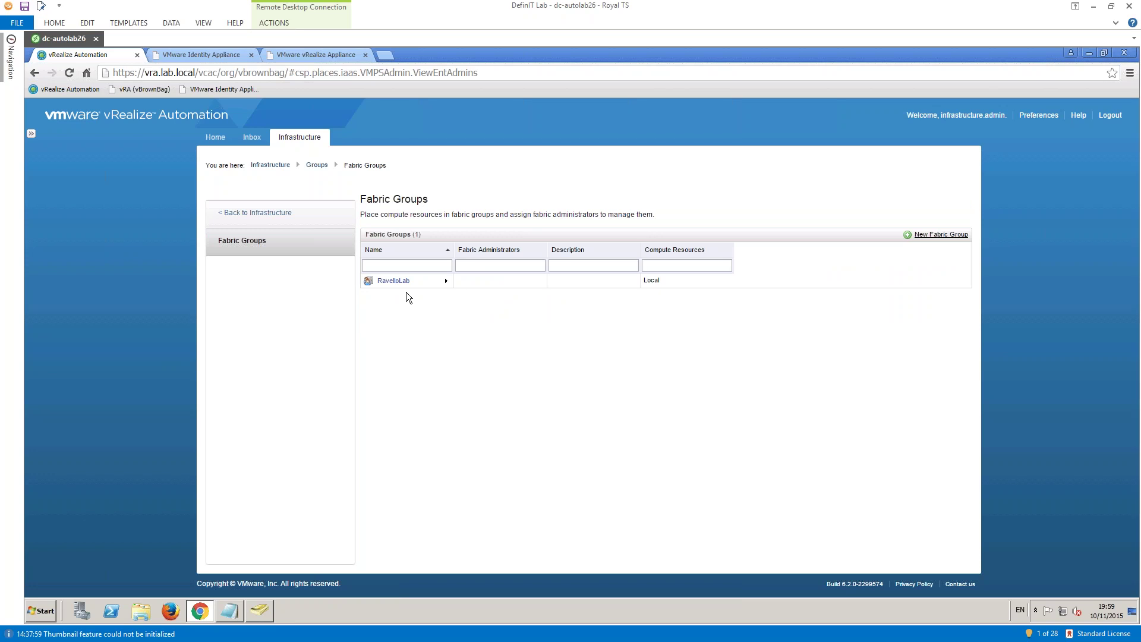
{"action": "left_click", "coordinate": [446, 281]}
{"action": "left_click", "coordinate": [469, 286]}
- Create fabric group 'vBrownBag FG' with vRA Fabric Admins as administrators over Local
{"action": "left_click", "coordinate": [930, 235]}
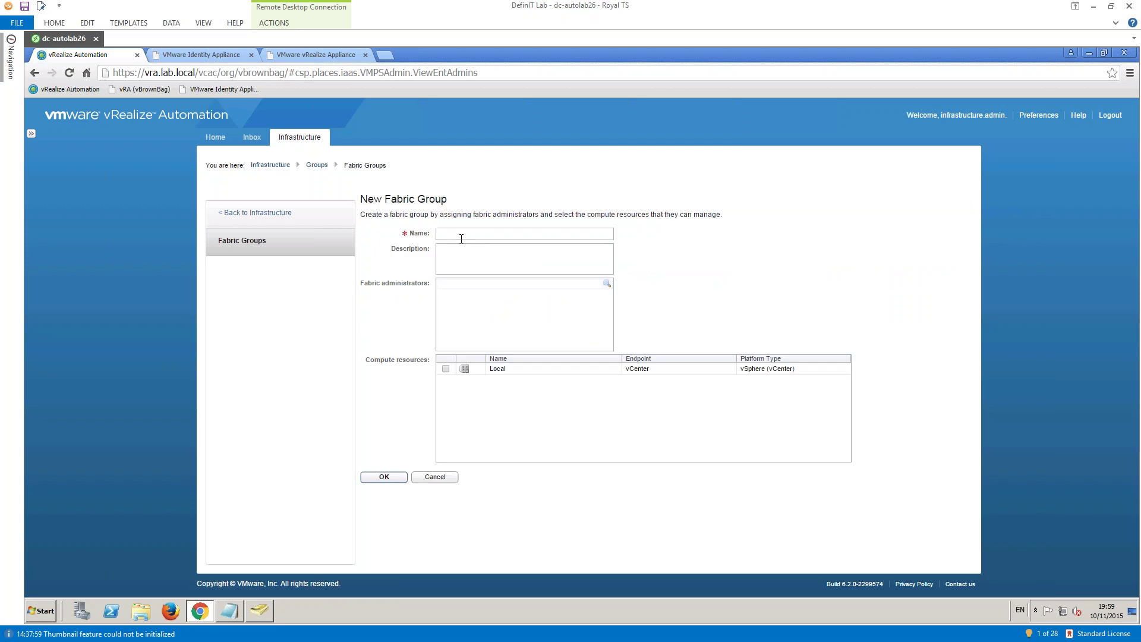
{"action": "left_click", "coordinate": [459, 235]}
{"action": "type", "text": "vBro"}
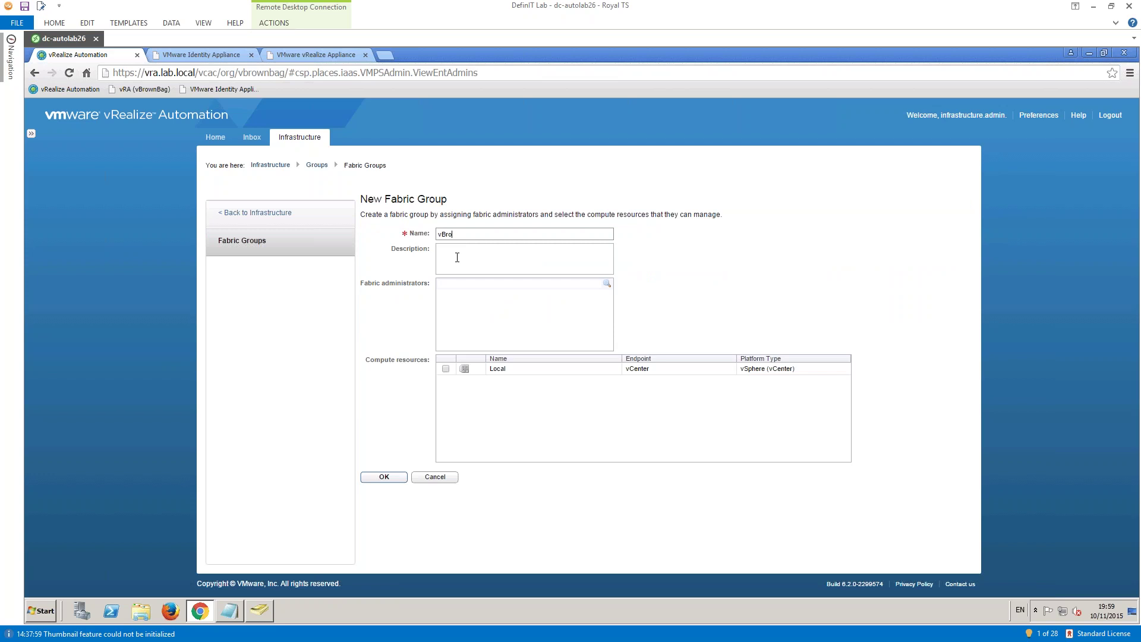
{"action": "type", "text": "wnBag FG"}
{"action": "key", "text": "Tab"}
{"action": "left_click", "coordinate": [543, 294]}
{"action": "type", "text": "vra"}
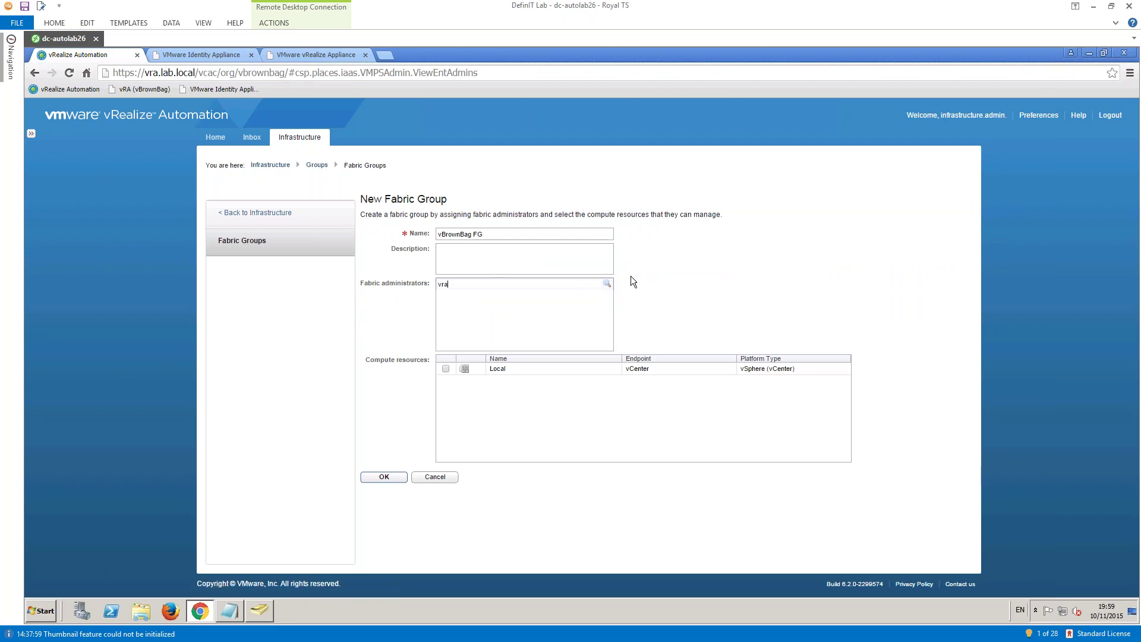
{"action": "left_click", "coordinate": [605, 285]}
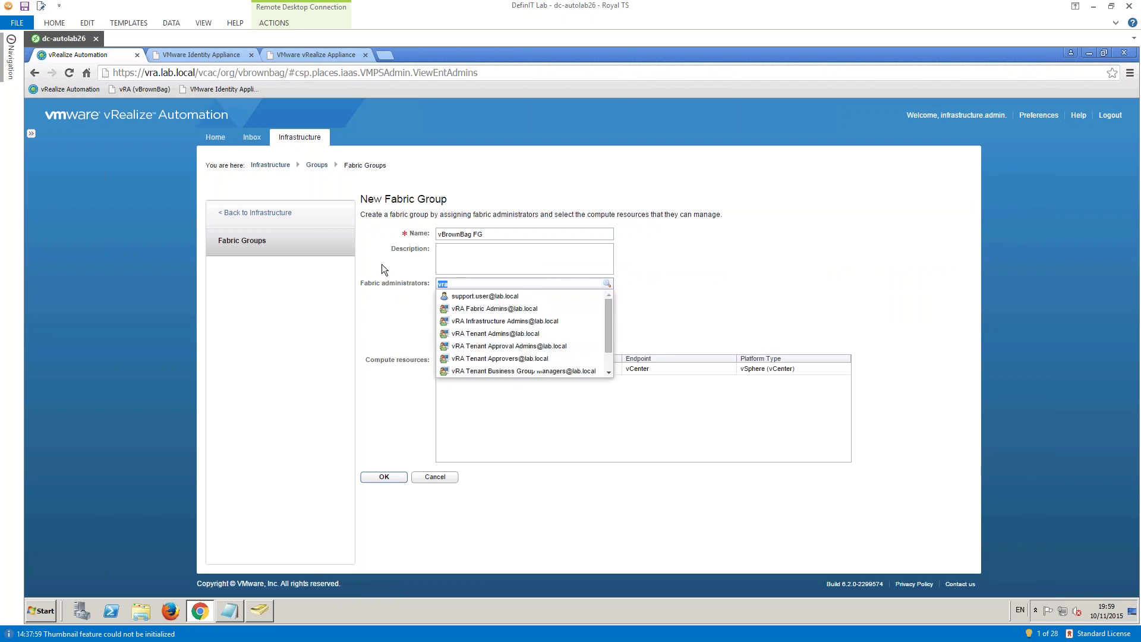
{"action": "left_click", "coordinate": [479, 310]}
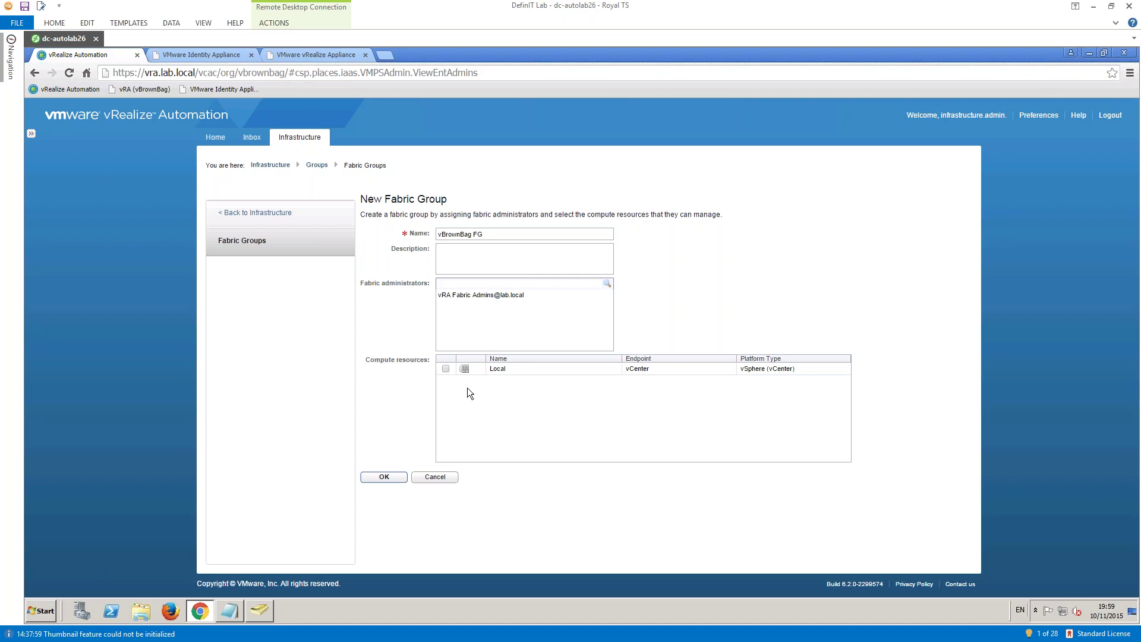
{"action": "left_click", "coordinate": [445, 369]}
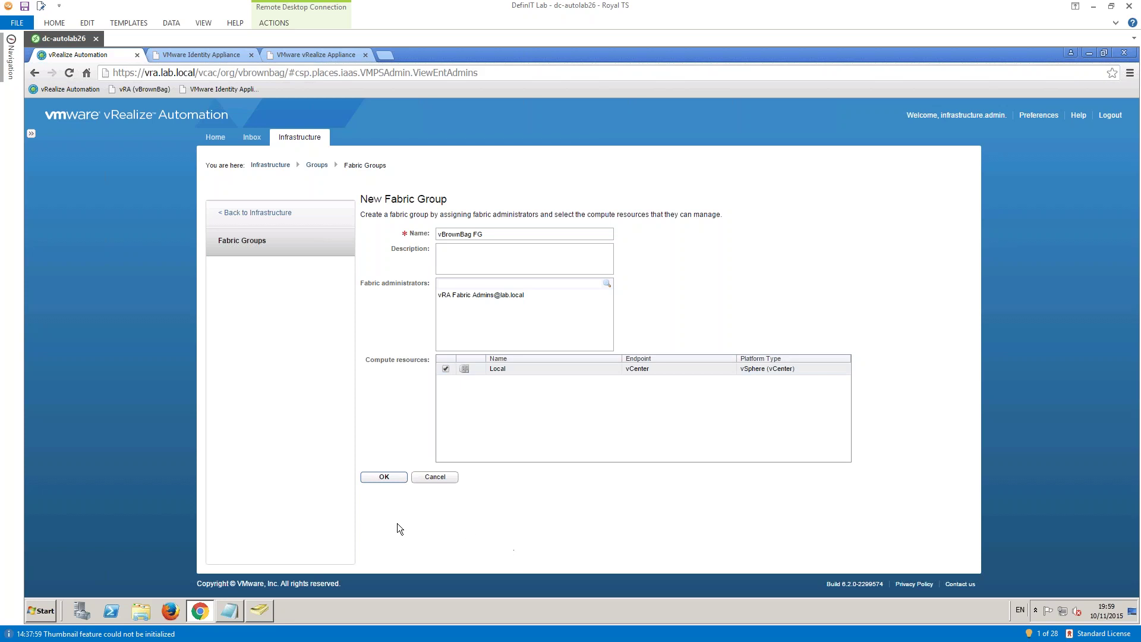
{"action": "left_click", "coordinate": [379, 478]}
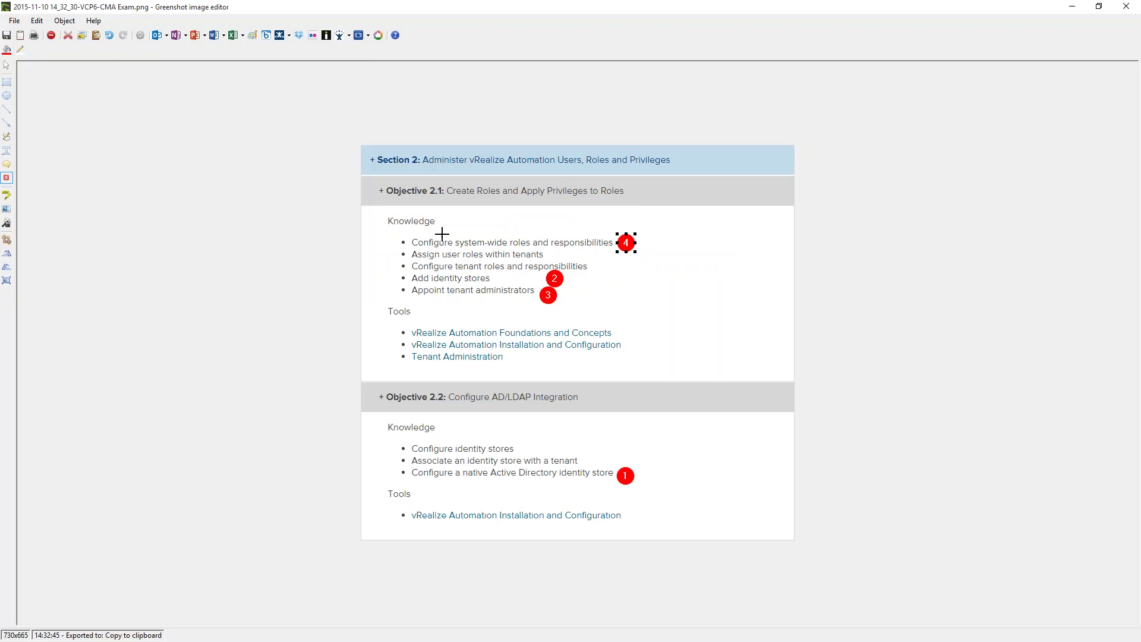
- Add step marker 5 beside marker 4, then minimize Greenshot
{"action": "left_click", "coordinate": [643, 242]}
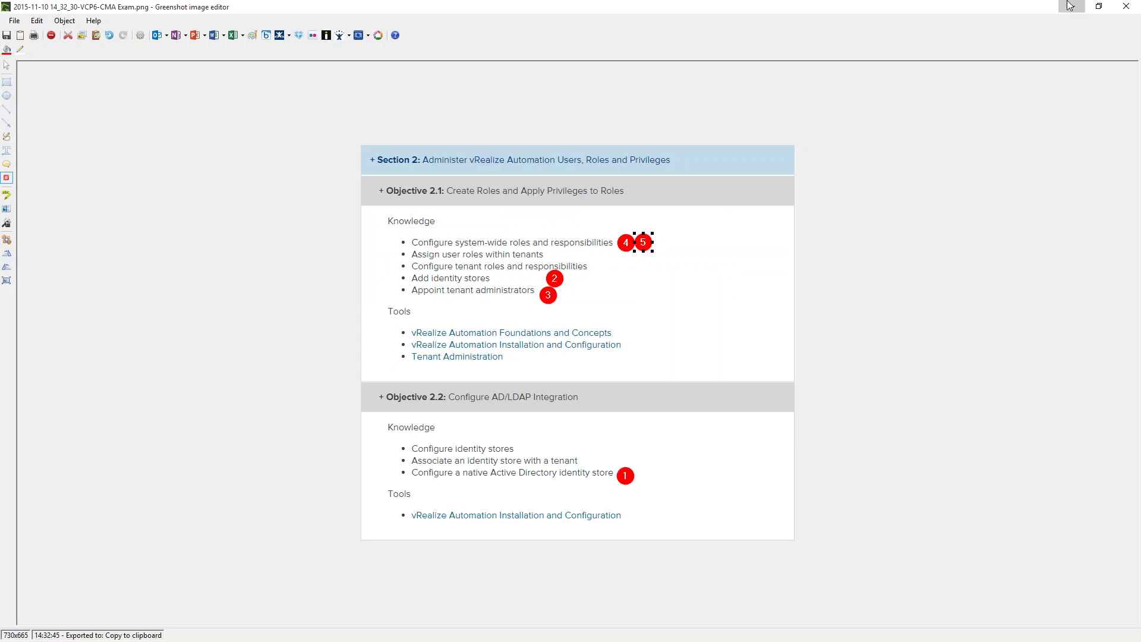
{"action": "left_click", "coordinate": [1069, 6]}
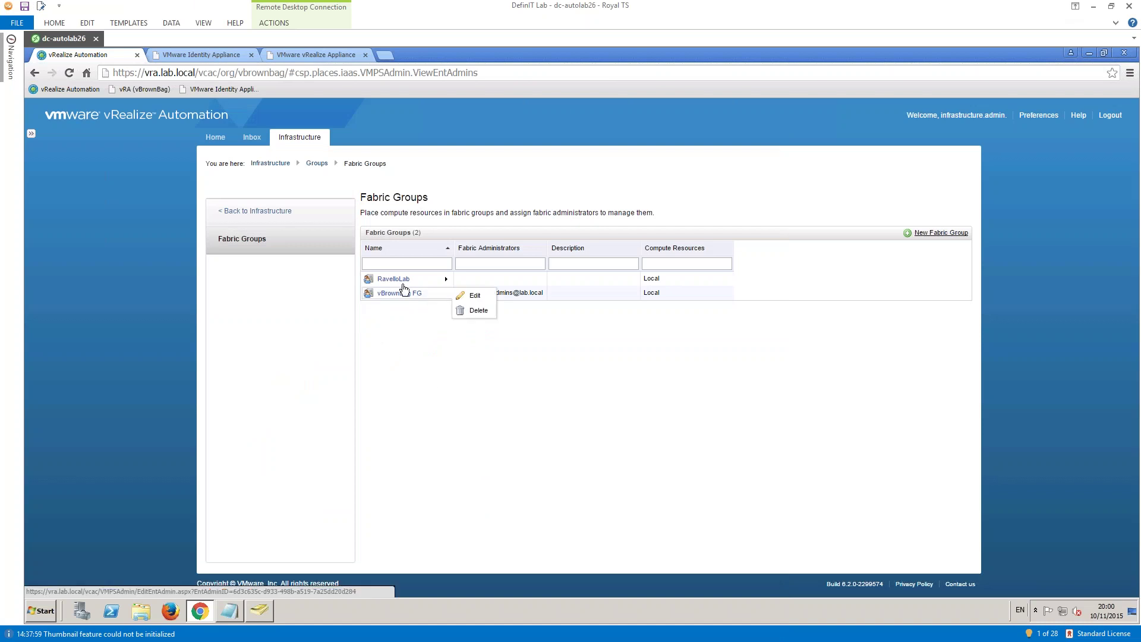
{"action": "mouse_move", "coordinate": [373, 282]}
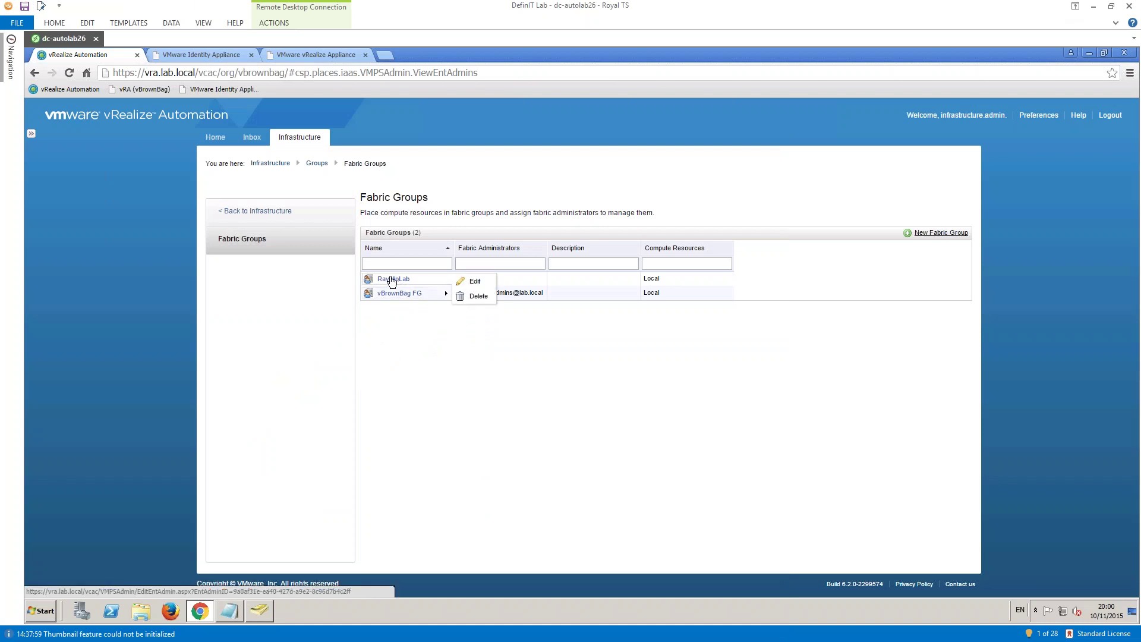
{"action": "left_click", "coordinate": [470, 282]}
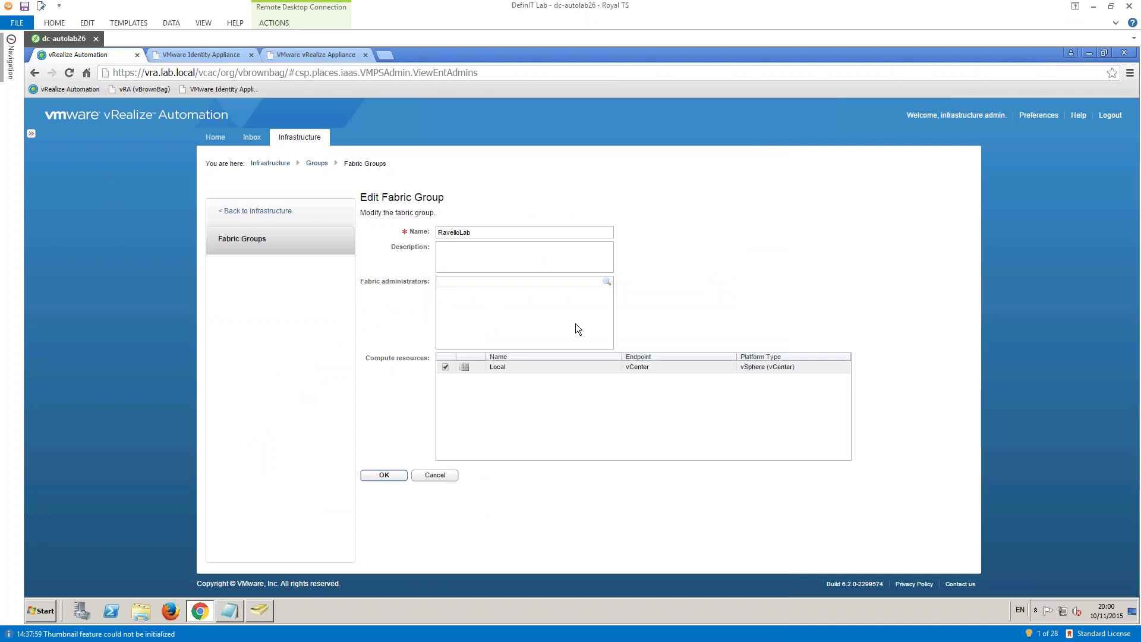
{"action": "left_click", "coordinate": [471, 286]}
{"action": "type", "text": "ra"}
{"action": "left_click", "coordinate": [607, 282]}
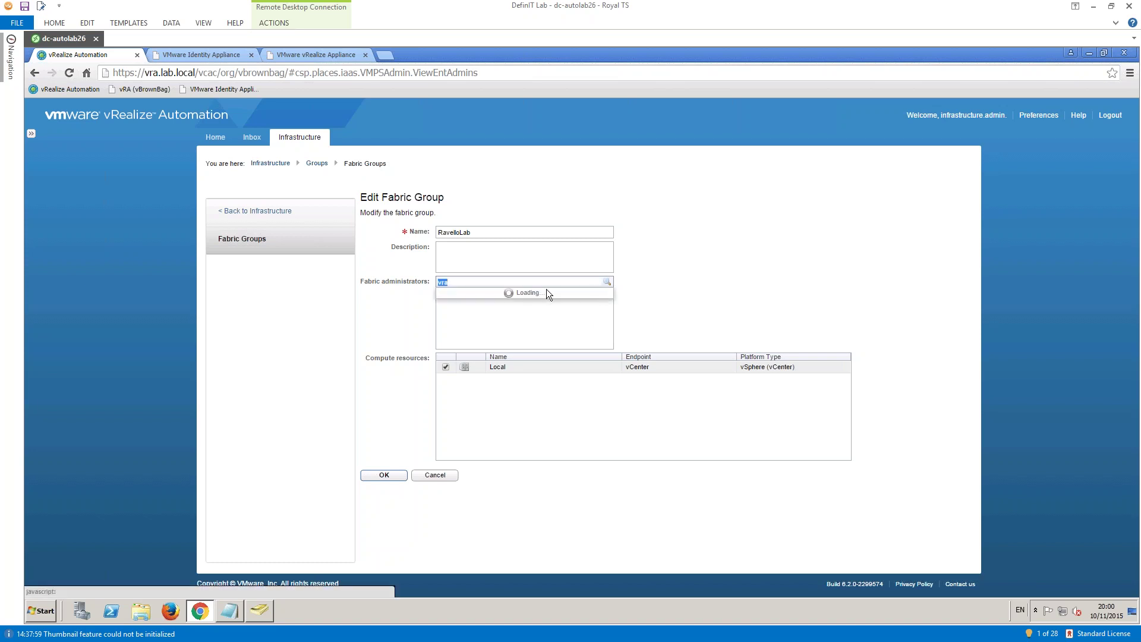
{"action": "left_click", "coordinate": [505, 310]}
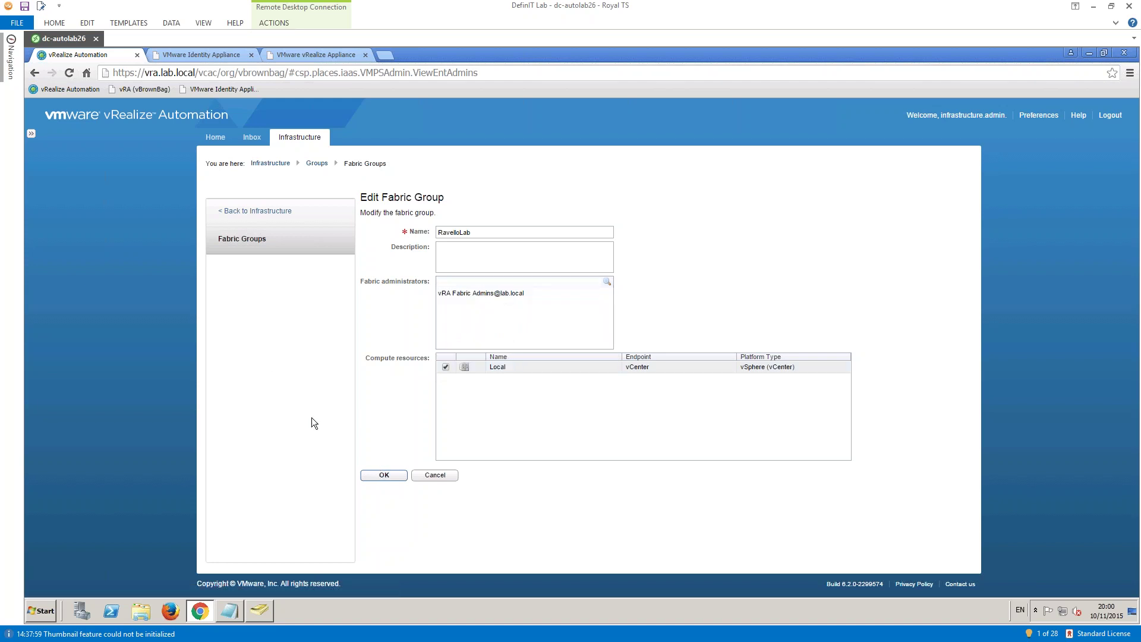
{"action": "left_click", "coordinate": [375, 479]}
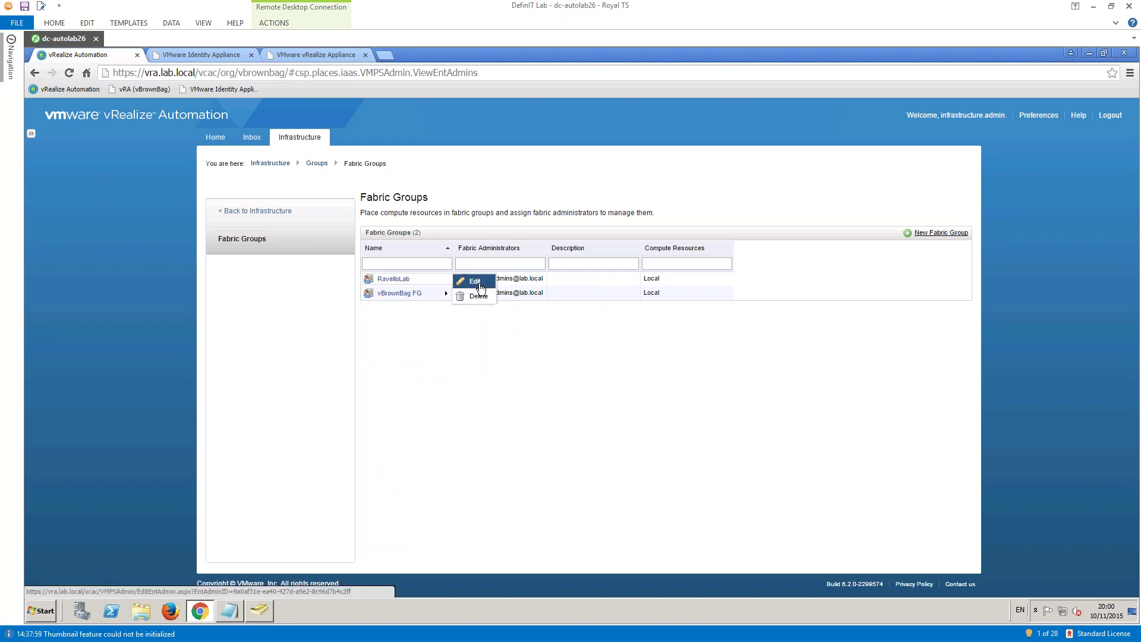
{"action": "left_click", "coordinate": [467, 281]}
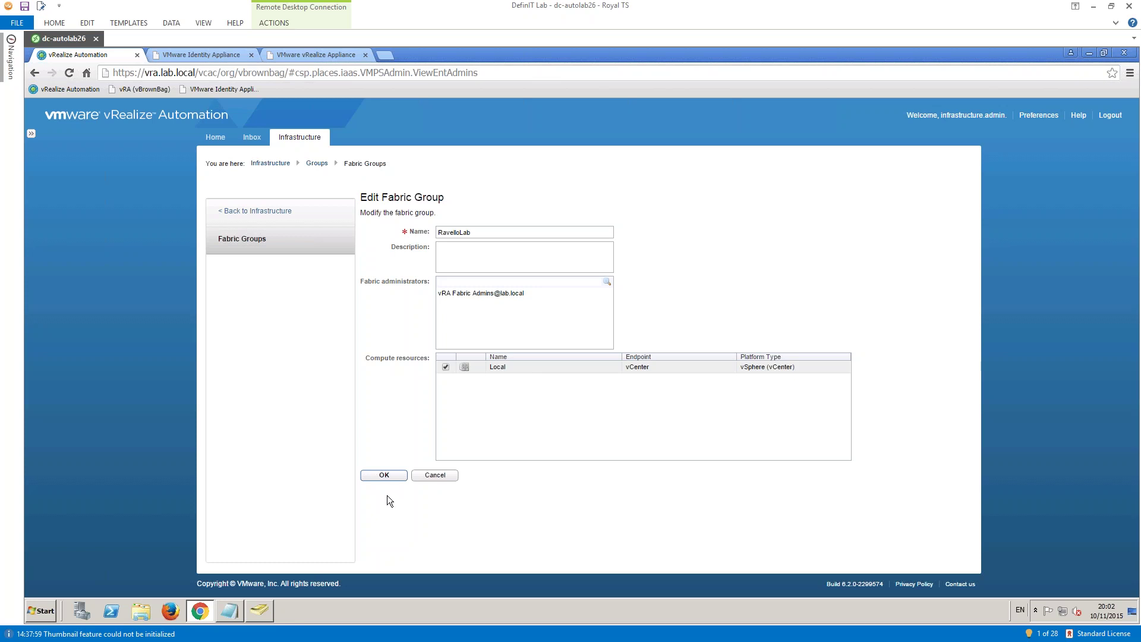
{"action": "left_click", "coordinate": [382, 474]}
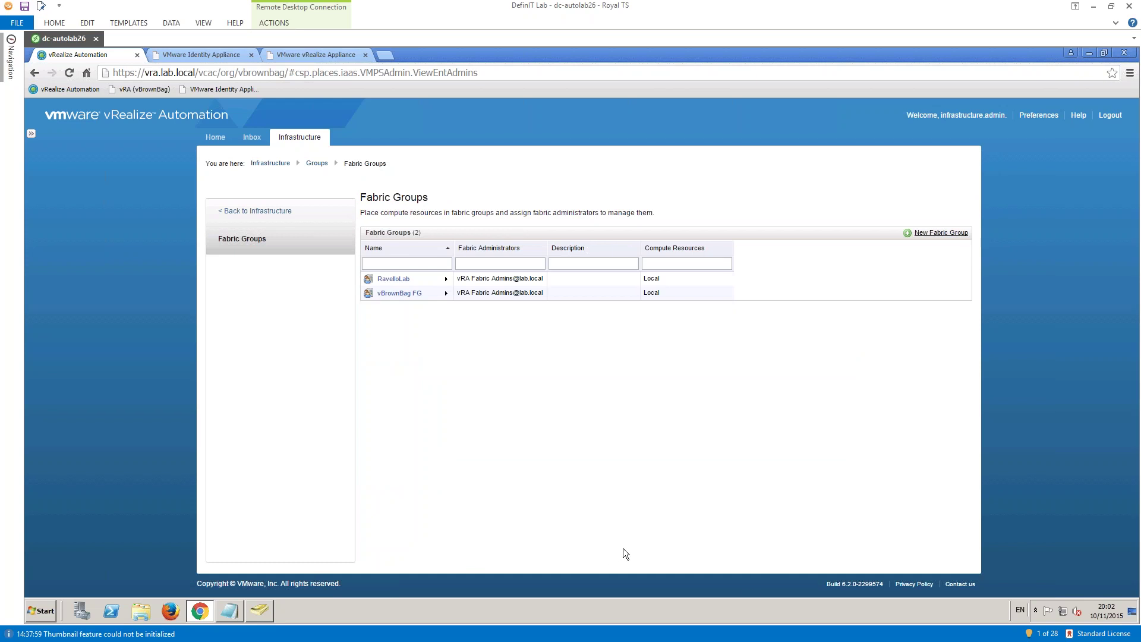
- Log out of the infrastructure admin session and log back in with the fabric admin's user name and password
{"action": "left_click", "coordinate": [1110, 115]}
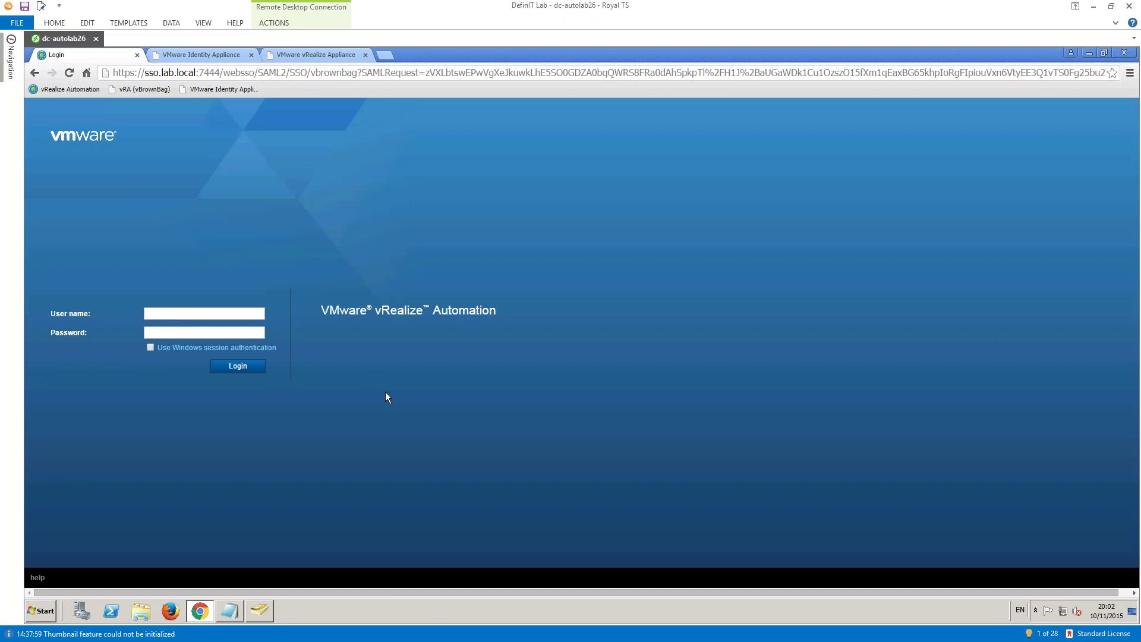
{"action": "type", "text": "fabric.admin@lab"}
{"action": "key", "text": "Tab"}
{"action": "type", "text": "********"}
{"action": "key", "text": "Return"}
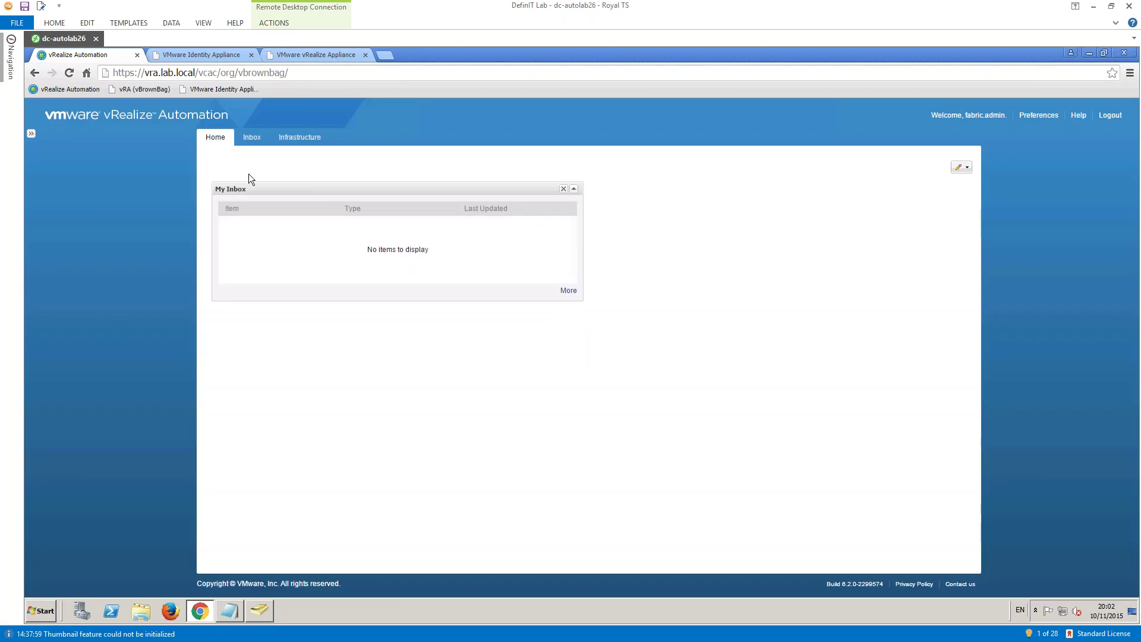
{"action": "left_click", "coordinate": [303, 136]}
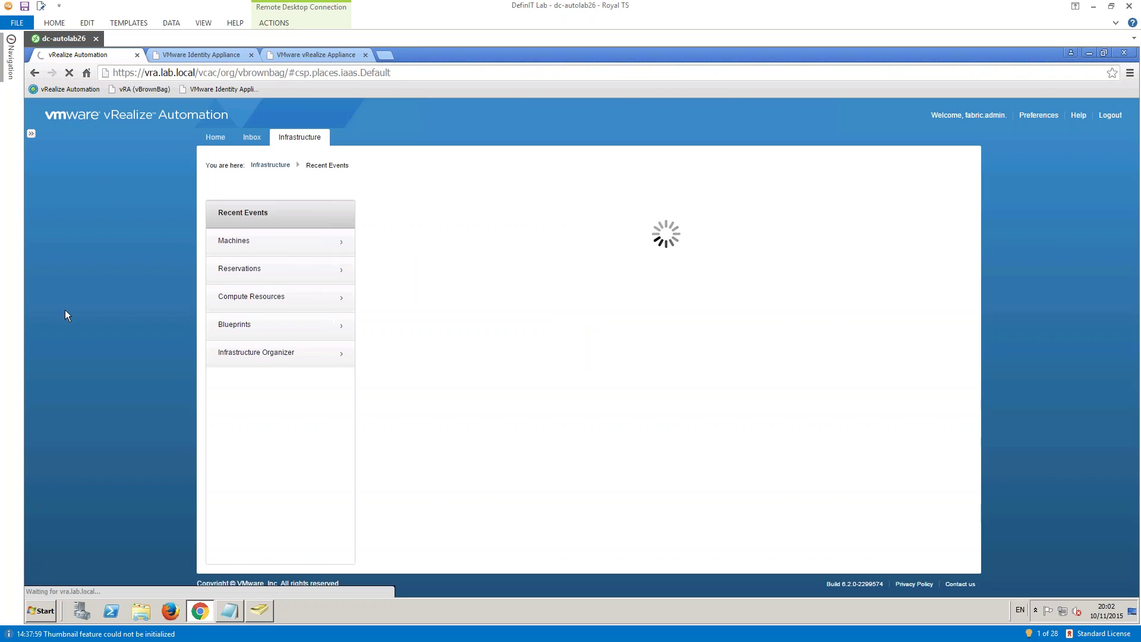
- Go to Infrastructure > Compute Resources to list the Local vCenter compute resource
{"action": "left_click", "coordinate": [255, 297]}
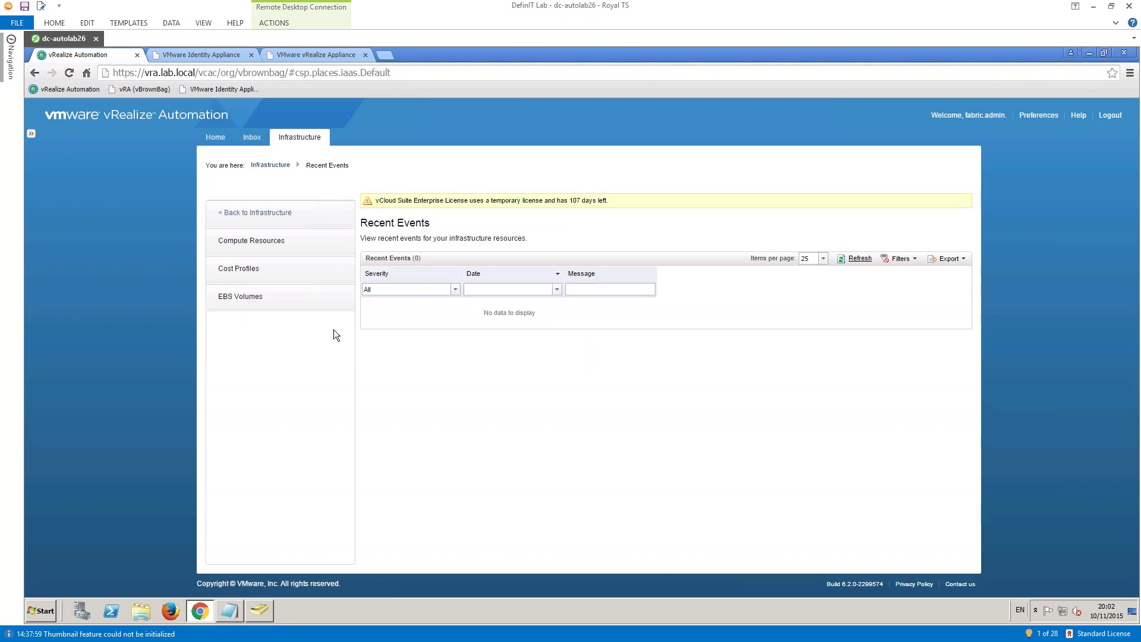
{"action": "left_click", "coordinate": [251, 241]}
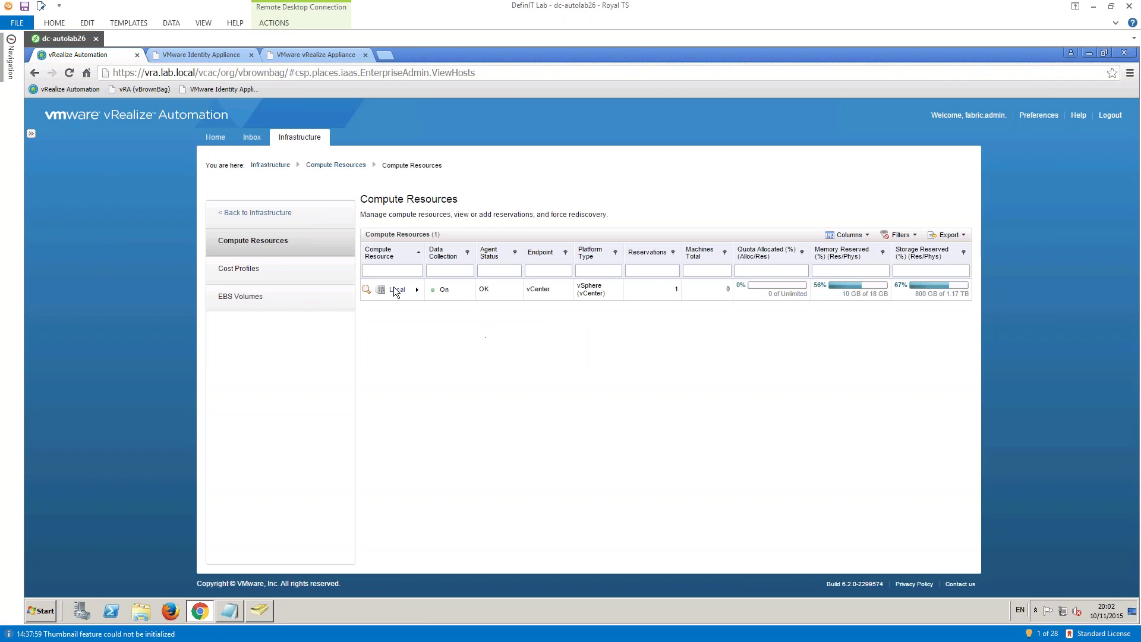
{"action": "mouse_move", "coordinate": [390, 295]}
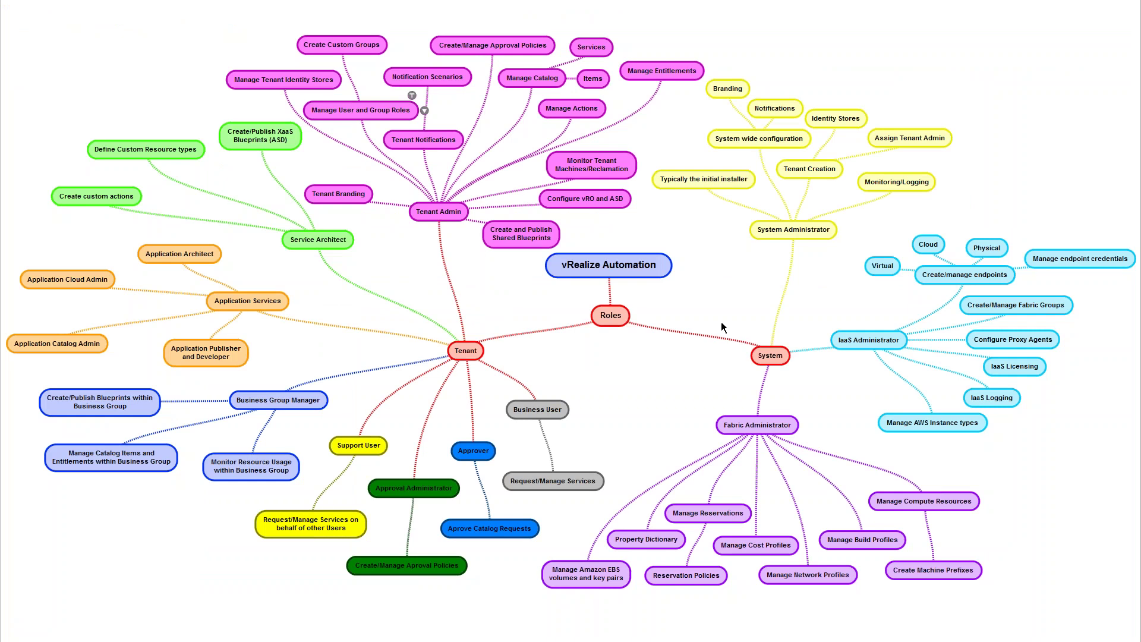
{"action": "left_click_drag", "start_coordinate": [604, 363], "coordinate": [384, 240]}
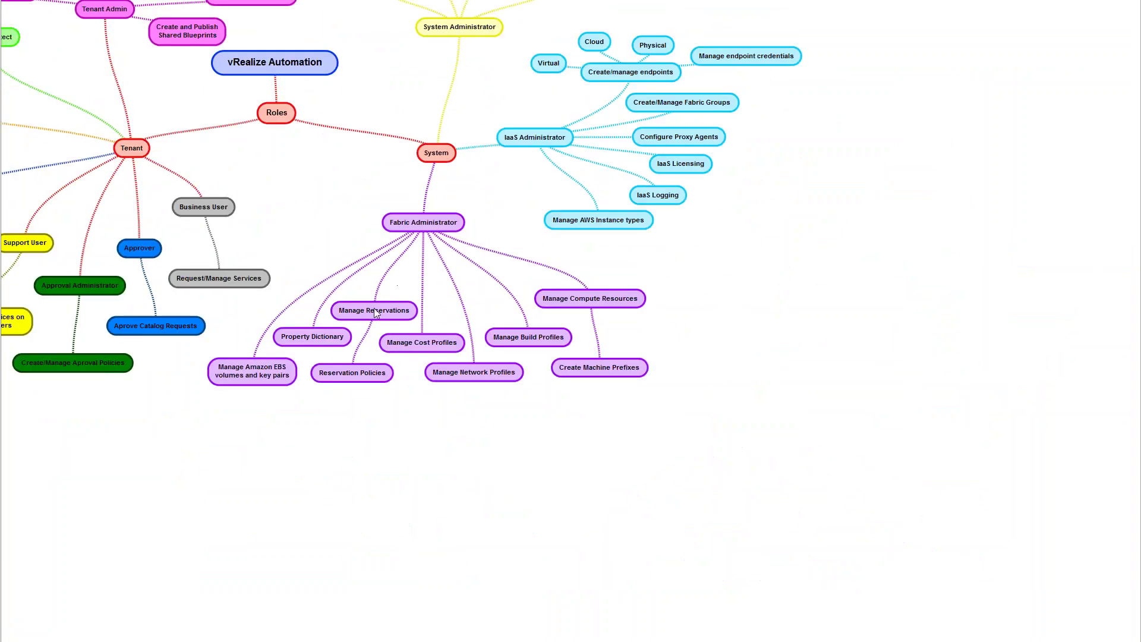
{"action": "scroll", "coordinate": [407, 313], "scroll_direction": "up", "scroll_amount": 1}
{"action": "scroll", "coordinate": [406, 311], "scroll_direction": "up", "scroll_amount": 4}
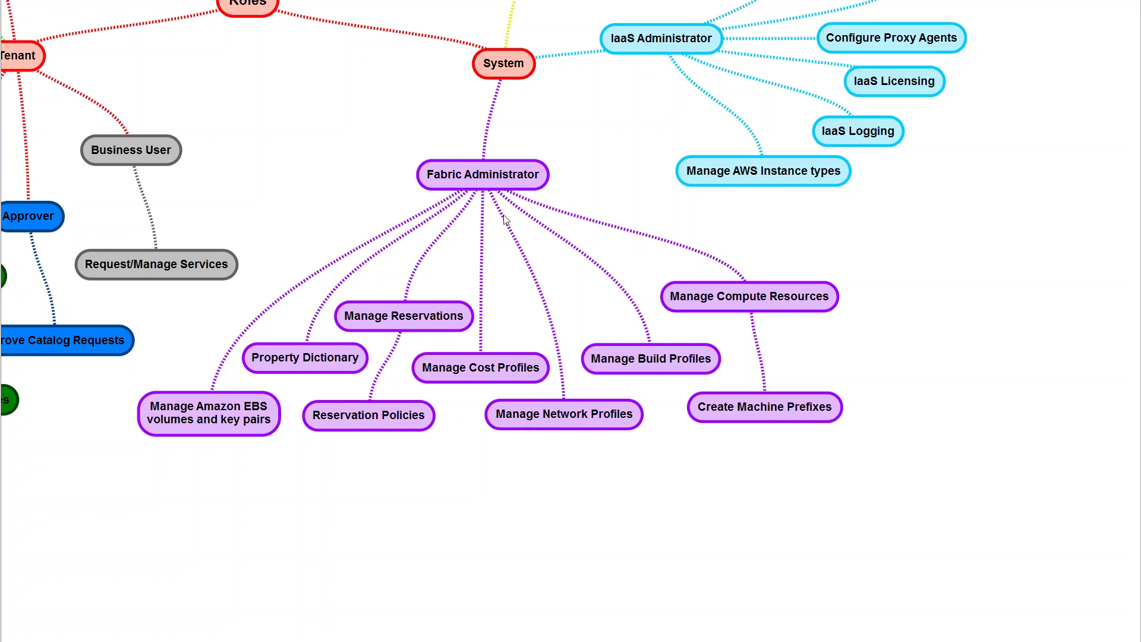
{"action": "scroll", "coordinate": [505, 220], "scroll_direction": "down", "scroll_amount": 5}
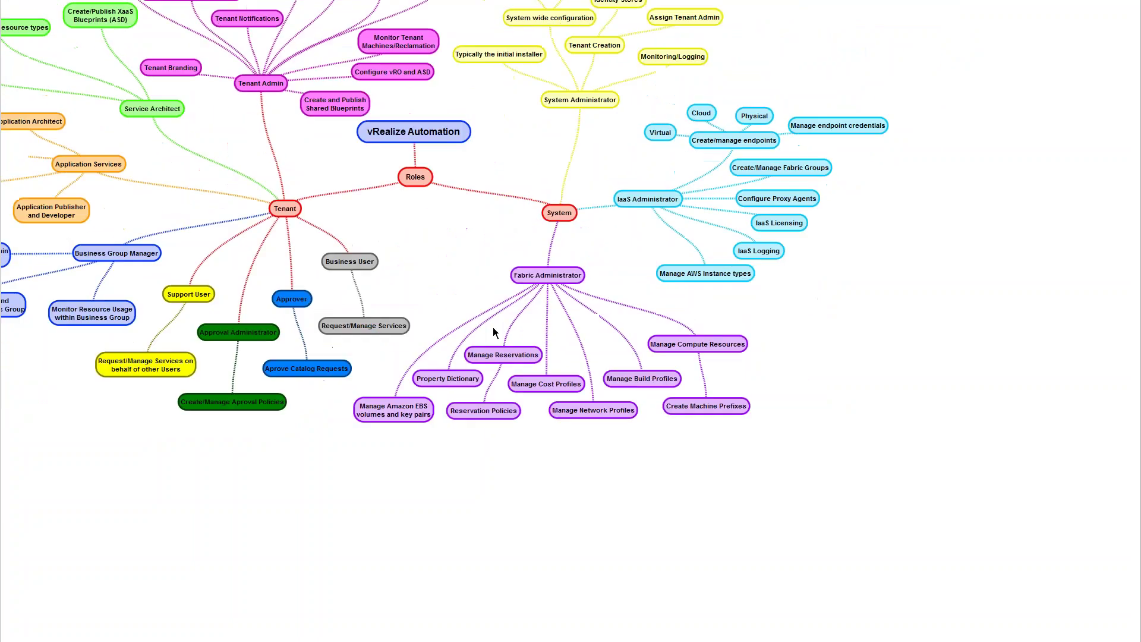
{"action": "left_click_drag", "start_coordinate": [518, 347], "coordinate": [590, 357]}
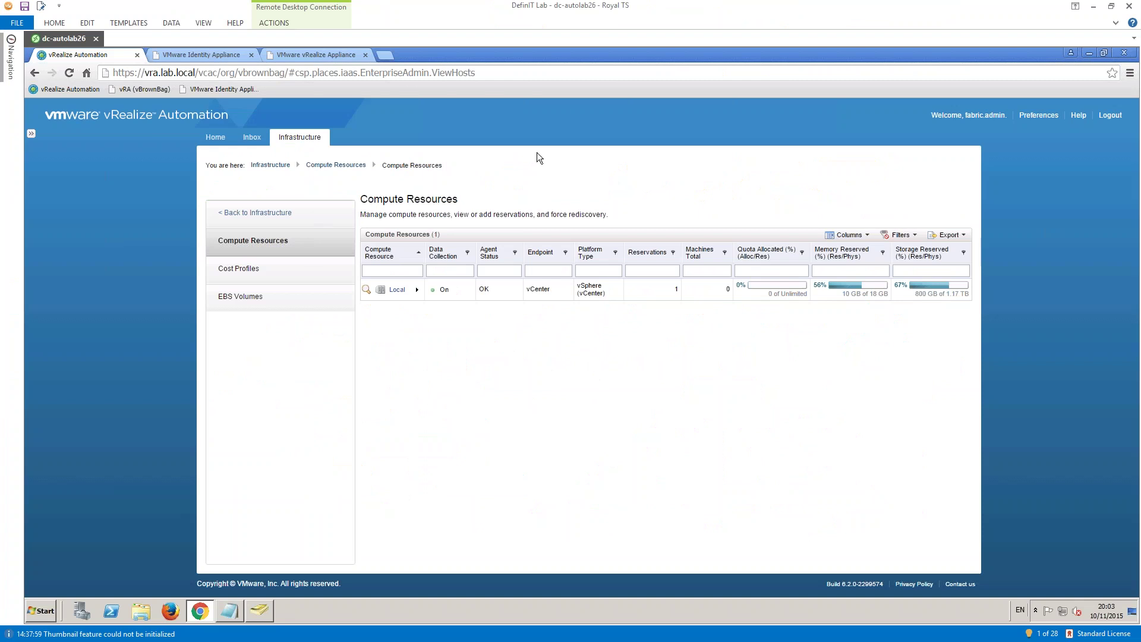
- Review the Reservations section's Network Profiles and Reservation Policies pages, then log out of the fabric admin session
{"action": "left_click", "coordinate": [270, 165]}
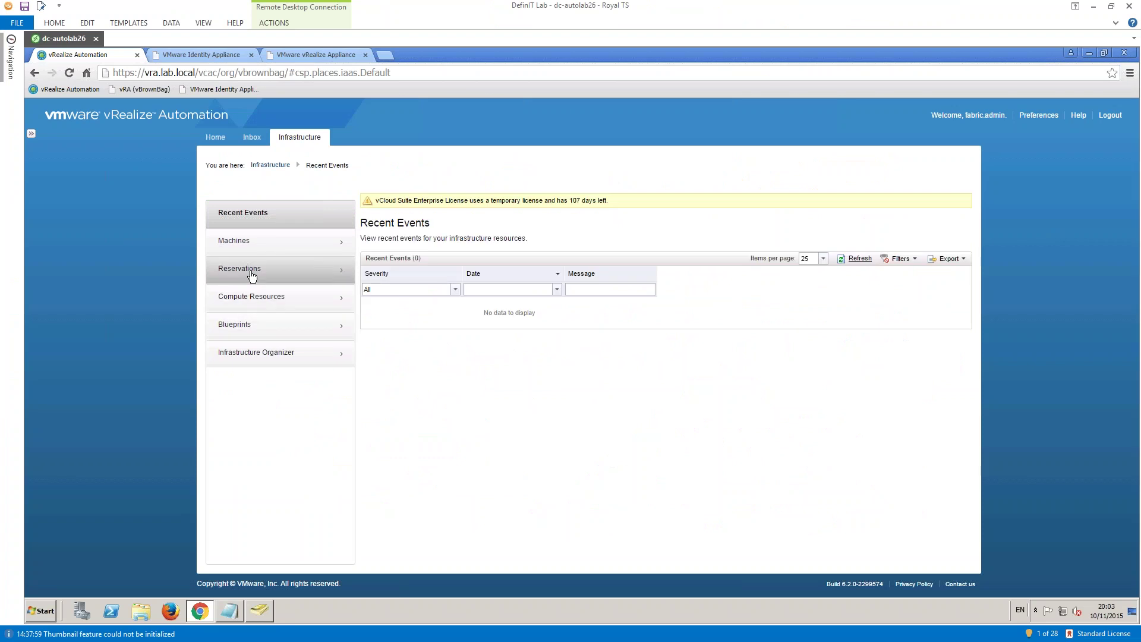
{"action": "left_click", "coordinate": [254, 279]}
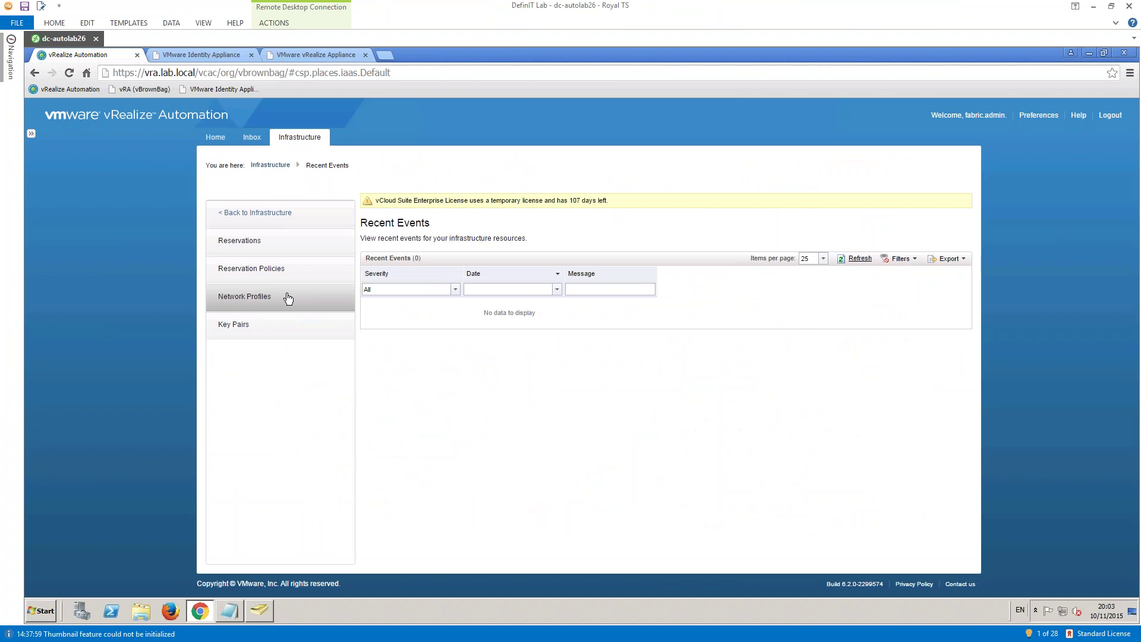
{"action": "left_click", "coordinate": [286, 297]}
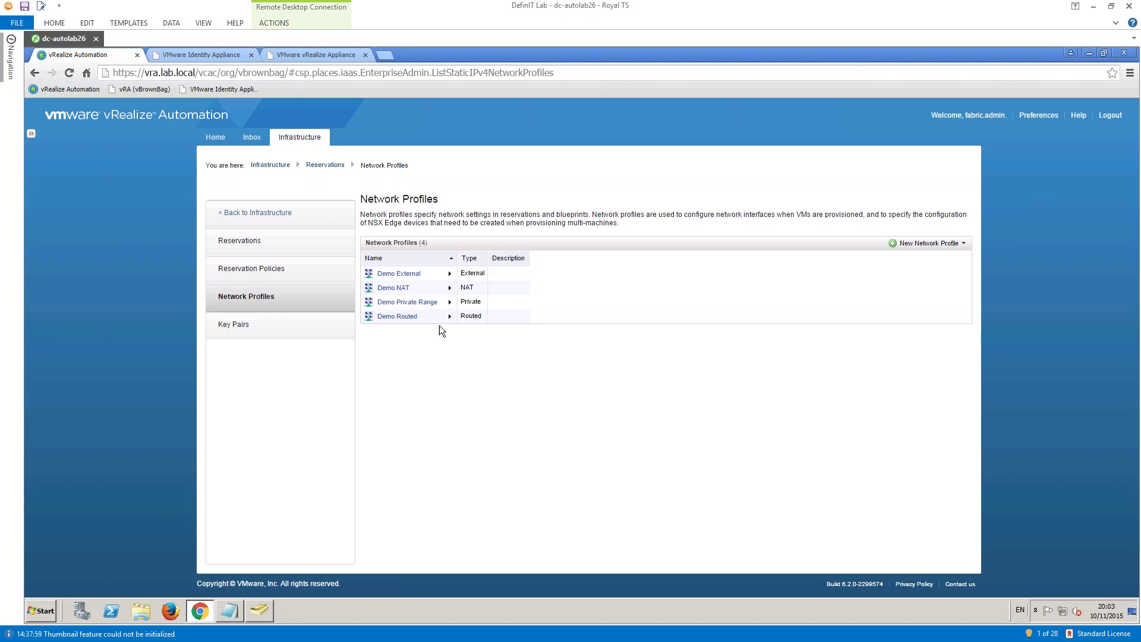
{"action": "left_click", "coordinate": [258, 269]}
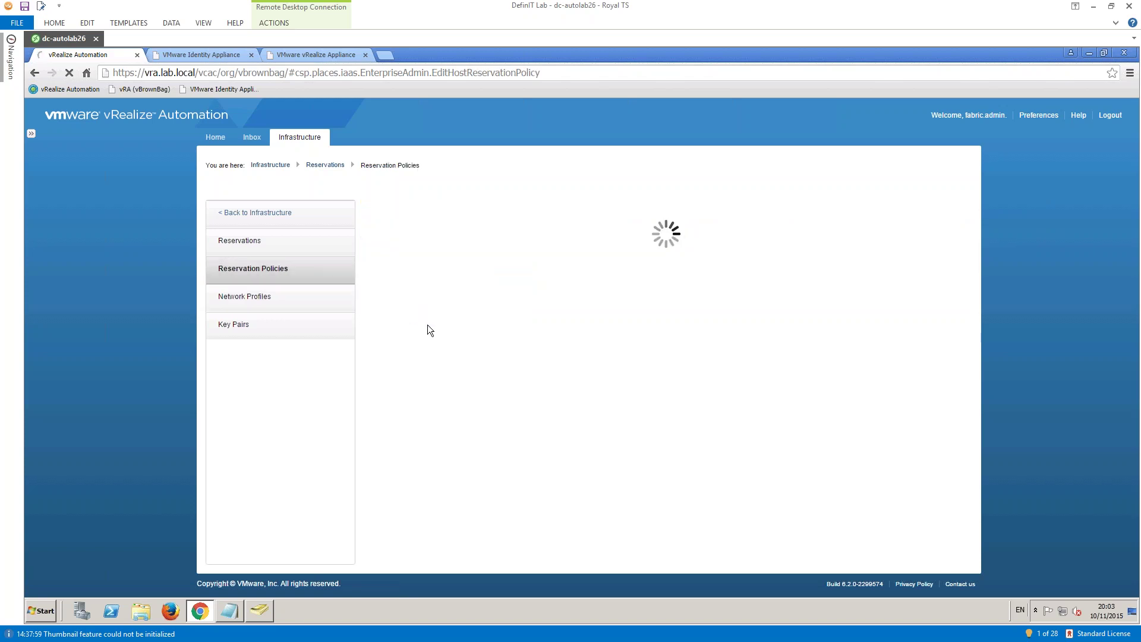
{"action": "left_click", "coordinate": [253, 214]}
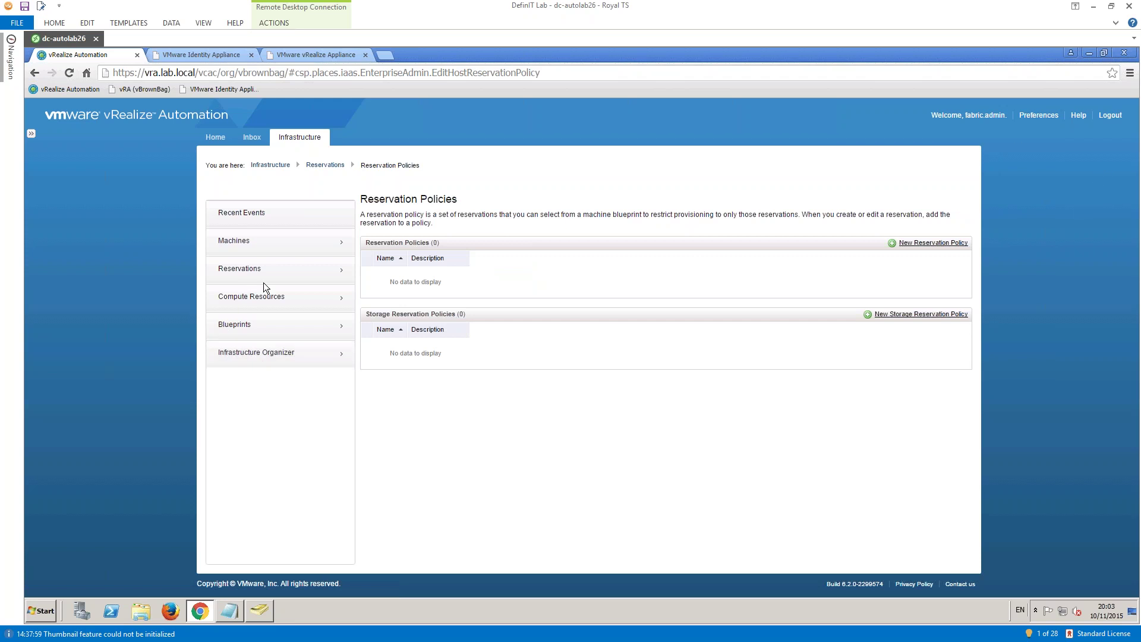
{"action": "left_click", "coordinate": [1110, 115]}
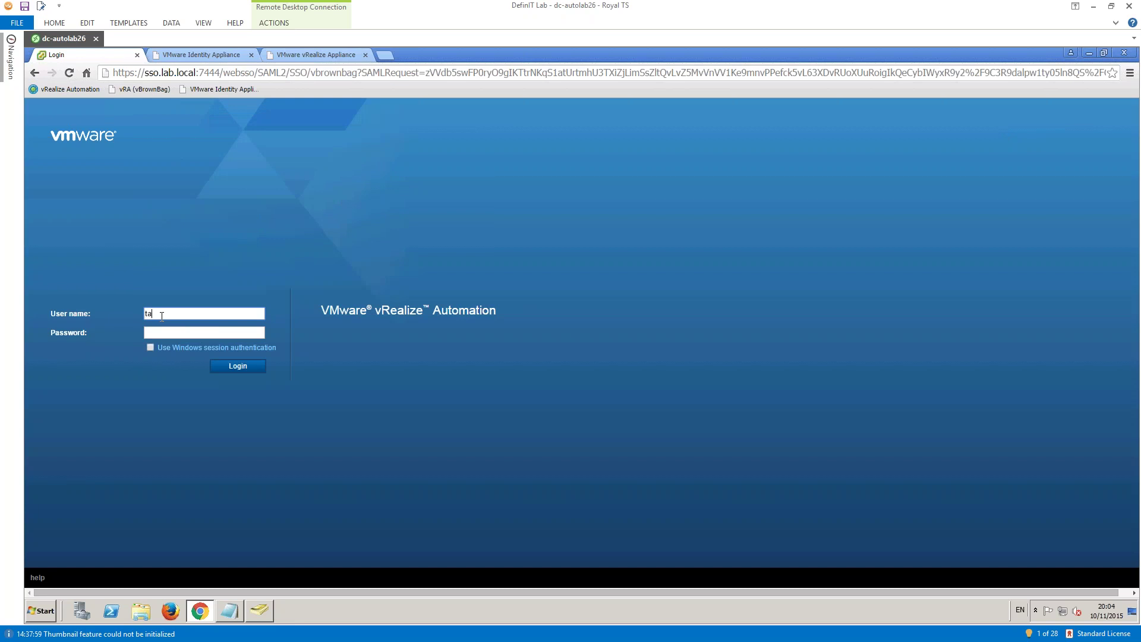
- Log in to the vBrownBag tenant with the tenant admin's user name
{"action": "type", "text": "enant.admin@lab"}
{"action": "key", "text": "Return"}
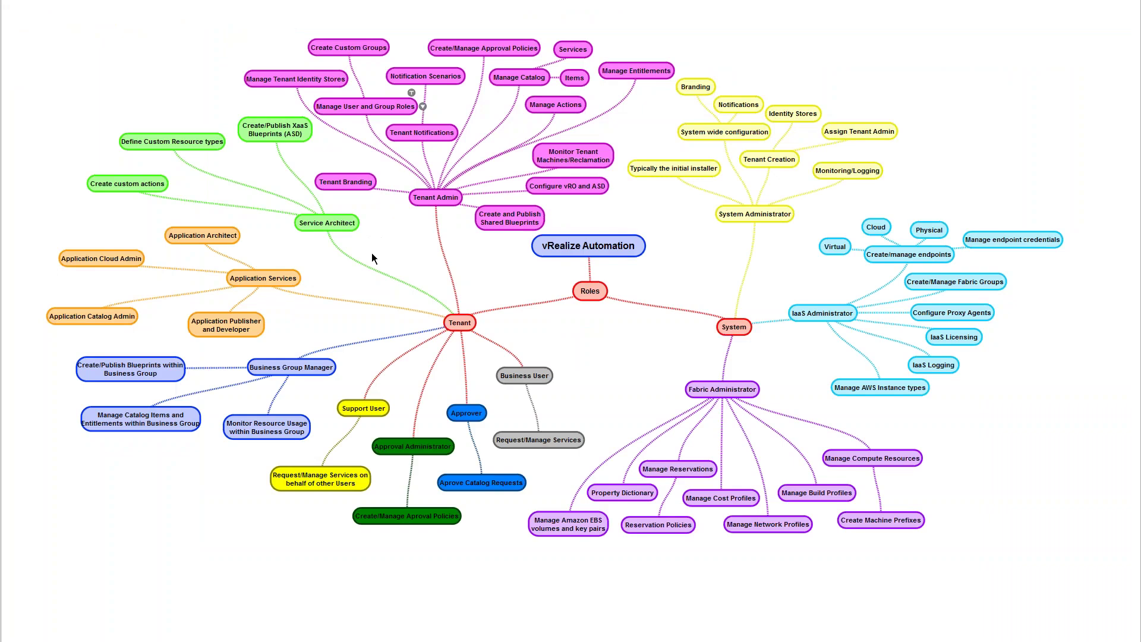
- Zoom the roles mind map in on the Tenant Admin branch to show its duties
{"action": "scroll", "coordinate": [466, 371], "scroll_direction": "up", "scroll_amount": 3}
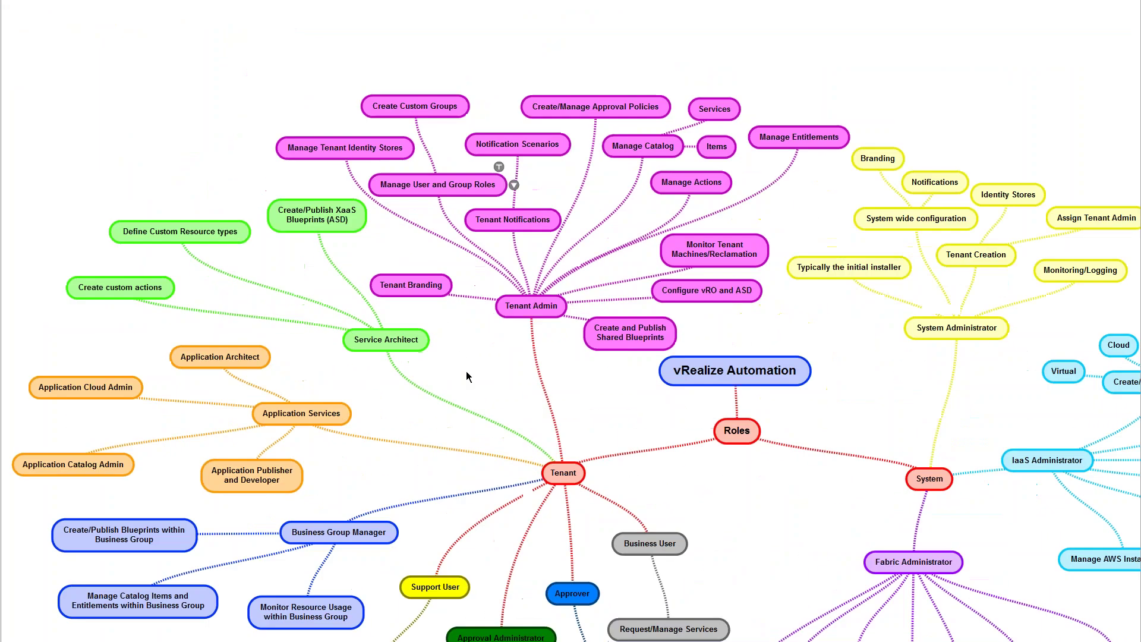
{"action": "scroll", "coordinate": [451, 418], "scroll_direction": "up", "scroll_amount": 2}
{"action": "scroll", "coordinate": [458, 454], "scroll_direction": "up", "scroll_amount": 3}
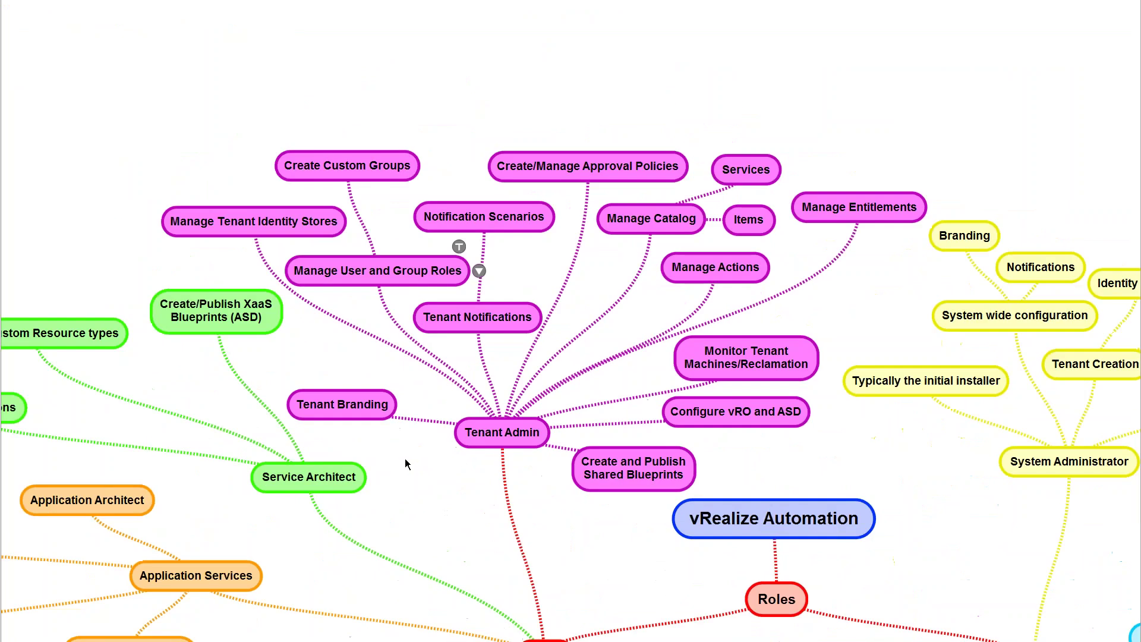
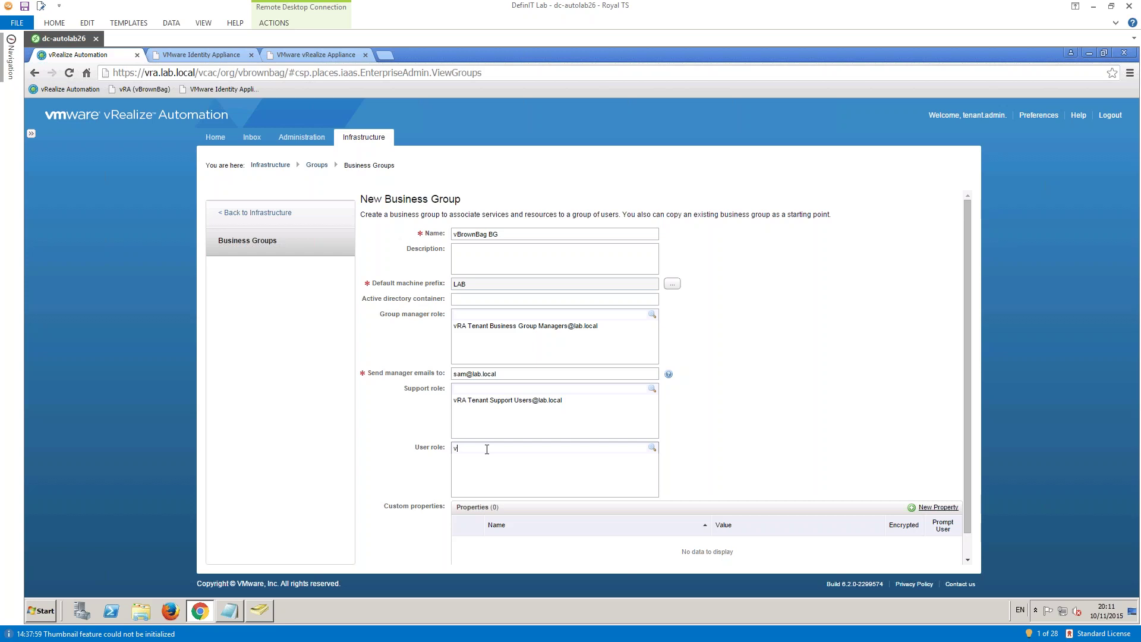
{"action": "type", "text": "ra"}
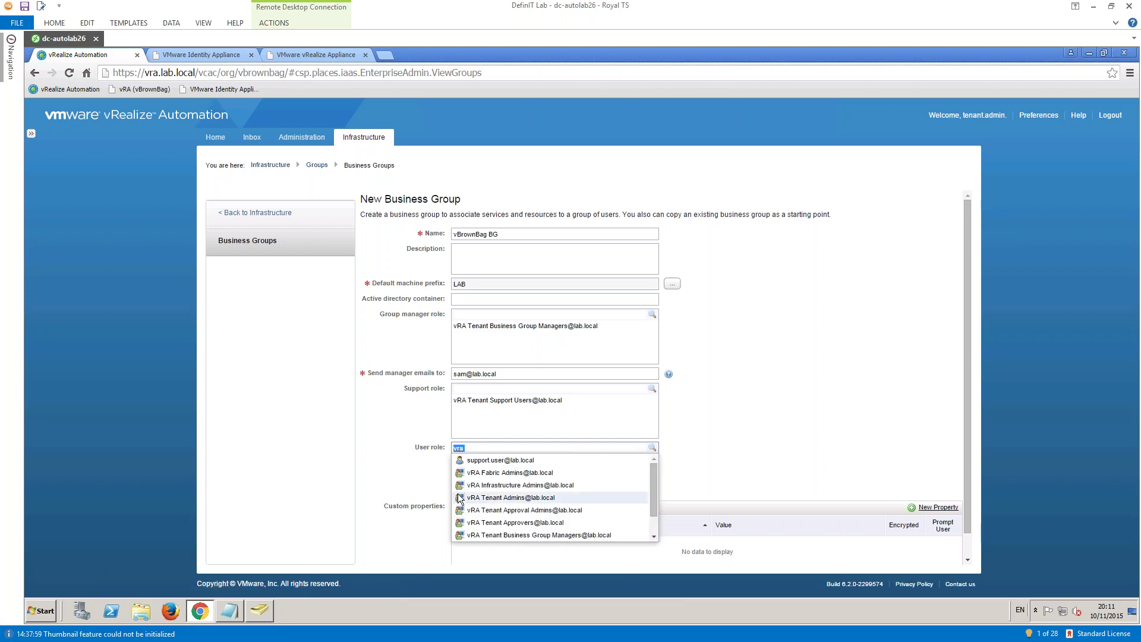
{"action": "scroll", "coordinate": [535, 517], "scroll_direction": "down", "scroll_amount": 3}
{"action": "left_click", "coordinate": [501, 512]}
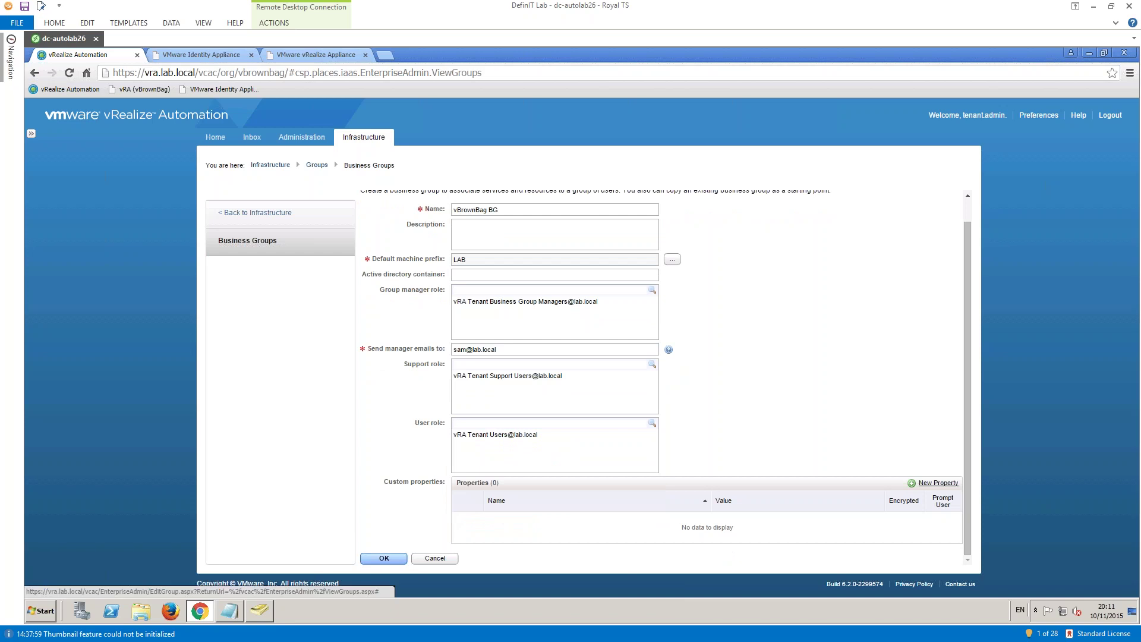
{"action": "left_click", "coordinate": [383, 558]}
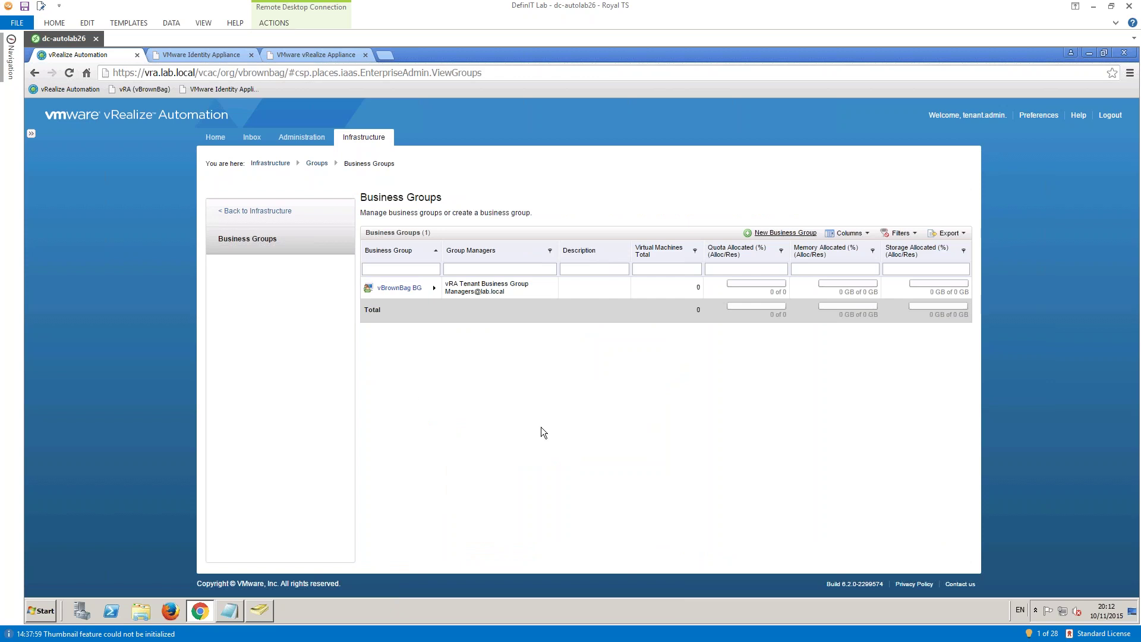
{"action": "left_click", "coordinate": [238, 212]}
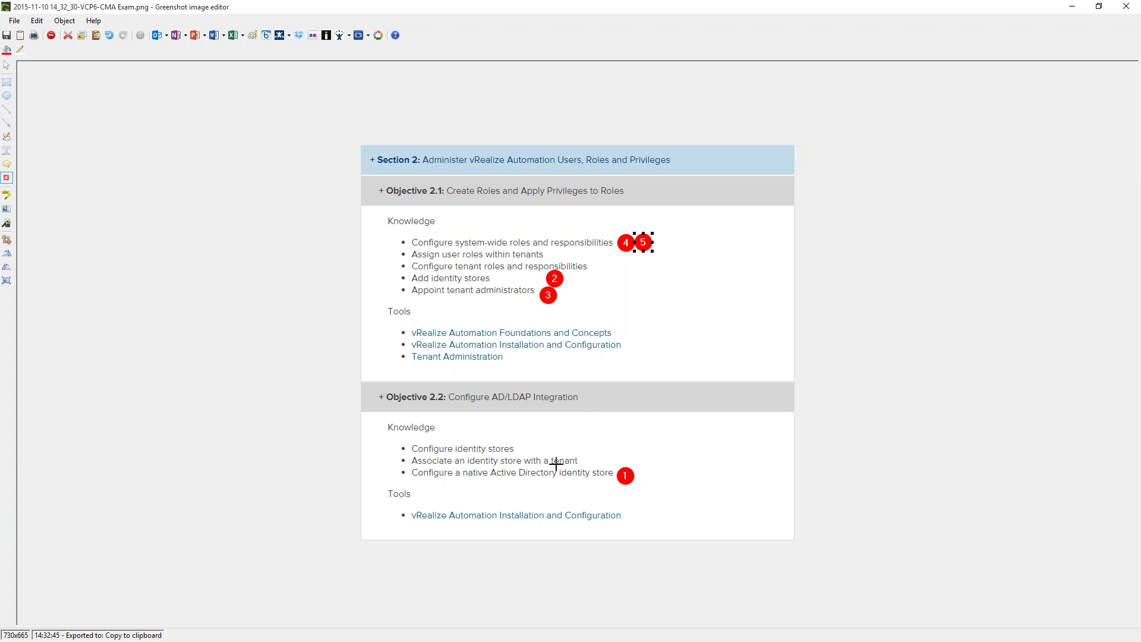
- Minimise Greenshot to bring the vRA Business Groups page back
{"action": "left_click", "coordinate": [1074, 8]}
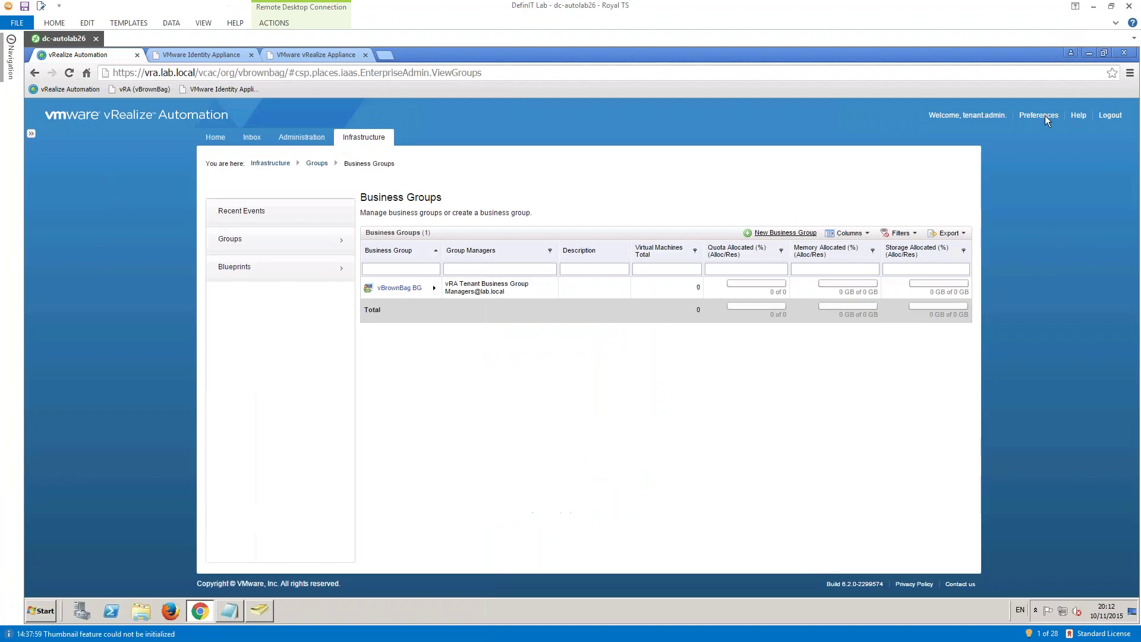
- Start a new identity store under Administration and check the Type choices without selecting one
{"action": "left_click", "coordinate": [298, 138]}
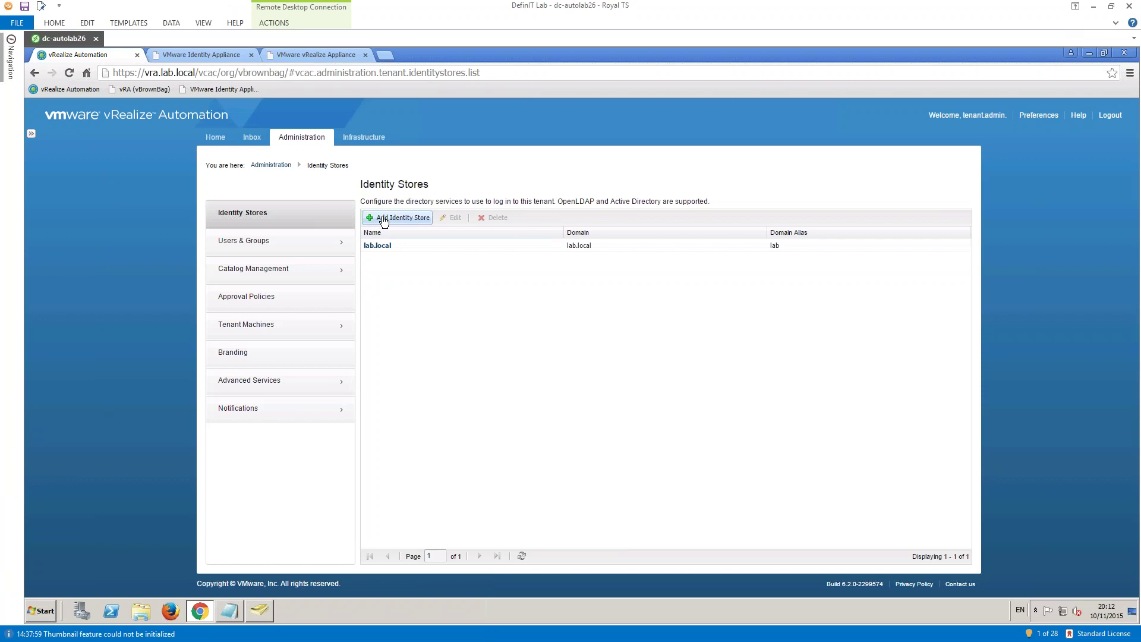
{"action": "left_click", "coordinate": [395, 218]}
{"action": "left_click", "coordinate": [528, 240]}
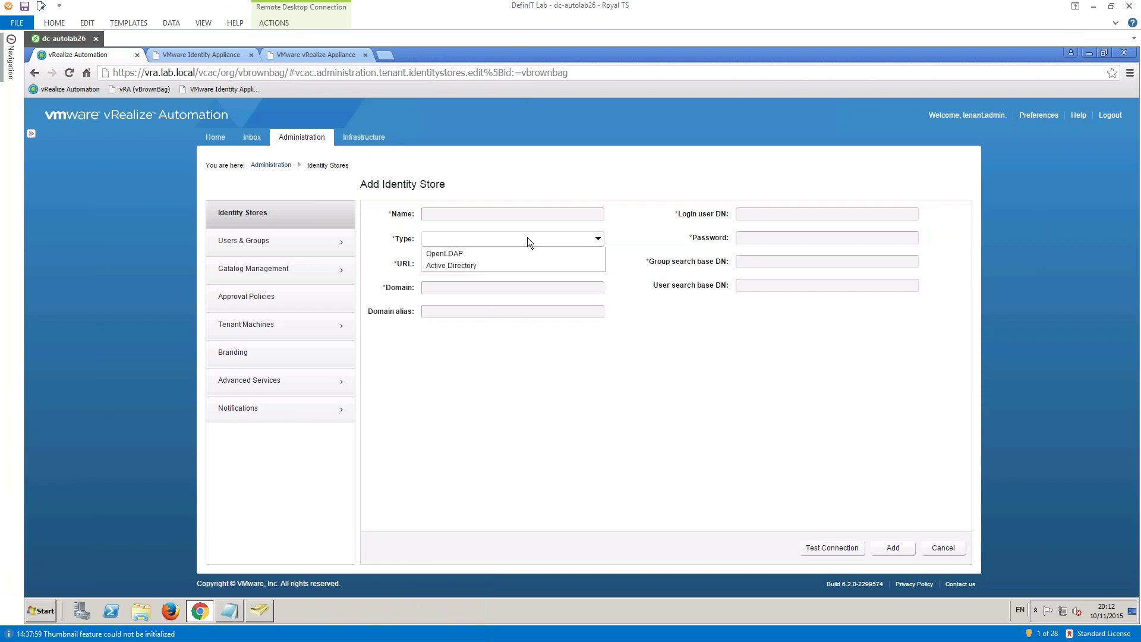
{"action": "left_click", "coordinate": [526, 238]}
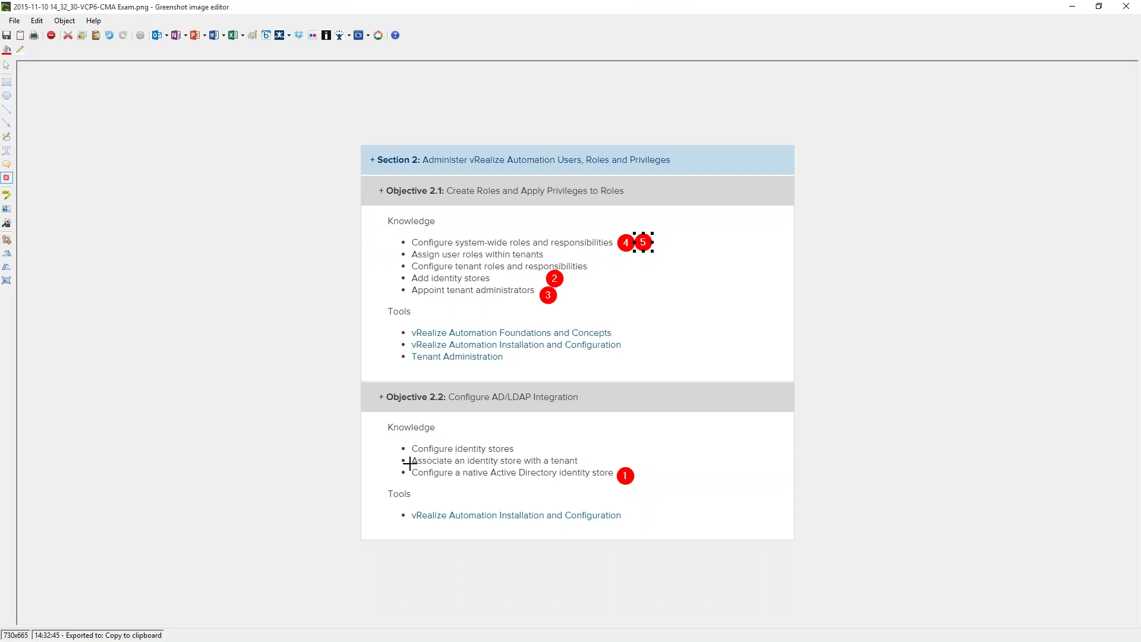
- Place step markers 6 and 7 beside the tenant association and identity store objectives, then minimise Greenshot
{"action": "left_click", "coordinate": [592, 458]}
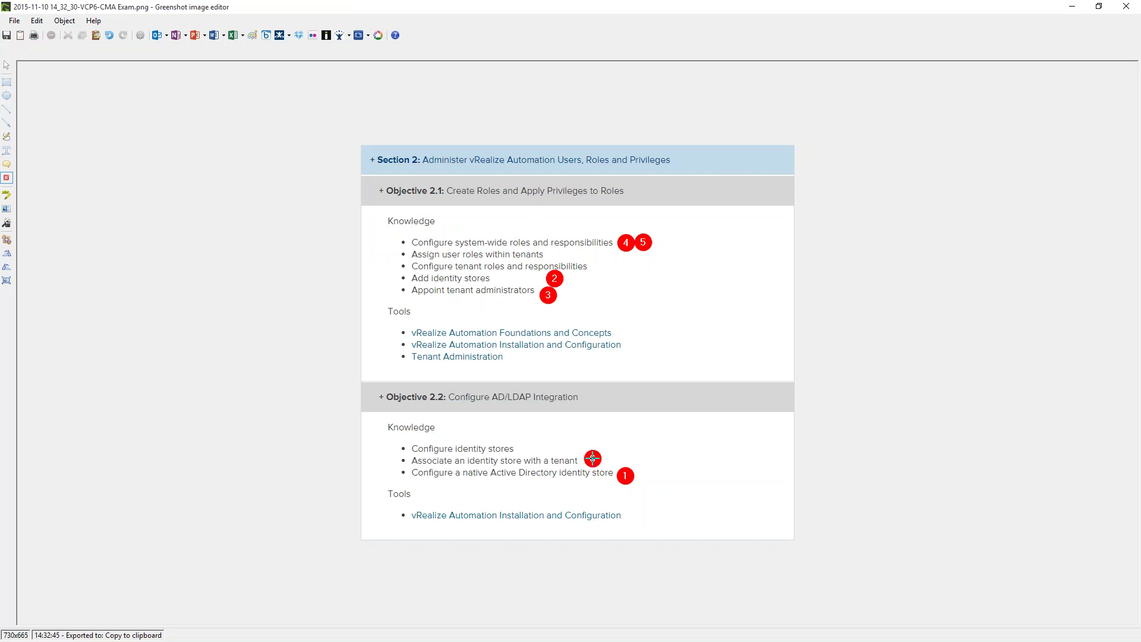
{"action": "left_click", "coordinate": [523, 447]}
{"action": "left_click", "coordinate": [1072, 7]}
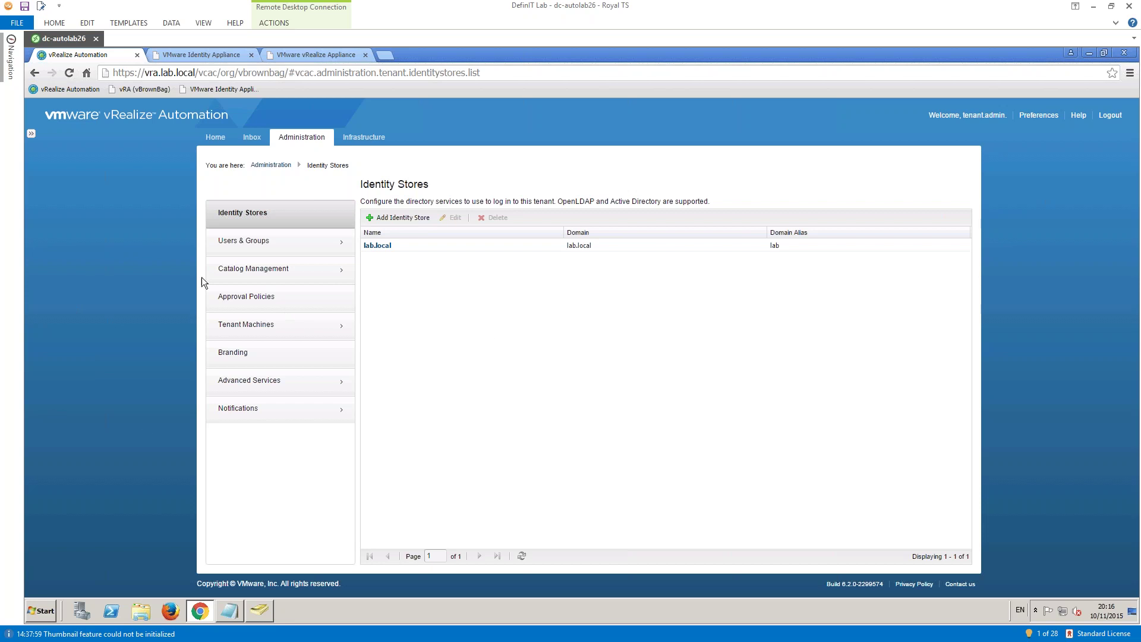
- Go to Users & Groups › Identity Store Users & Groups in Administration
{"action": "left_click", "coordinate": [245, 246]}
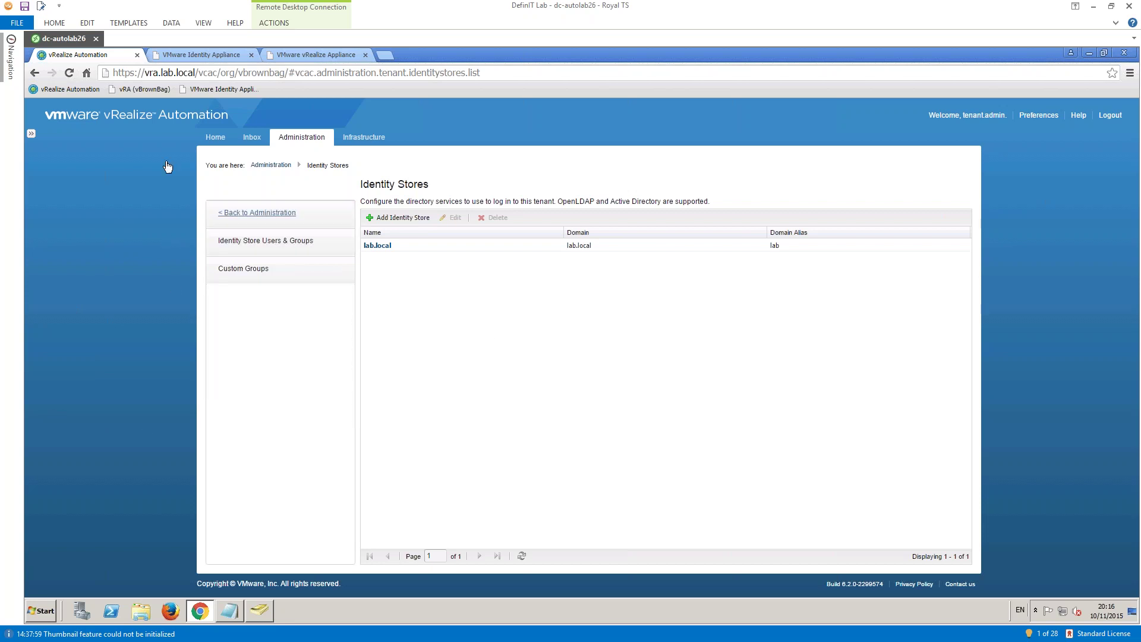
{"action": "left_click", "coordinate": [247, 245]}
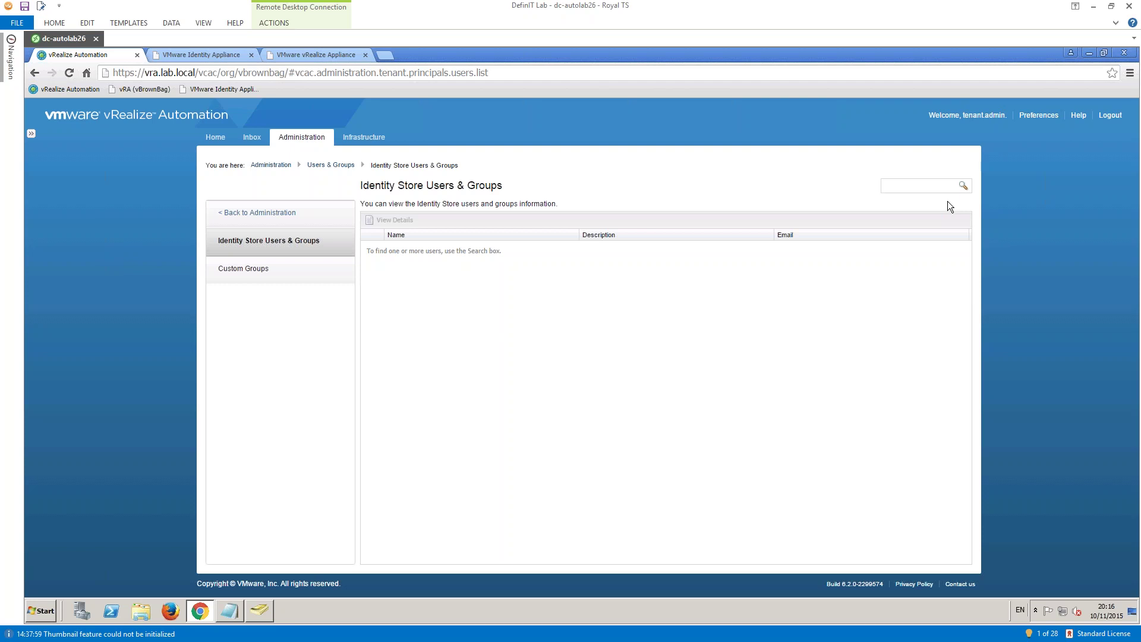
- Search the identity store for 'vra' and open the vRA Tenant Approvers group
{"action": "type", "text": "ra"}
{"action": "left_click", "coordinate": [962, 186]}
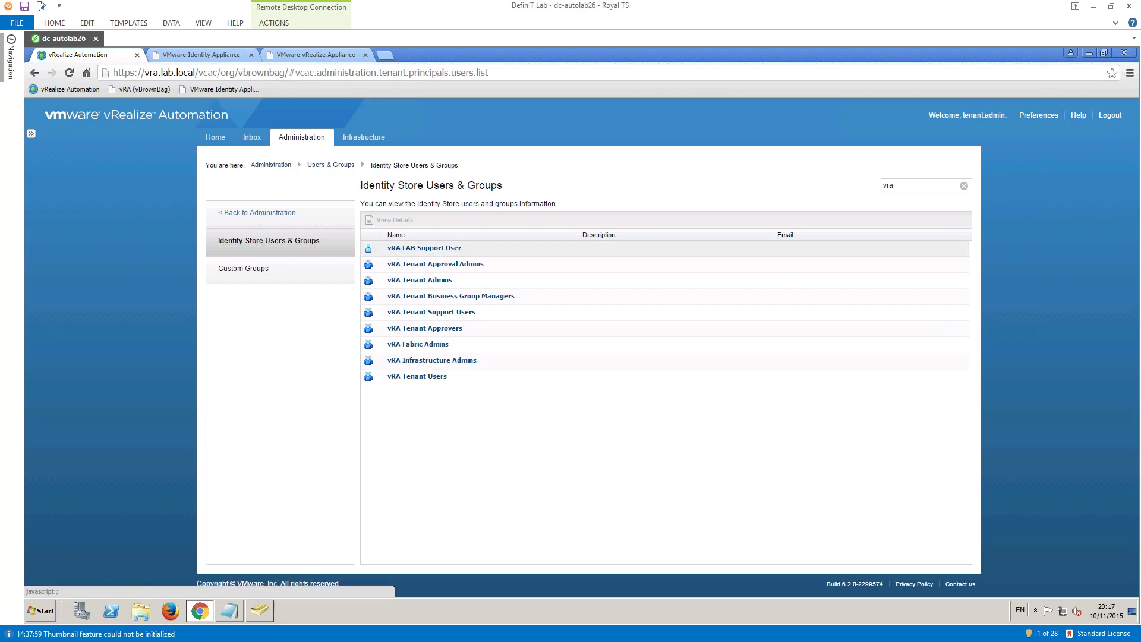
{"action": "left_click", "coordinate": [425, 329]}
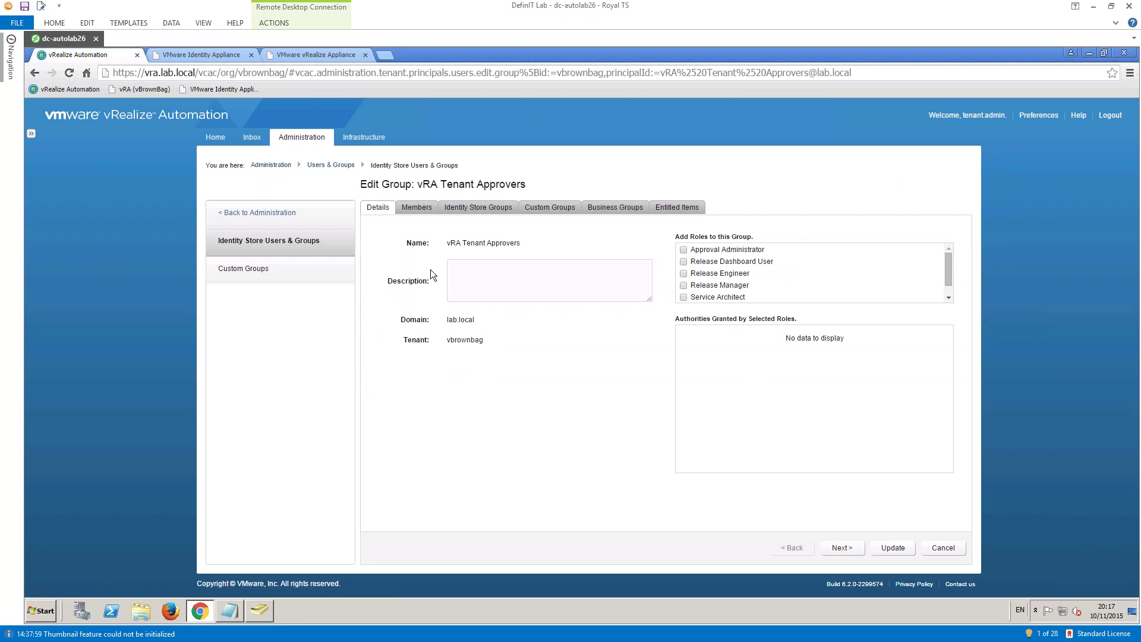
- Review vRA Tenant Approvers' members and Approval Administrator role, then cancel without saving
{"action": "left_click", "coordinate": [416, 208]}
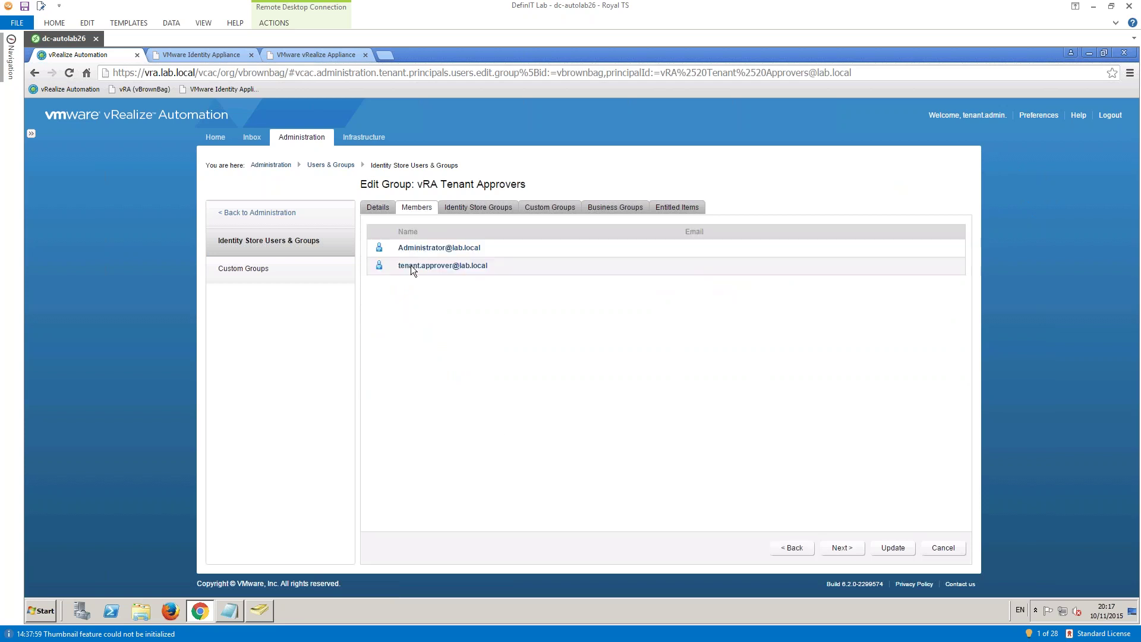
{"action": "left_click", "coordinate": [379, 208]}
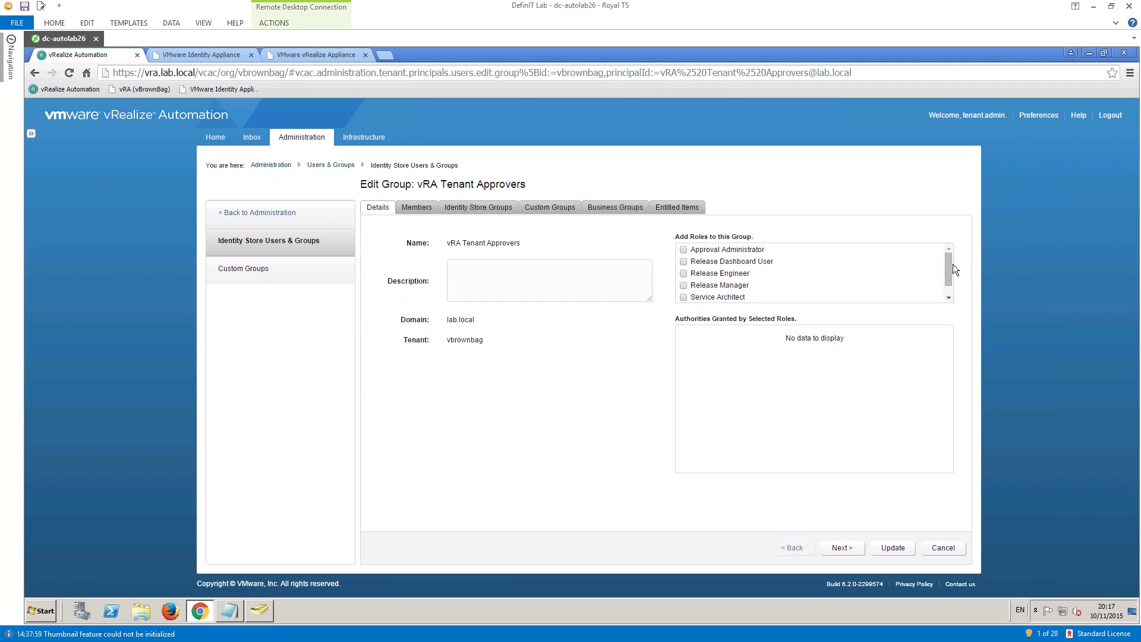
{"action": "mouse_move", "coordinate": [952, 265]}
{"action": "left_mouse_down"}
{"action": "mouse_move", "coordinate": [951, 279]}
{"action": "mouse_move", "coordinate": [945, 258]}
{"action": "mouse_move", "coordinate": [946, 279]}
{"action": "mouse_move", "coordinate": [946, 249]}
{"action": "left_mouse_up"}
{"action": "left_click", "coordinate": [716, 251]}
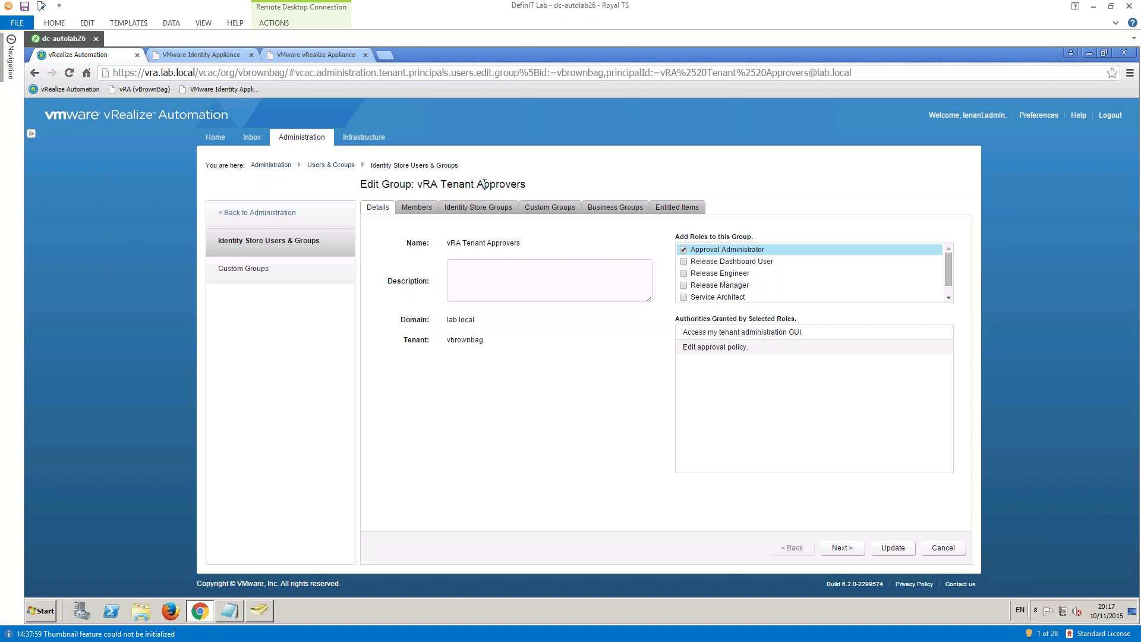
{"action": "left_click_drag", "start_coordinate": [423, 186], "coordinate": [517, 186]}
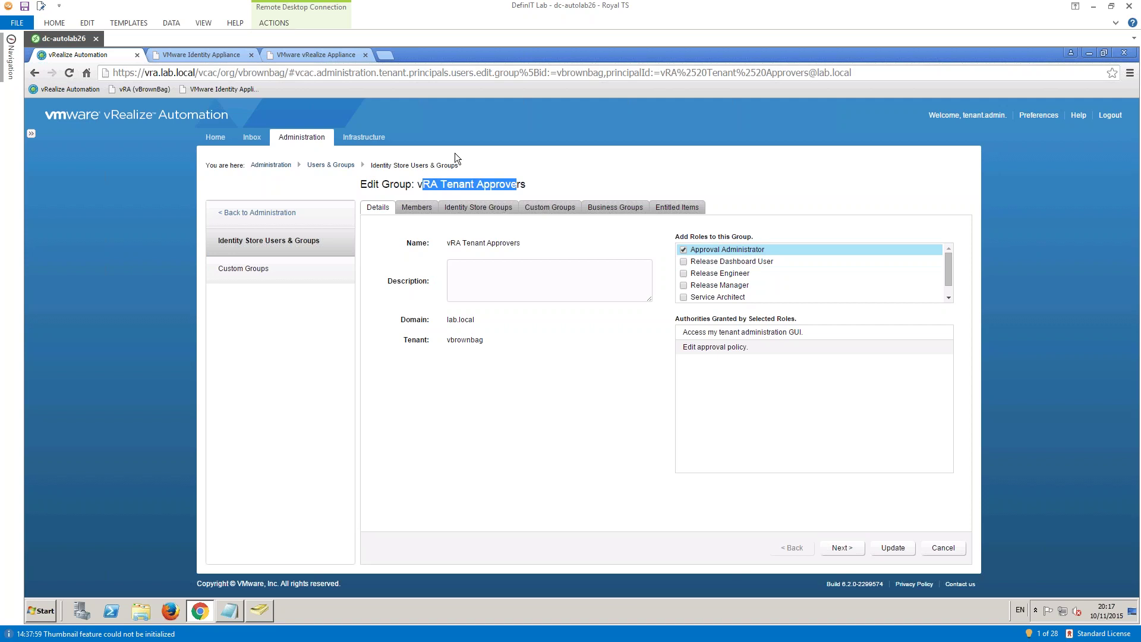
{"action": "left_click", "coordinate": [533, 180]}
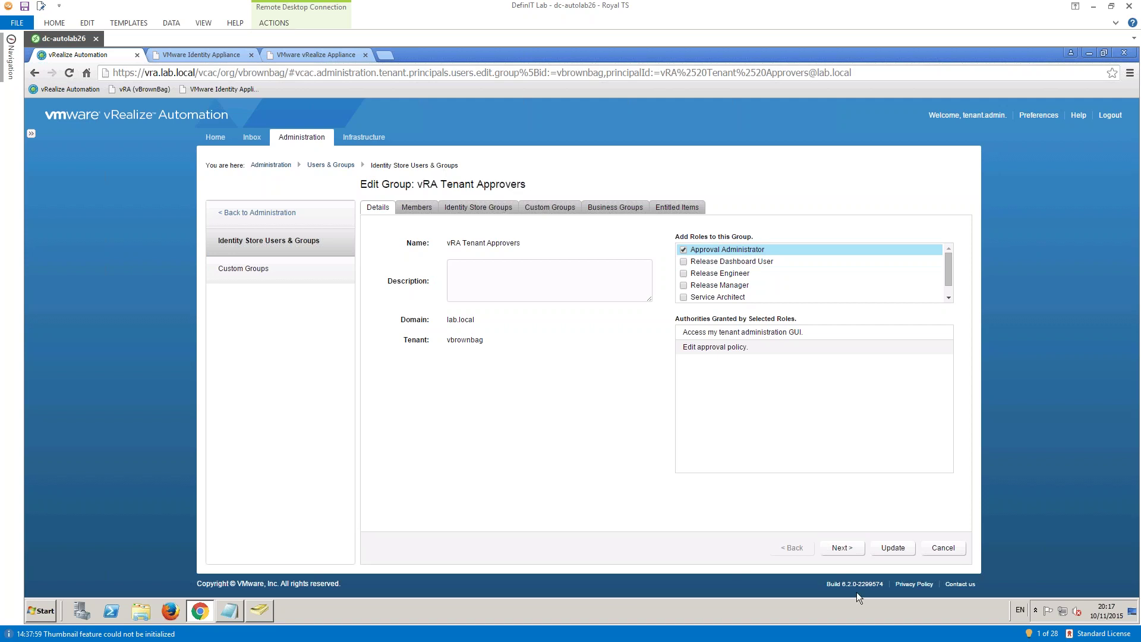
{"action": "left_click", "coordinate": [941, 546]}
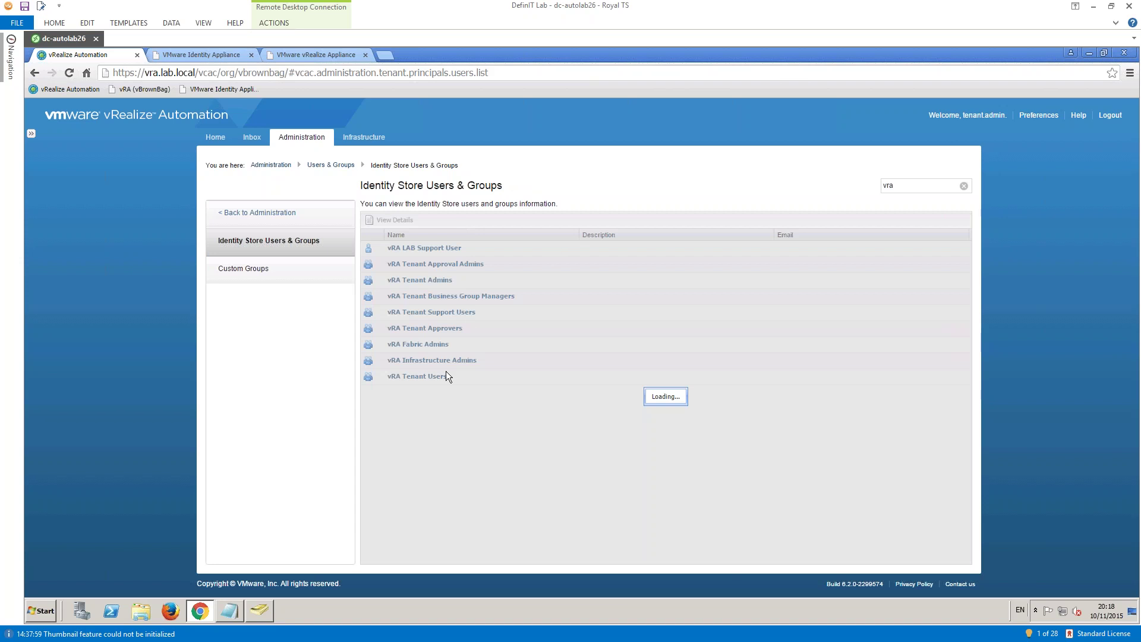
- Grant vRA Tenant Approval Admins the Approval Administrator role and update the group
{"action": "left_click", "coordinate": [428, 264]}
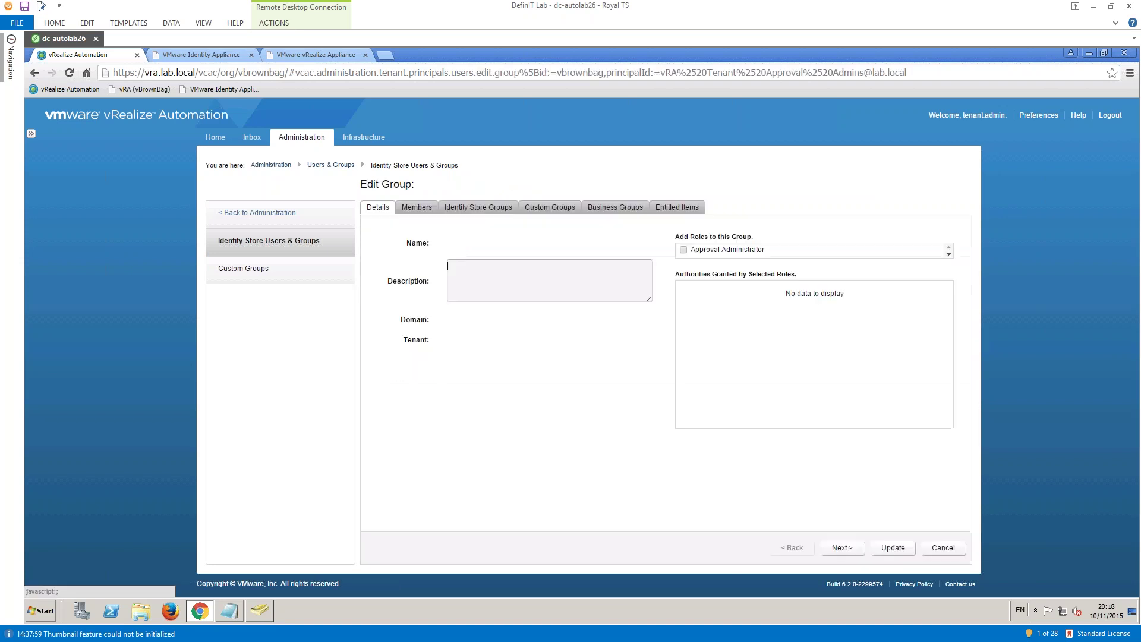
{"action": "left_click", "coordinate": [683, 250]}
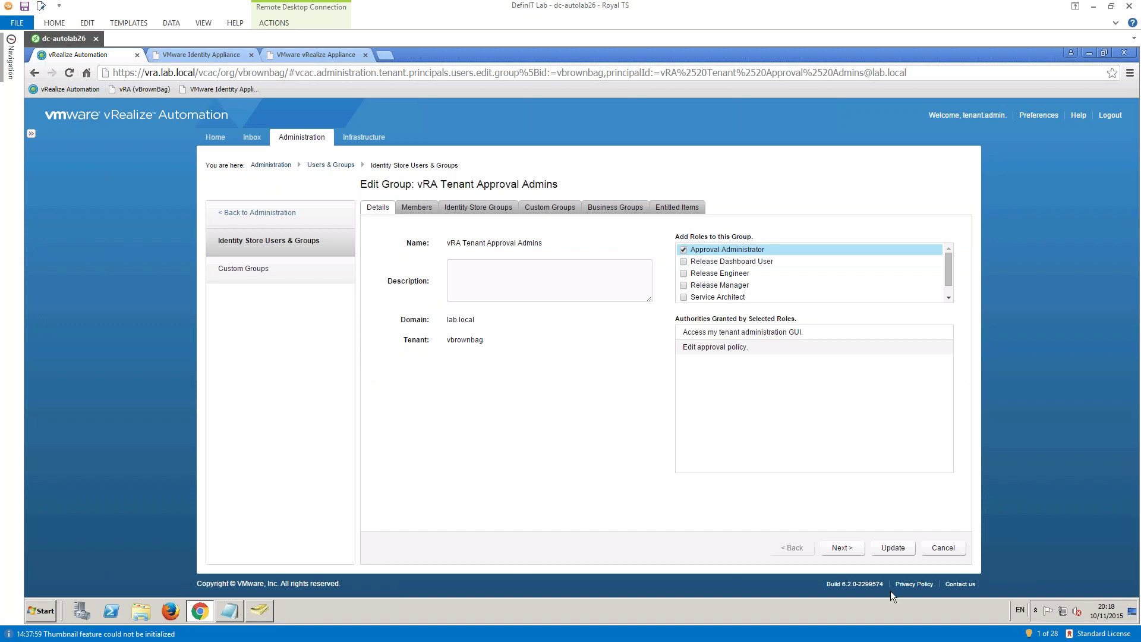
{"action": "left_click", "coordinate": [889, 549]}
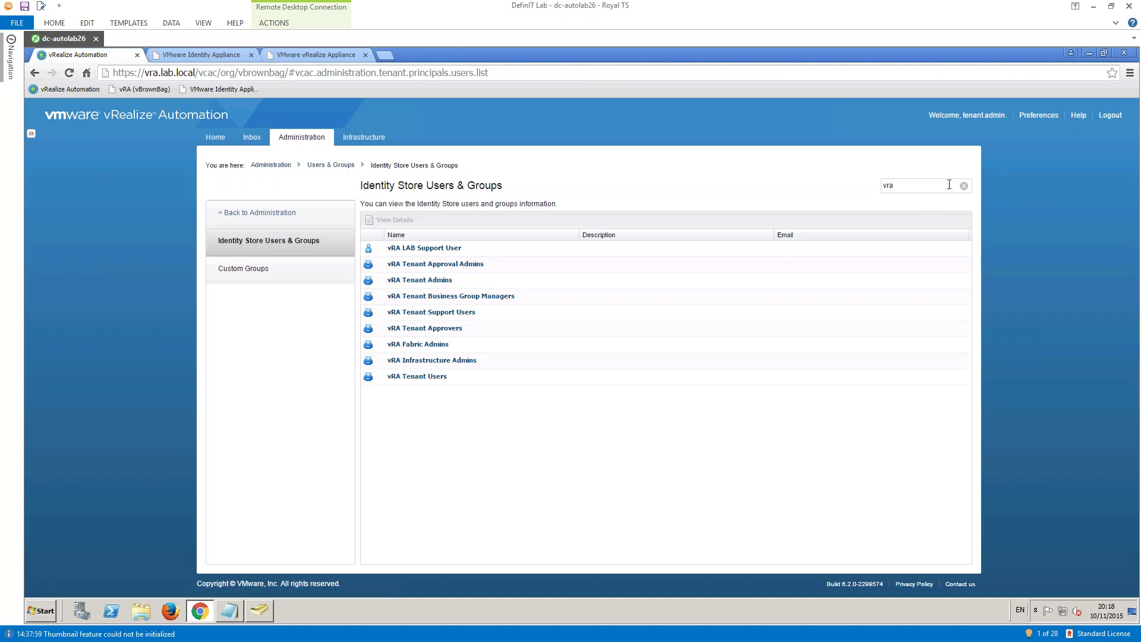
- Check the Tenant Administrator role on vRA Tenant Admins, then go to Custom Groups
{"action": "left_click", "coordinate": [404, 280]}
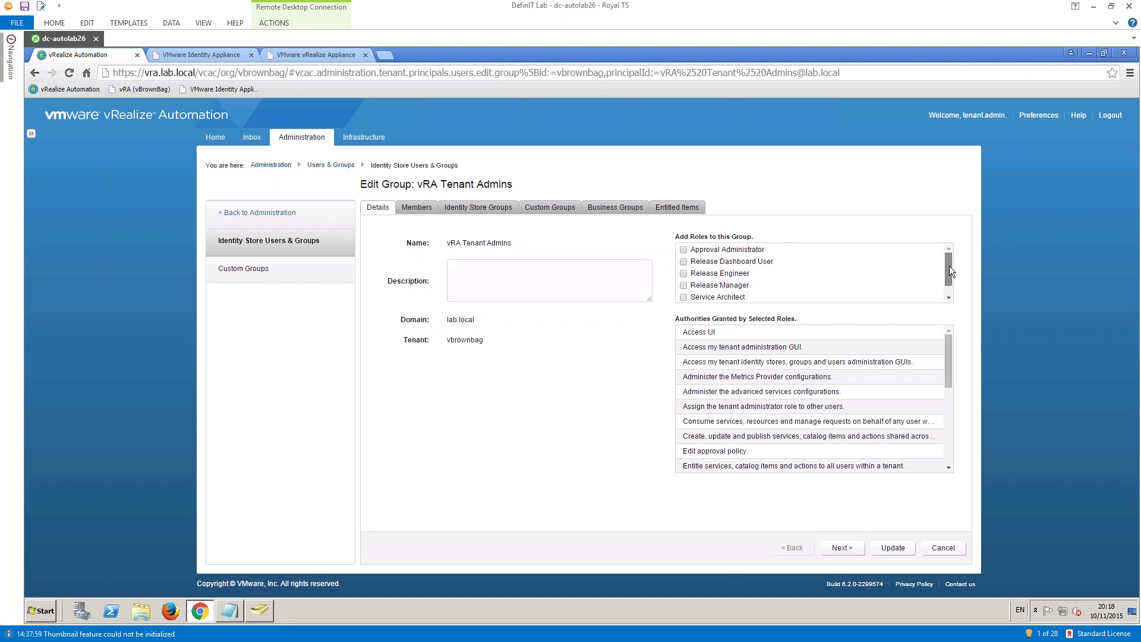
{"action": "left_click_drag", "start_coordinate": [949, 266], "coordinate": [953, 299]}
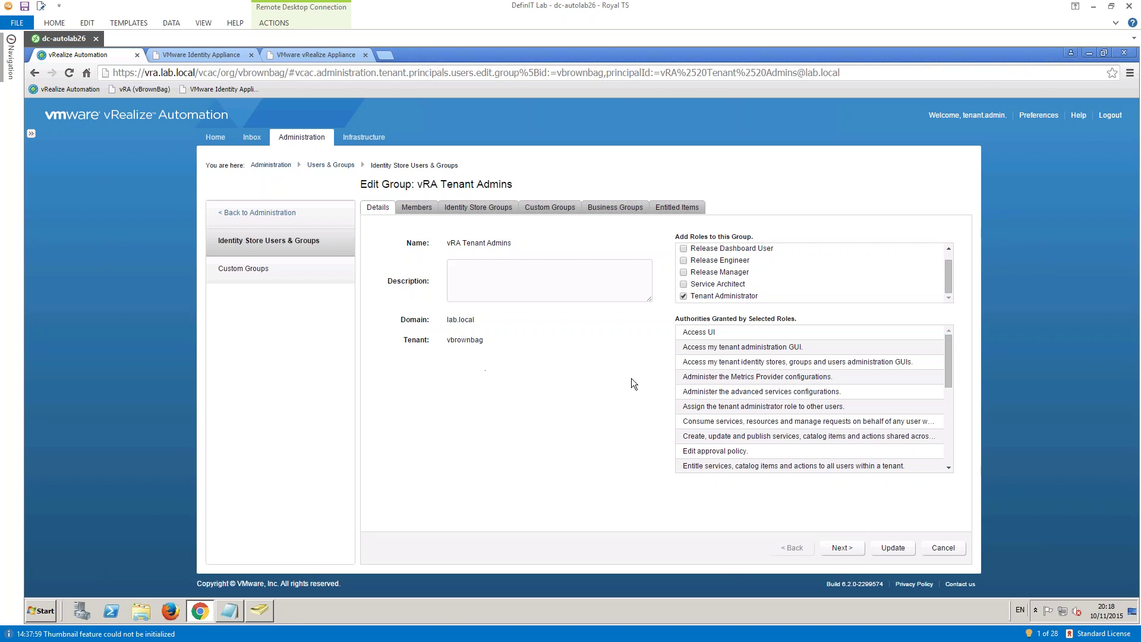
{"action": "left_click", "coordinate": [227, 279]}
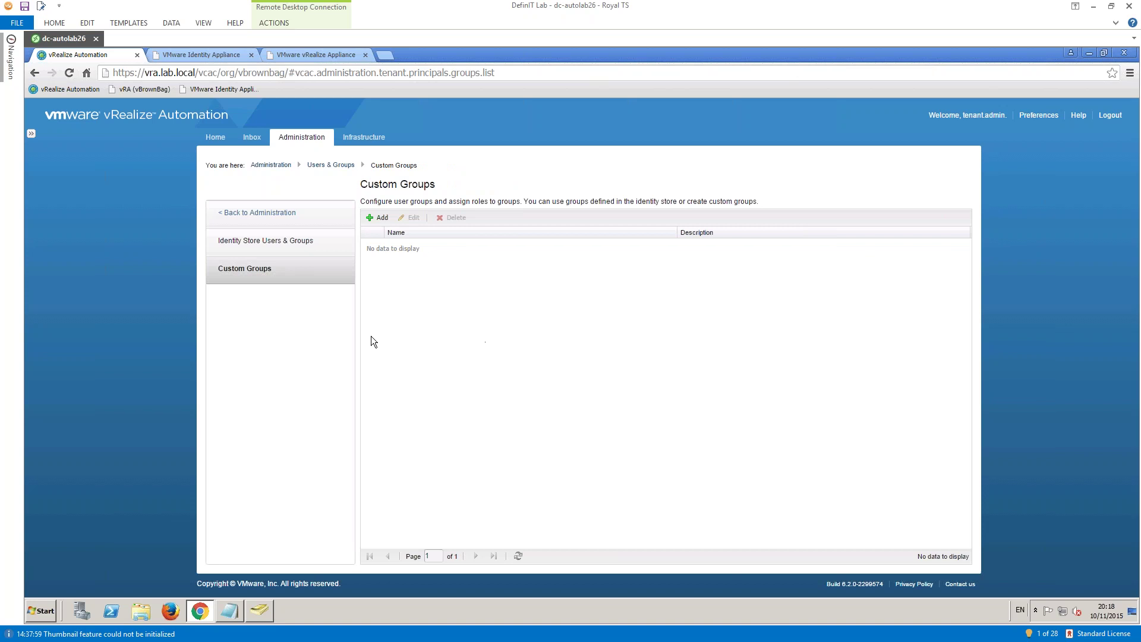
- Add custom group 'vBrownbag' with the Release Engineer role and continue to Members
{"action": "left_click", "coordinate": [380, 218]}
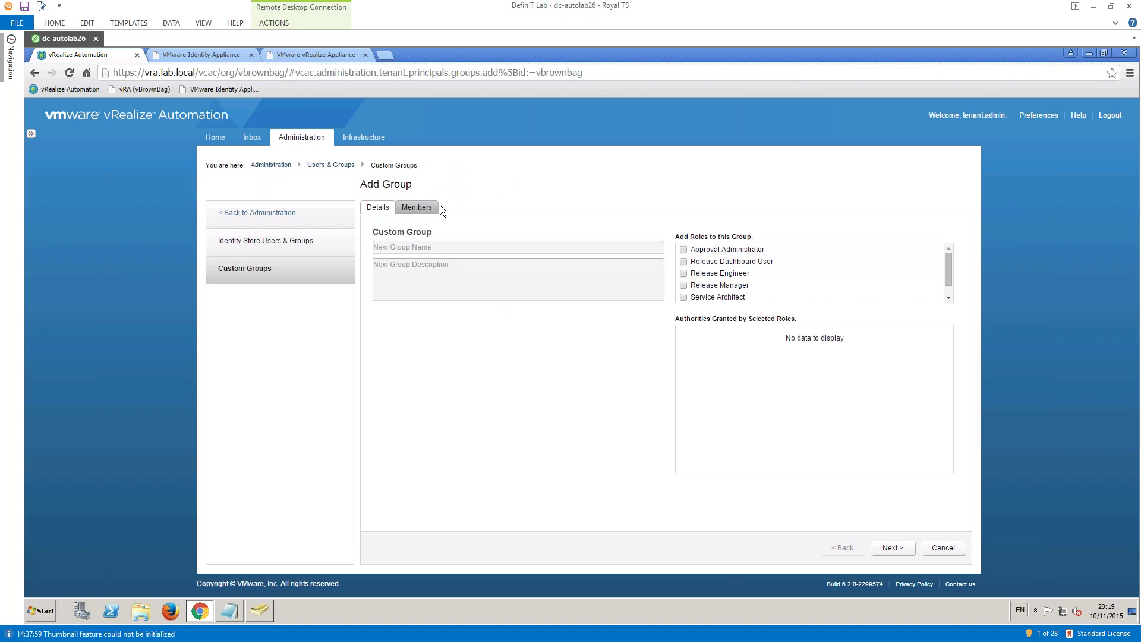
{"action": "left_click", "coordinate": [411, 246]}
{"action": "type", "text": "vBrownbag"}
{"action": "left_click", "coordinate": [683, 273]}
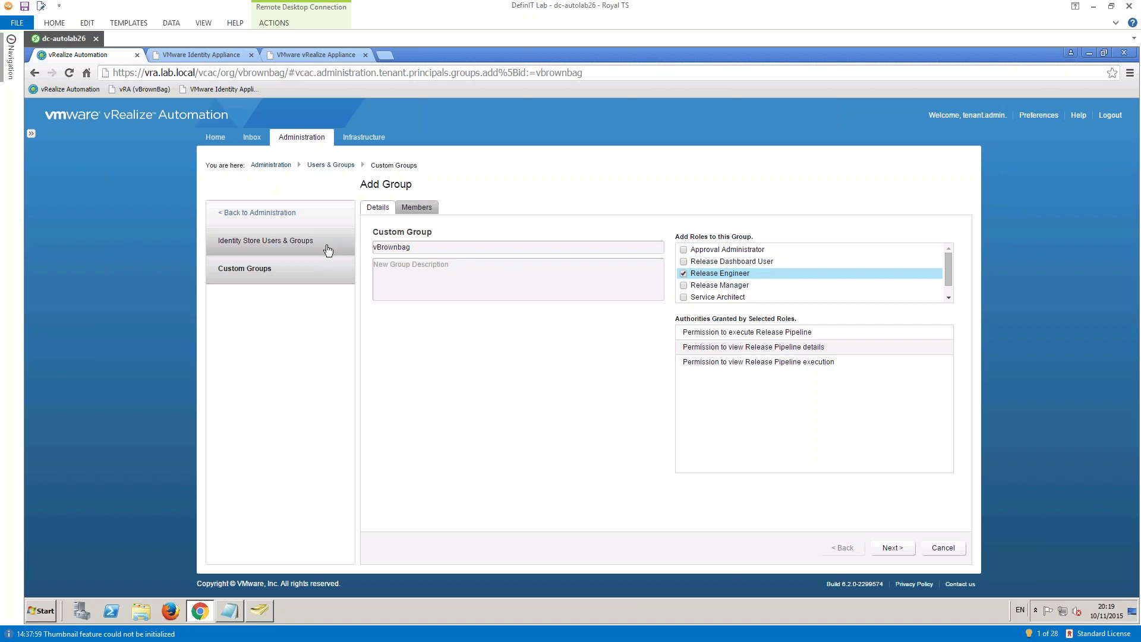
{"action": "left_click", "coordinate": [890, 549]}
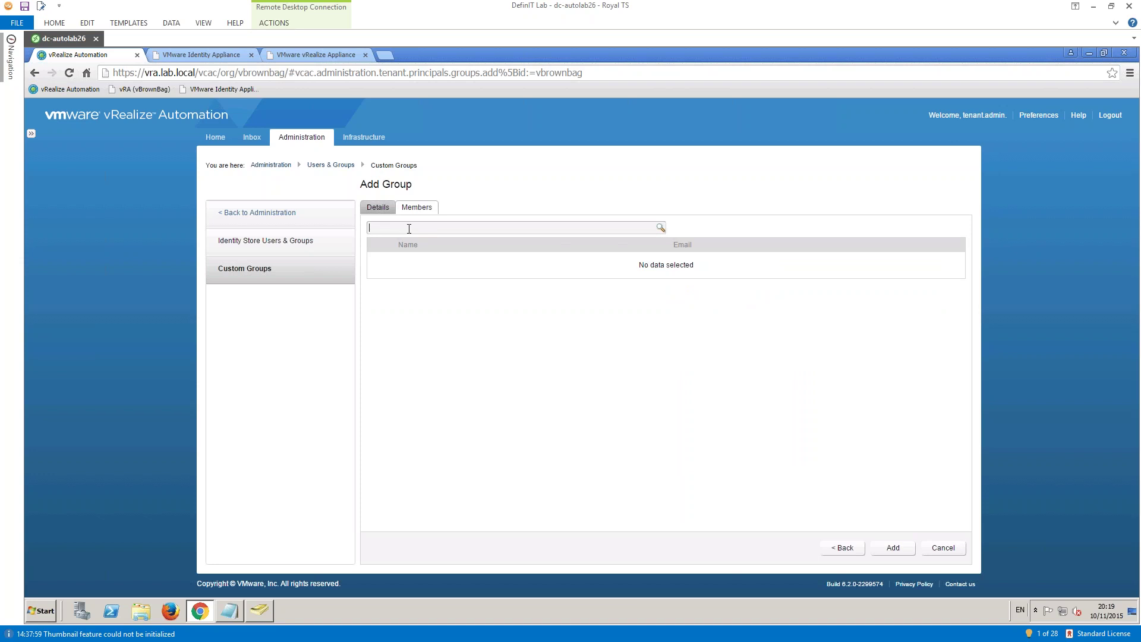
- Search members for 'user', add the Users group, then cancel the unsaved vBrownbag group
{"action": "type", "text": "user"}
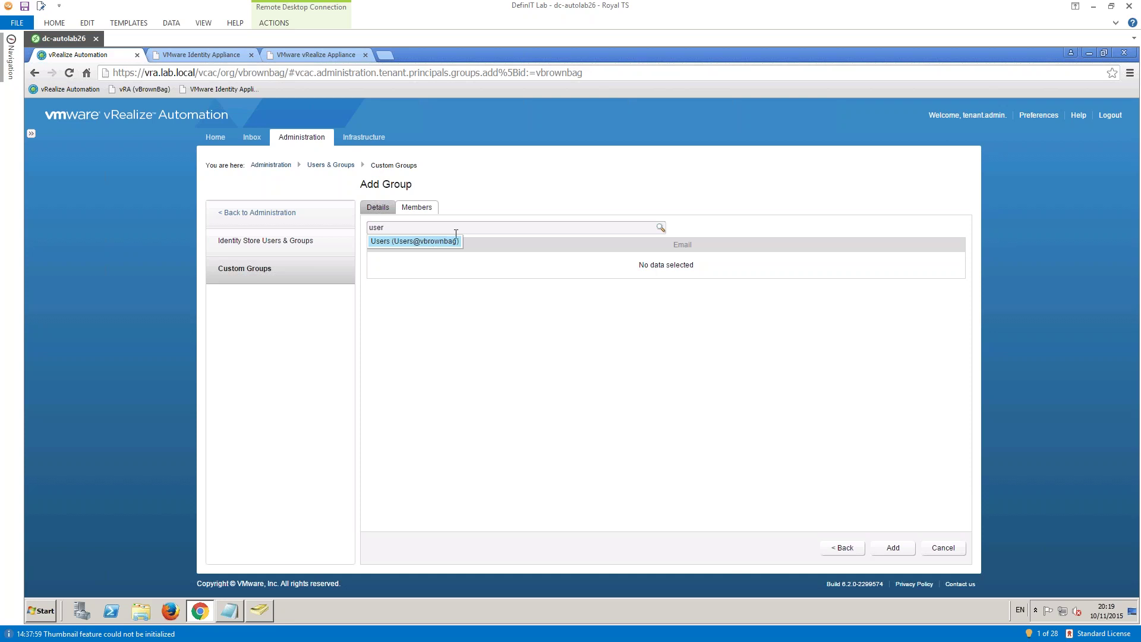
{"action": "left_click", "coordinate": [390, 241]}
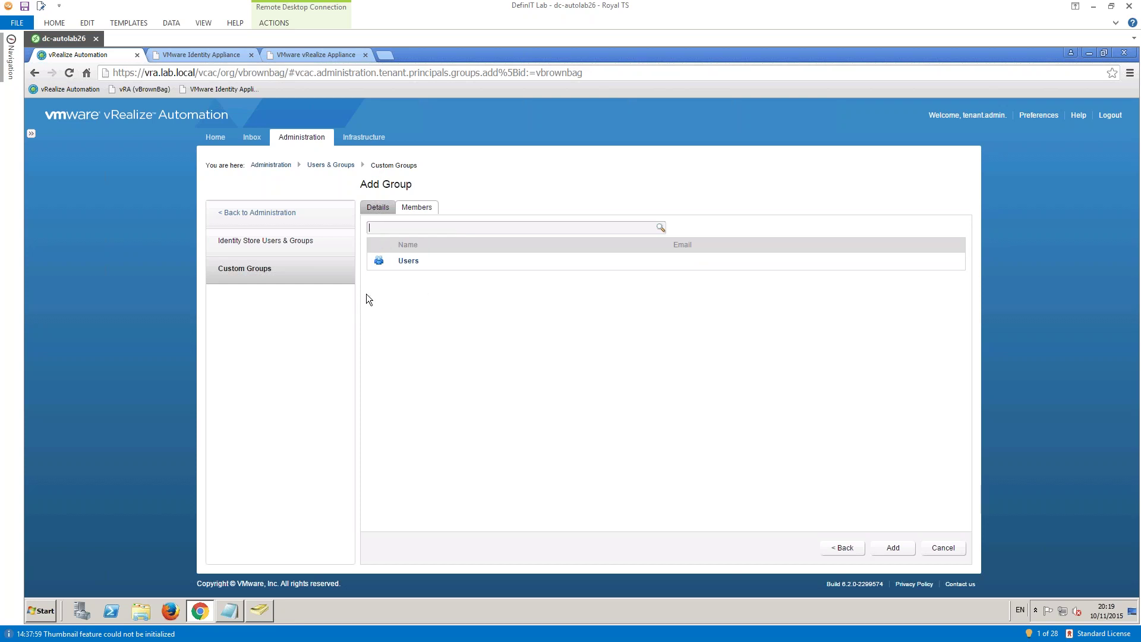
{"action": "left_click", "coordinate": [943, 547]}
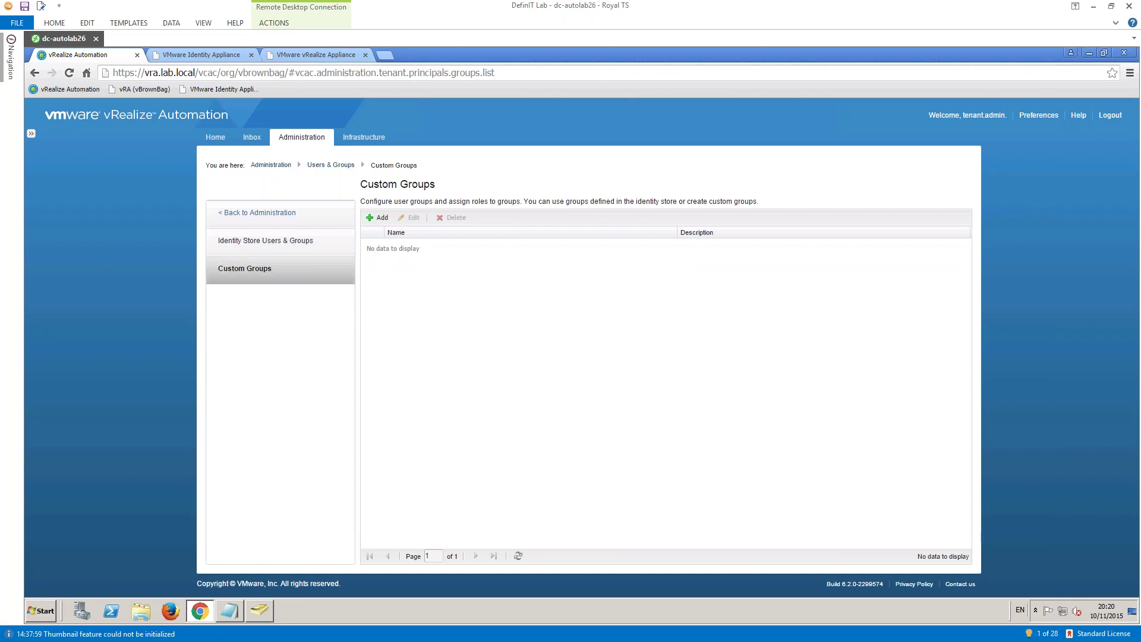
- Return to the vRA Administration menu, then bring up the annotated exam objectives screenshot in Greenshot
{"action": "left_click", "coordinate": [232, 214]}
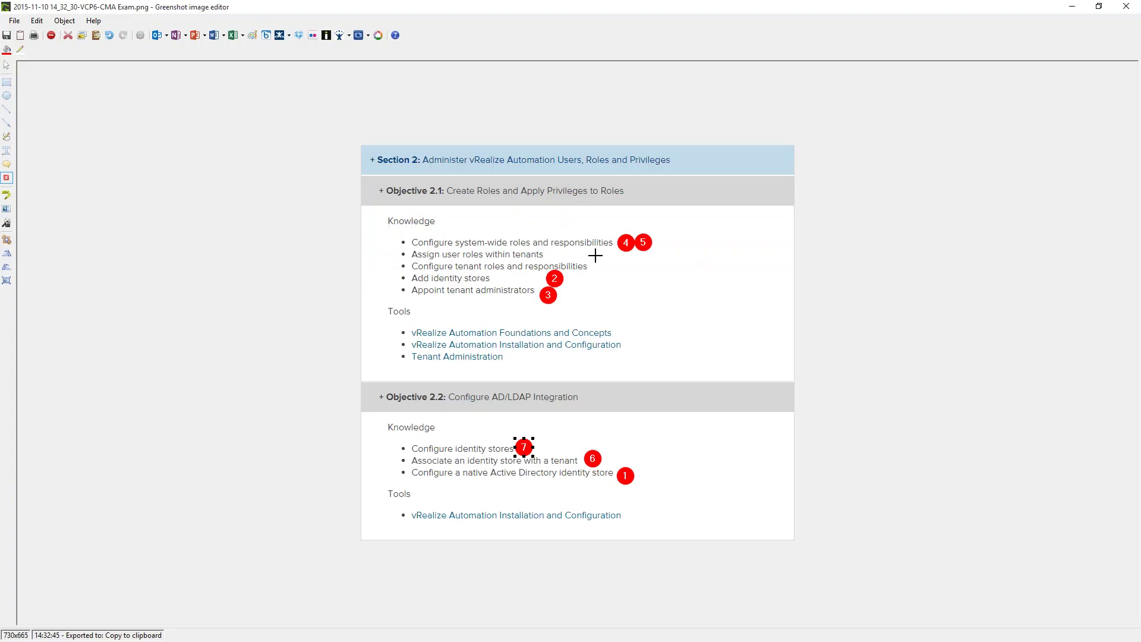
{"action": "left_click", "coordinate": [595, 255]}
{"action": "left_click", "coordinate": [607, 266]}
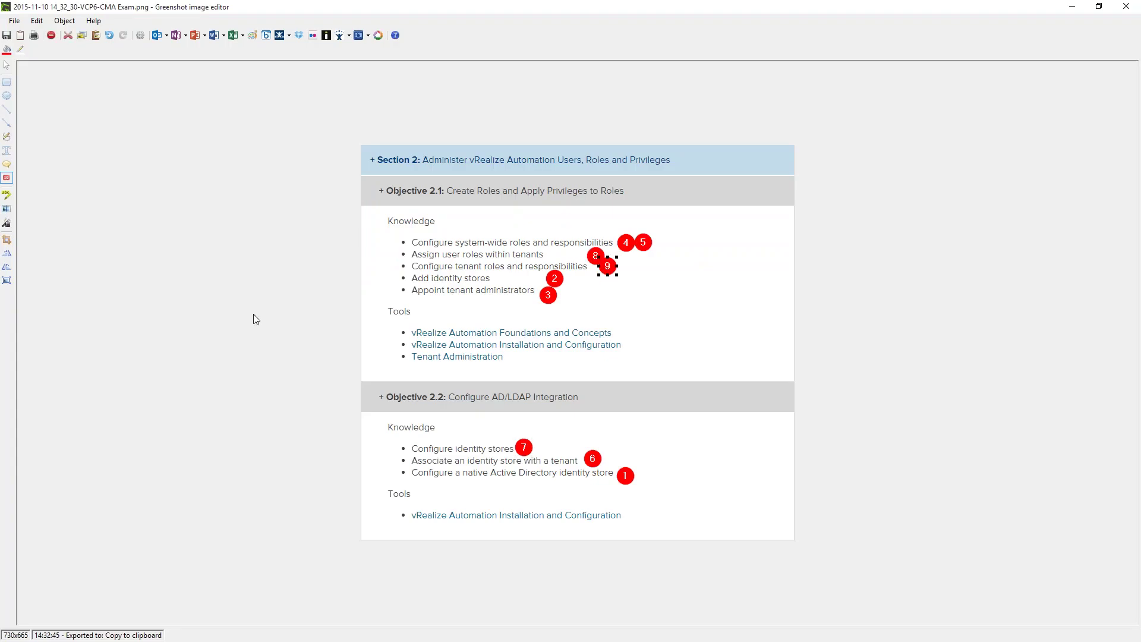